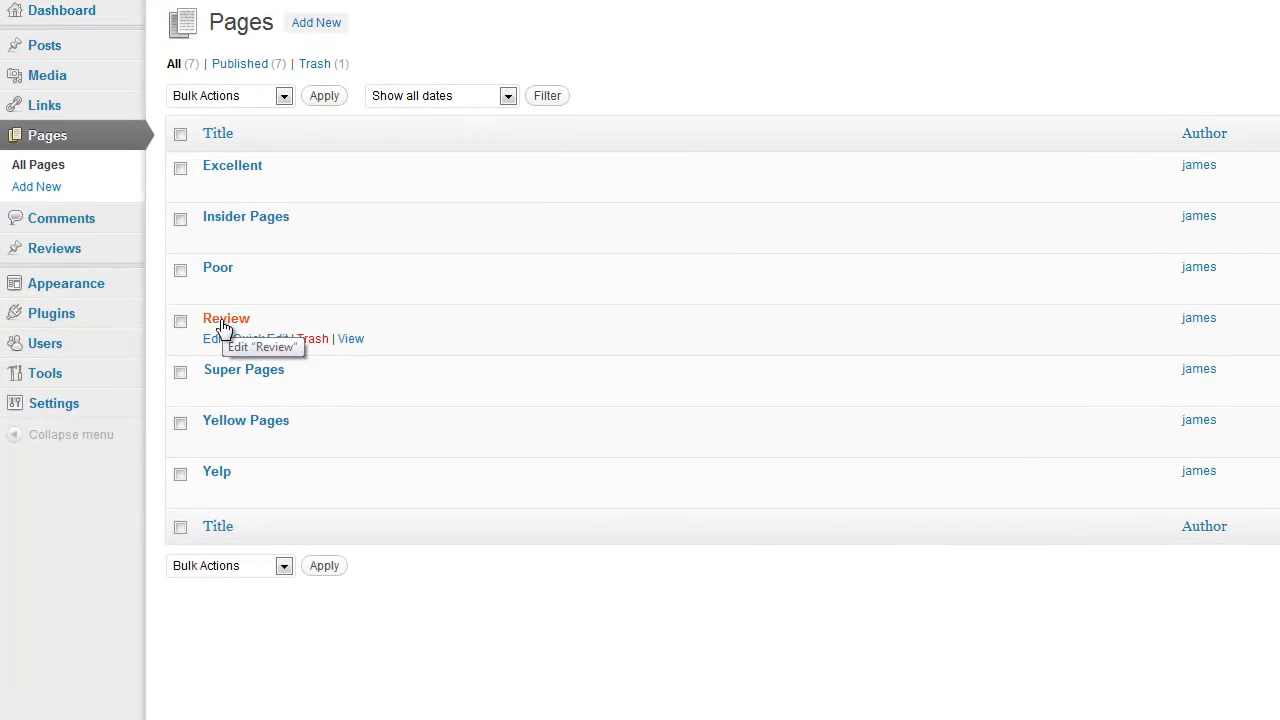
Open the Review page for editing and examine its title and the [reviewstart] shortcode in its content.
left_click(224, 322)
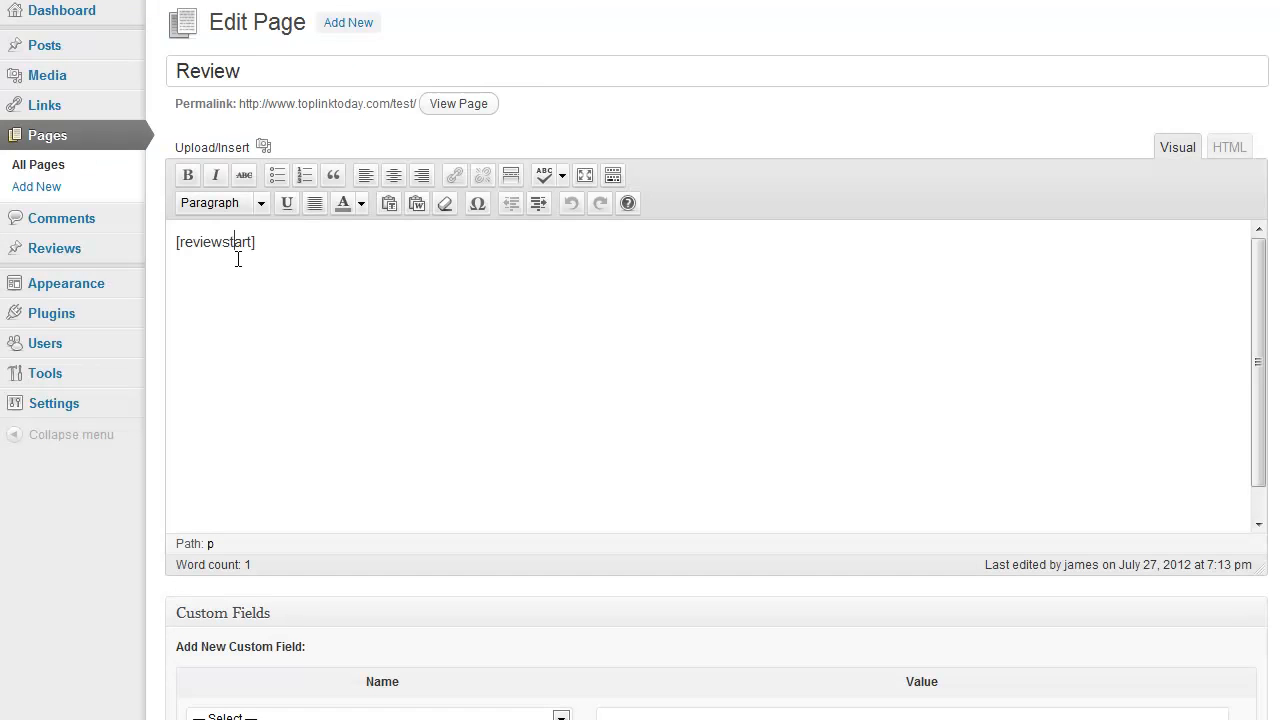
left_click(329, 262)
left_click_drag(271, 245, 168, 252)
left_click(298, 257)
key("shift+Left")
key("shift+Left")
key("shift+Left")
key("shift+Left")
key("shift+Left")
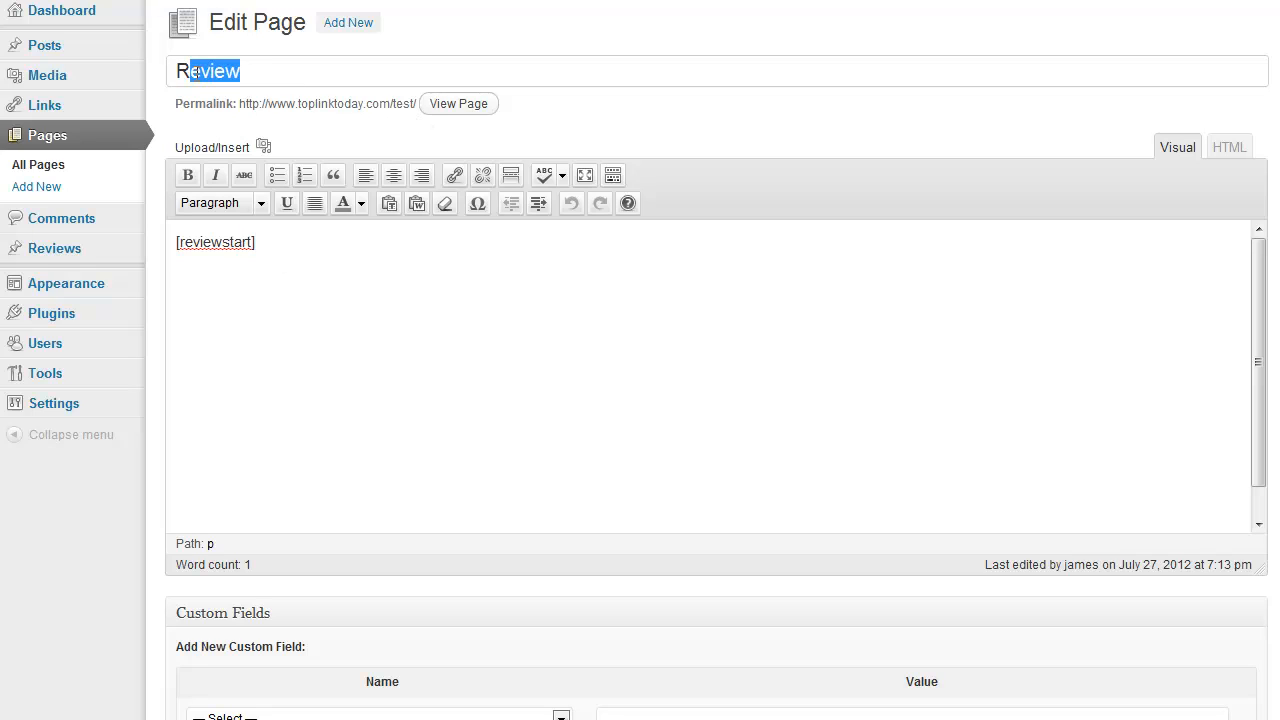
left_click(334, 74)
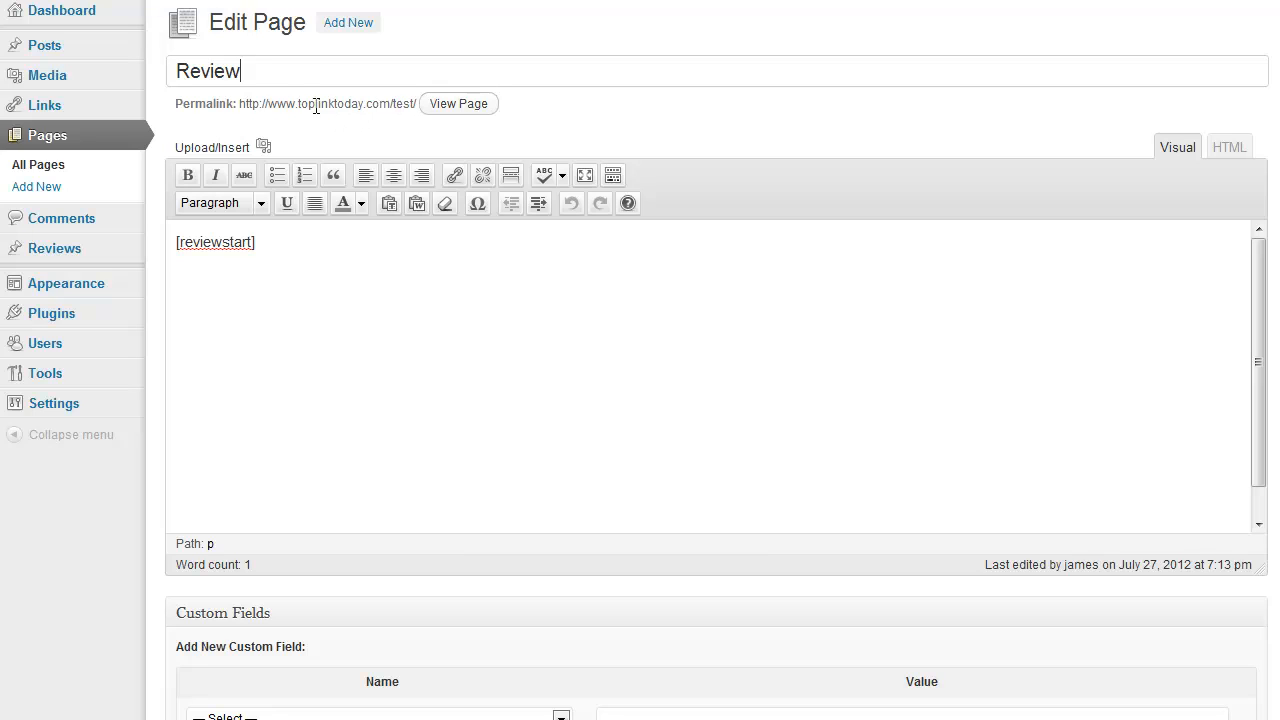
key("shift+Left")
key("shift+Left")
key("shift+Left")
key("shift+Left")
key("shift+Left")
key("shift+Left")
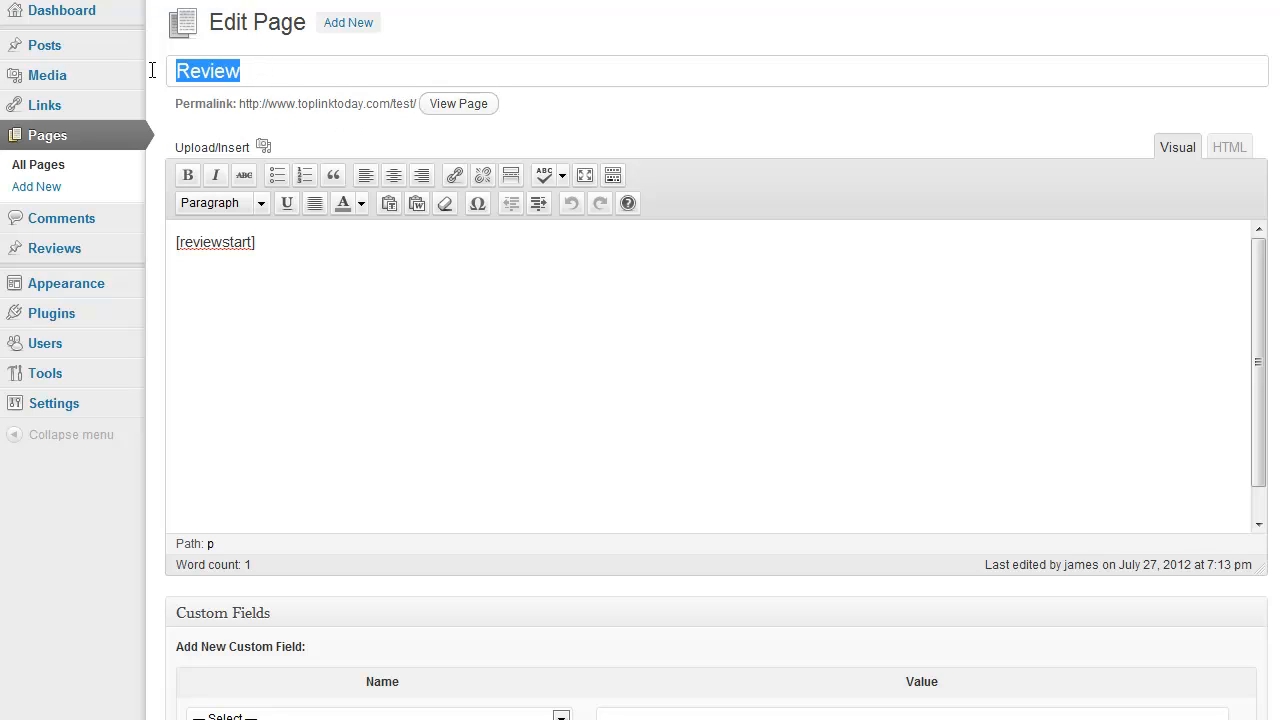
left_click(614, 63)
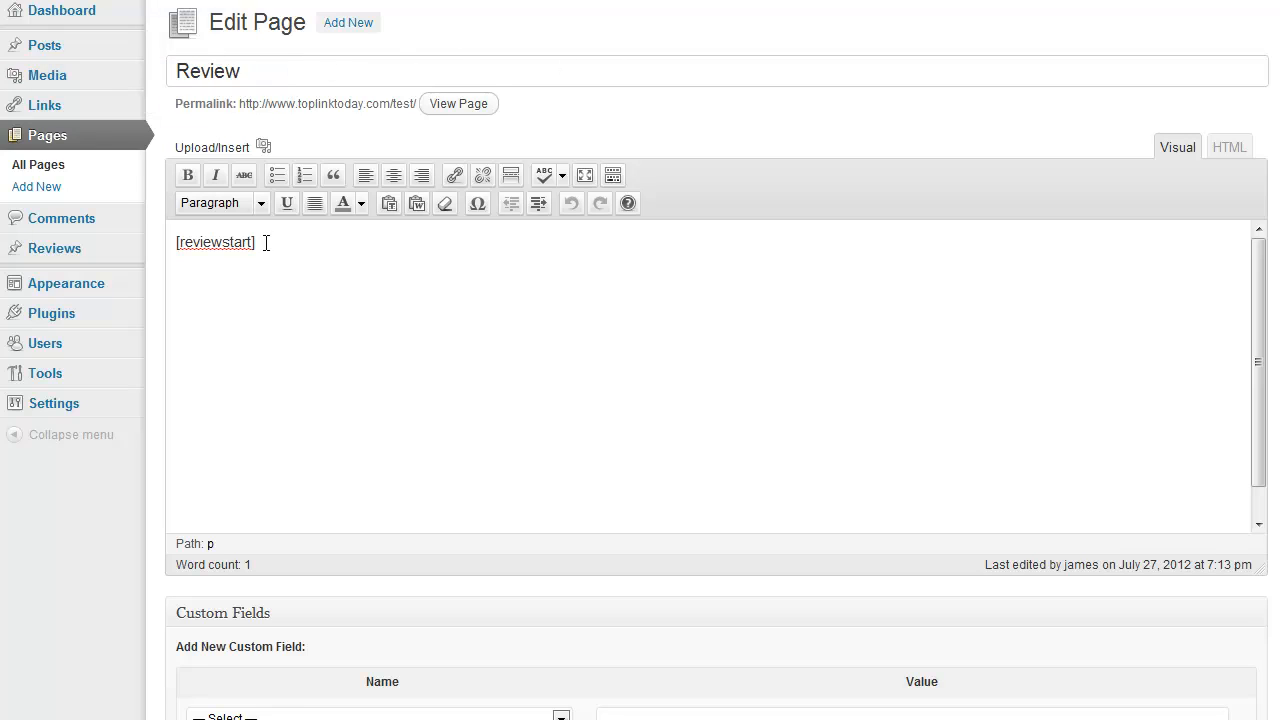
Open the Excellent page for editing and add the shortcode [reviewsite] in a new paragraph below [menu].
left_click(45, 137)
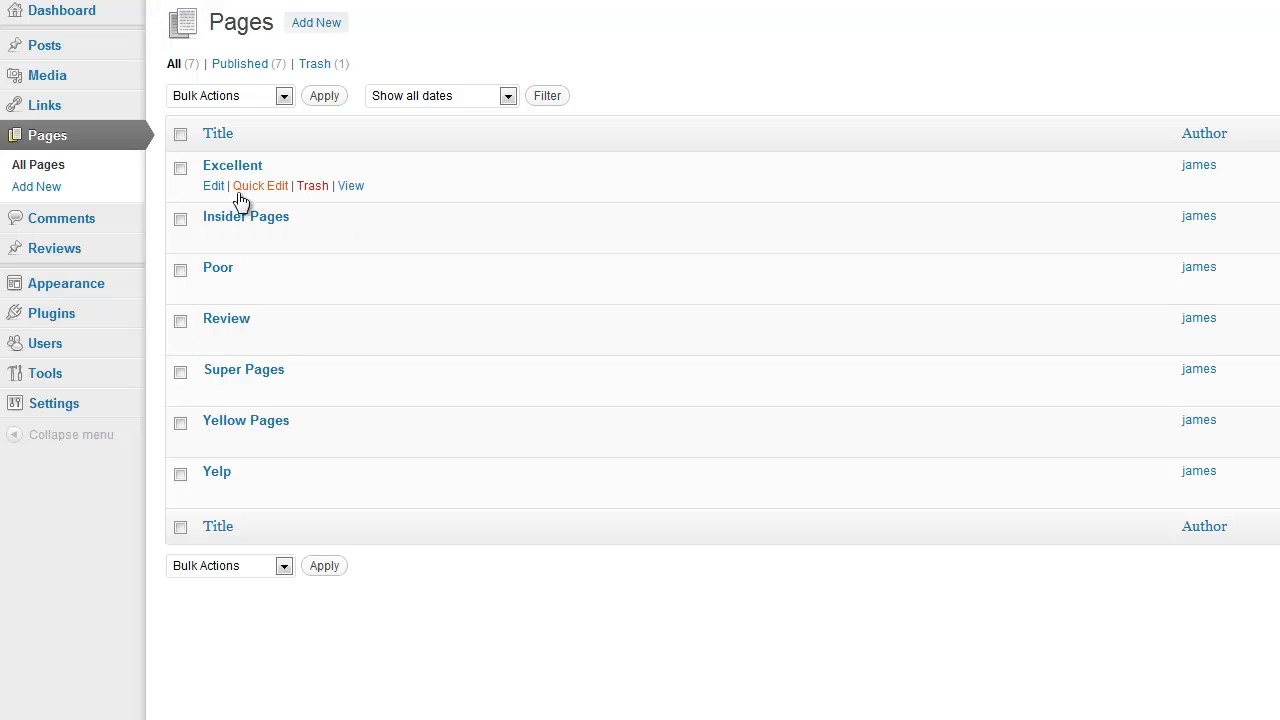
left_click(226, 167)
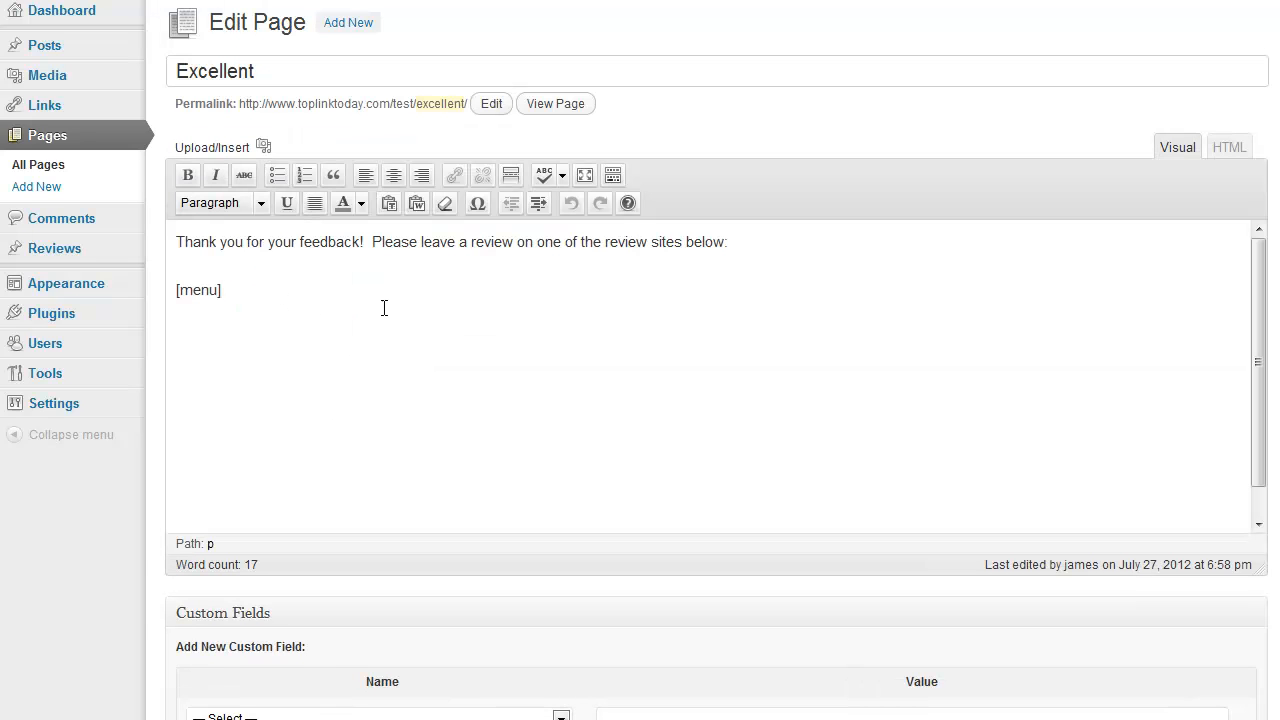
mouse_move(760, 242)
left_mouse_down()
mouse_move(178, 244)
mouse_move(761, 239)
left_mouse_up()
left_click_drag(298, 291, 154, 289)
left_click(241, 293)
key("Return")
type("[reviewsite")
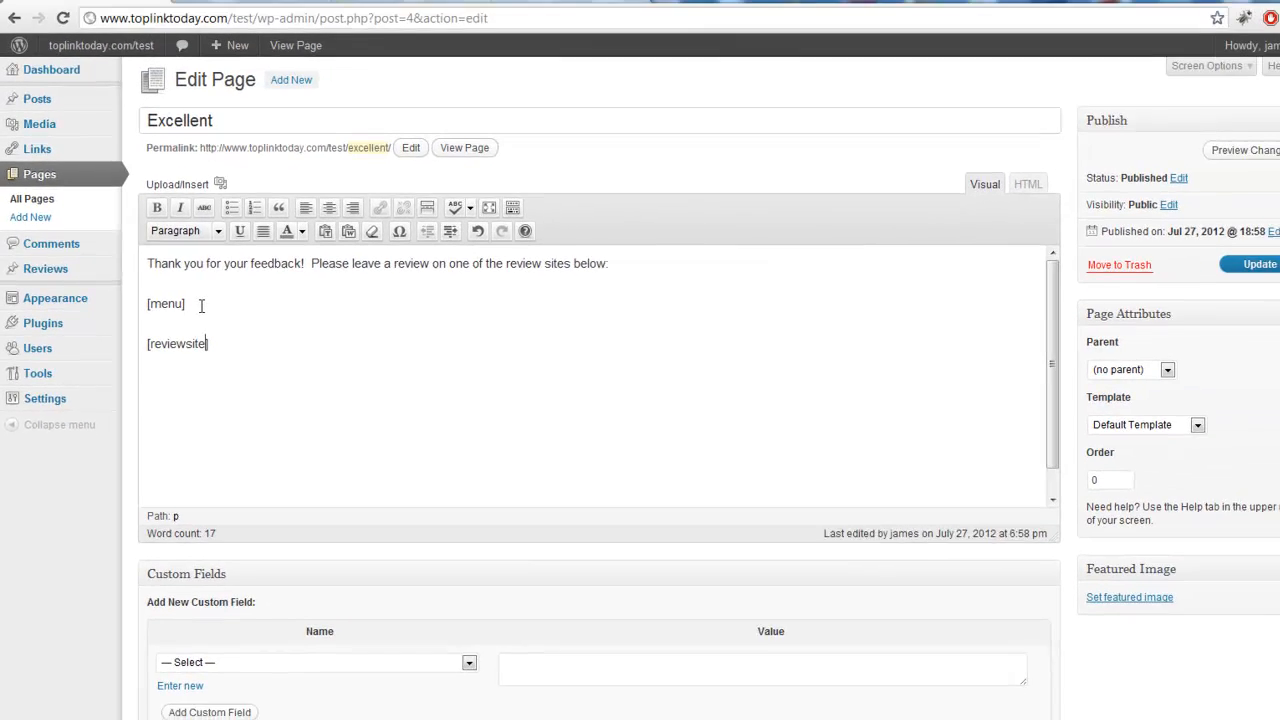
scroll(278, 327, "down", 2)
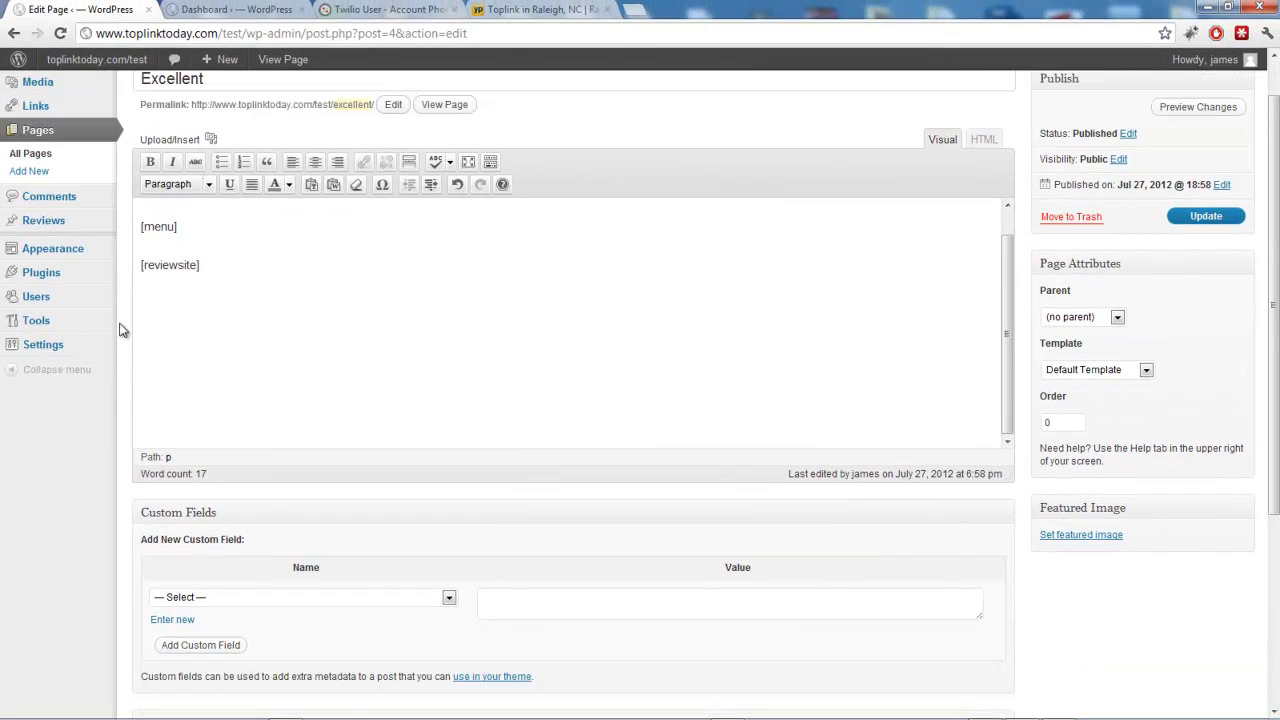
scroll(124, 327, "down", 4)
scroll(121, 315, "up", 6)
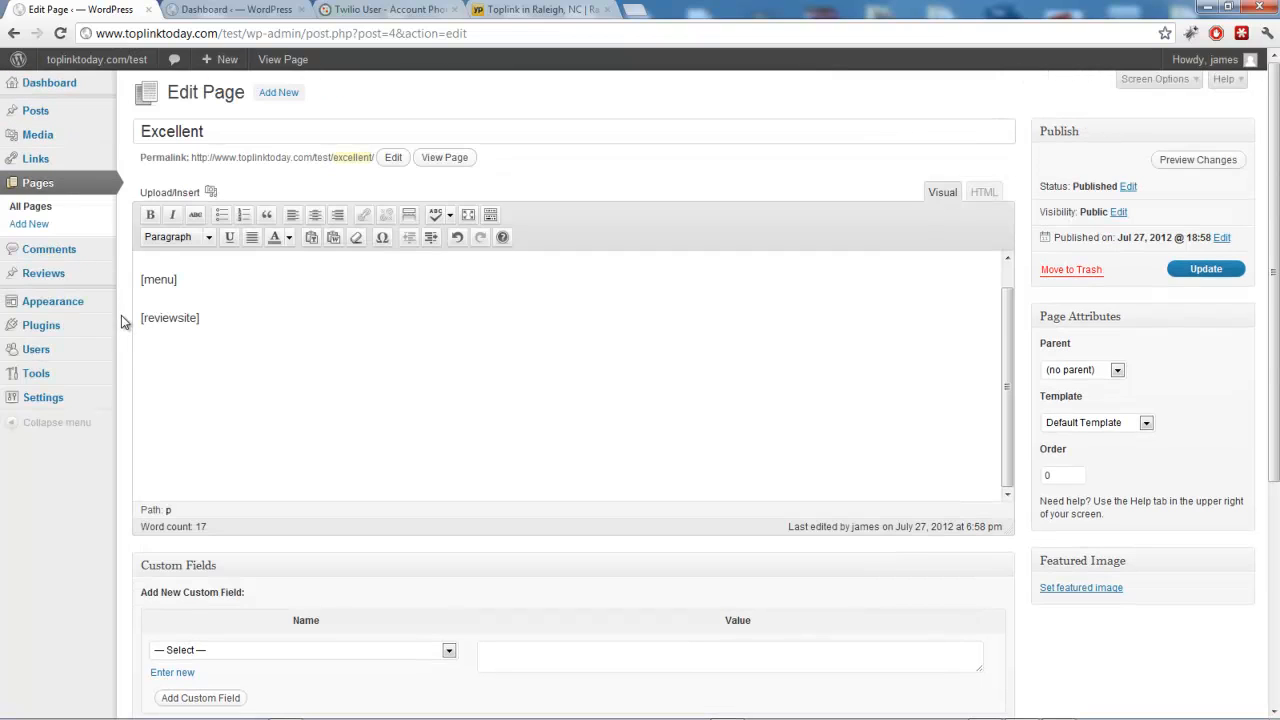
left_click_drag(205, 348, 134, 345)
left_click(224, 352)
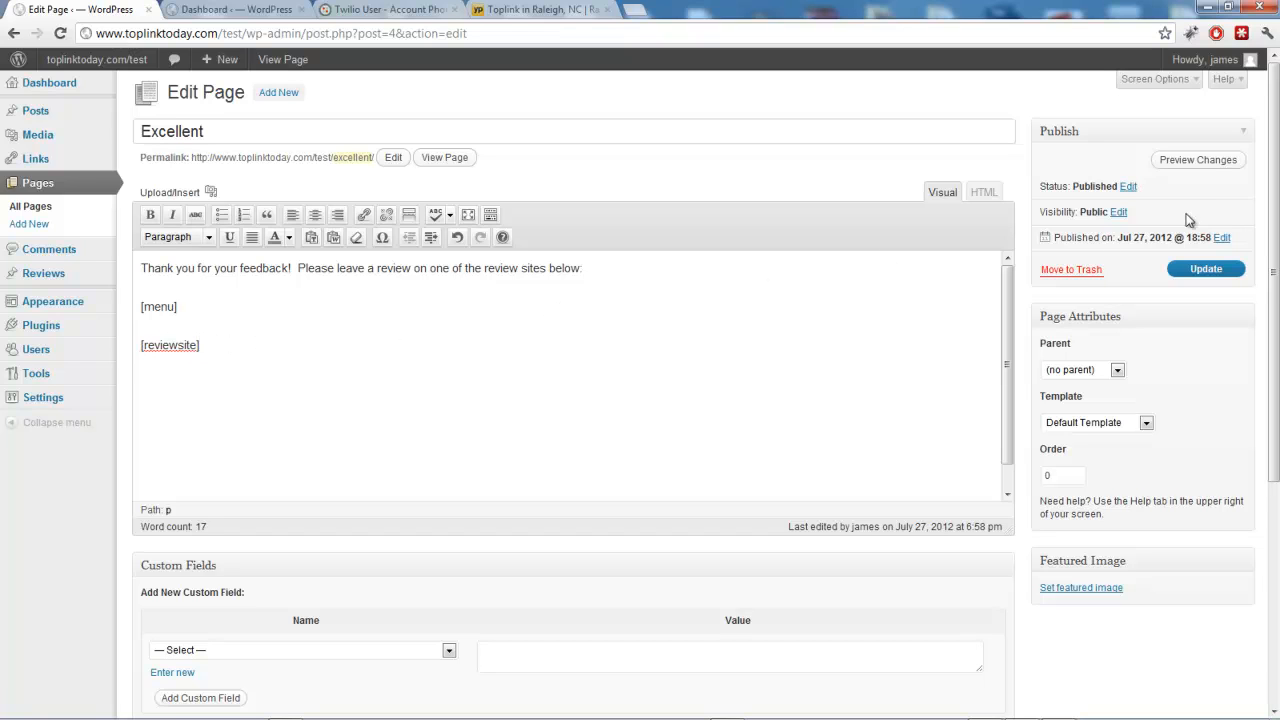
Open the screen options and check the Custom Fields setting, leaving it enabled.
left_click(1150, 80)
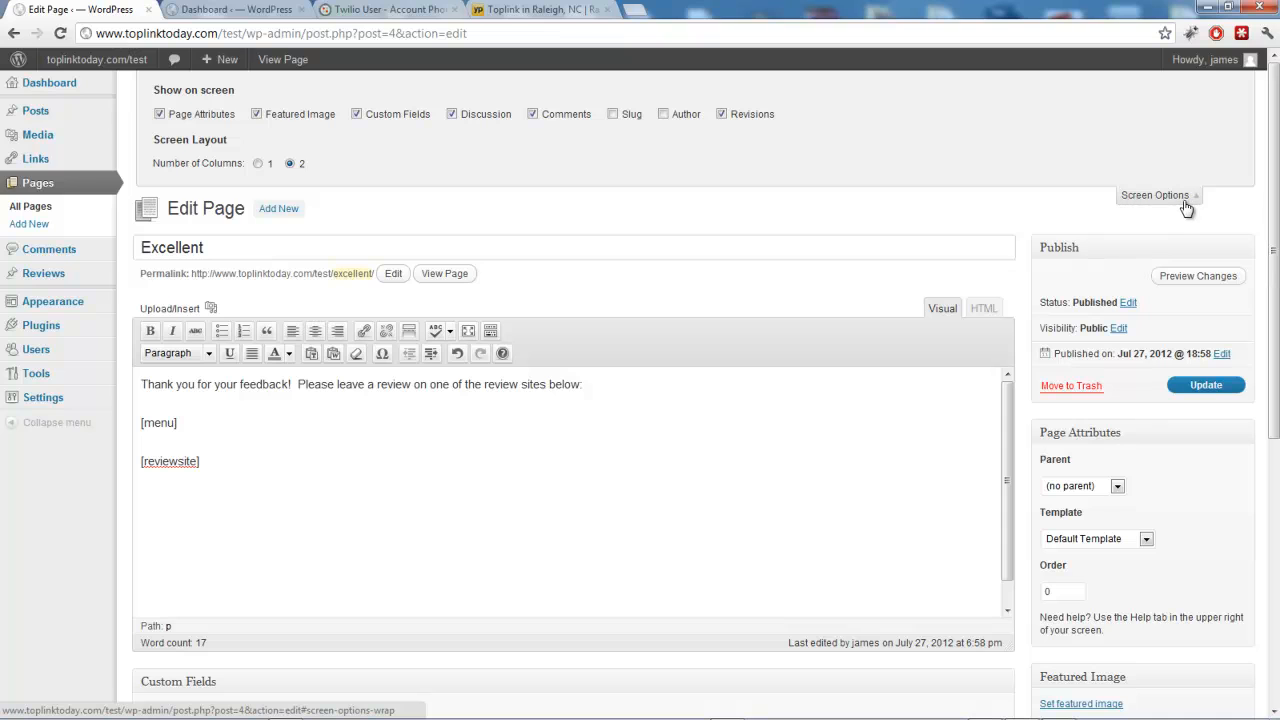
left_click(357, 114)
left_click(357, 114)
Start a new custom field on the Excellent page and name it url.
scroll(354, 177, "down", 4)
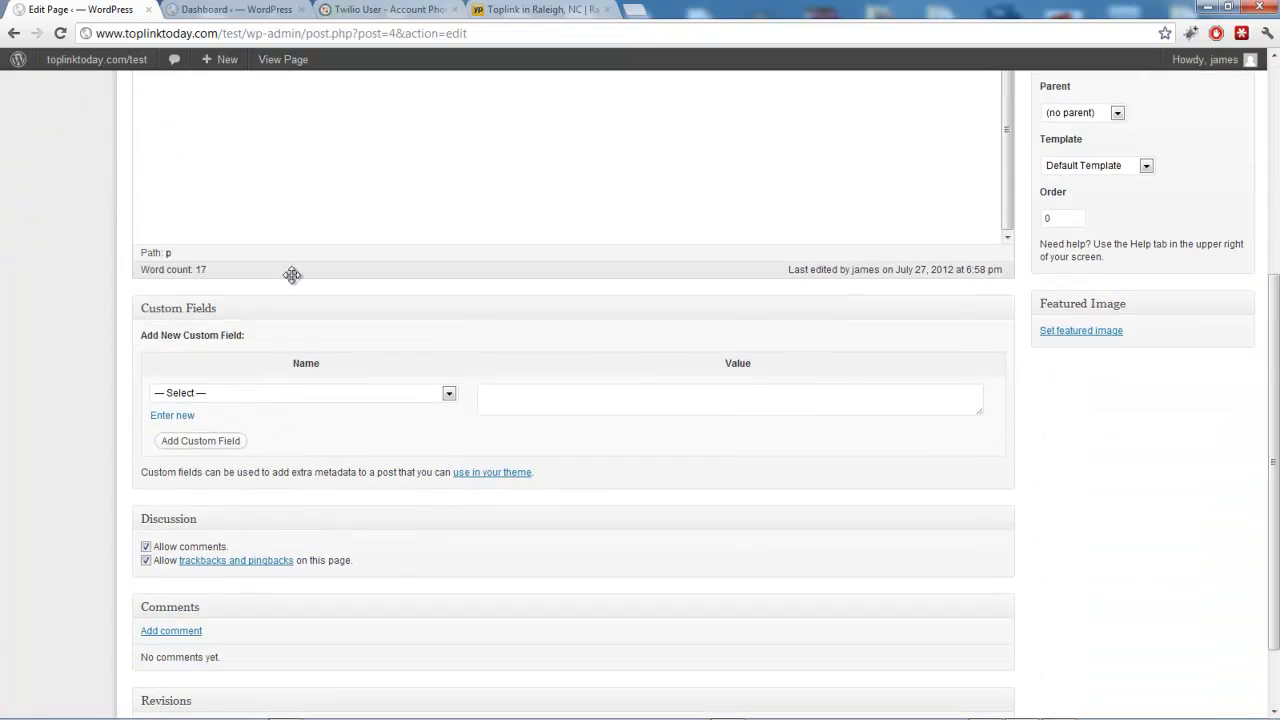
left_click_drag(137, 297, 405, 375)
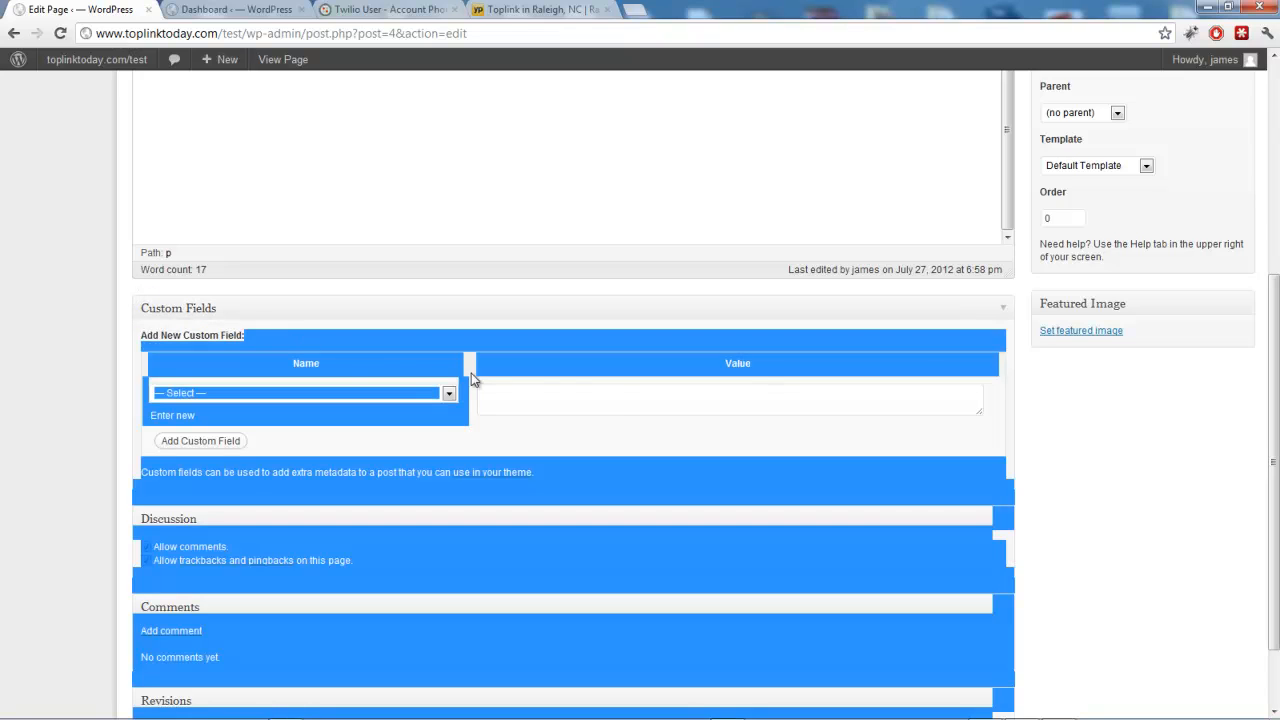
left_click(621, 432)
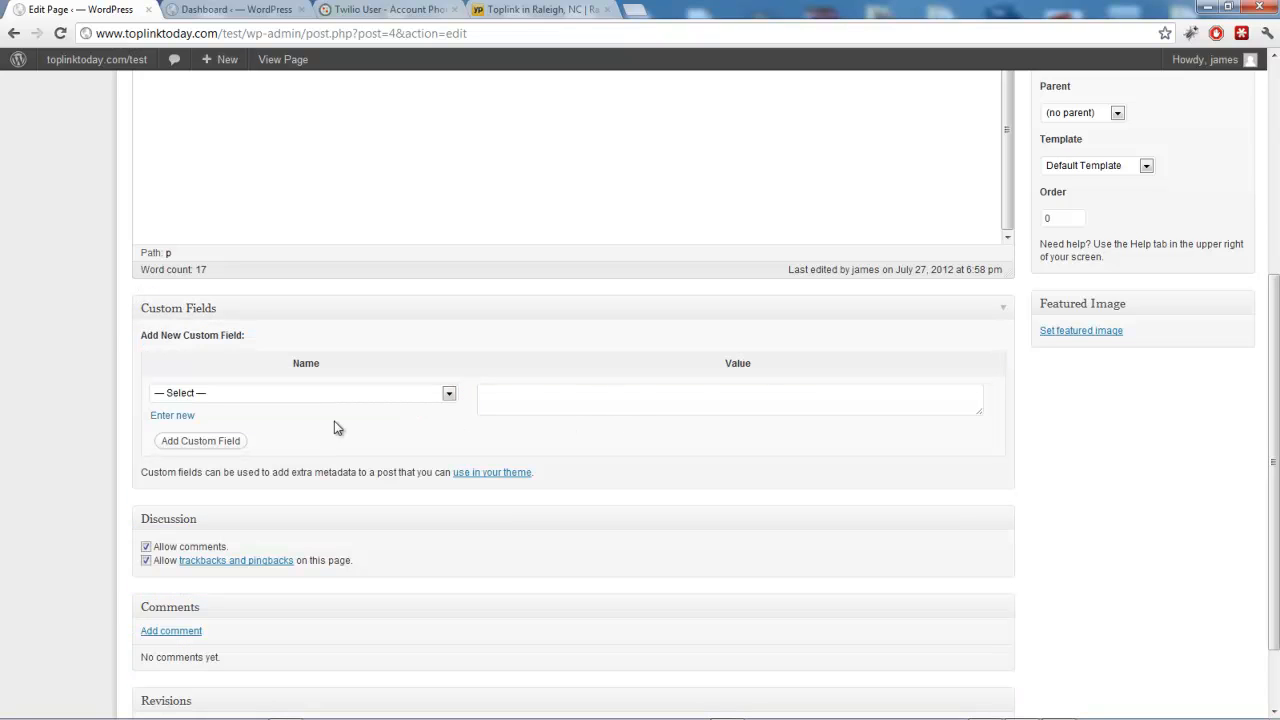
left_click(172, 415)
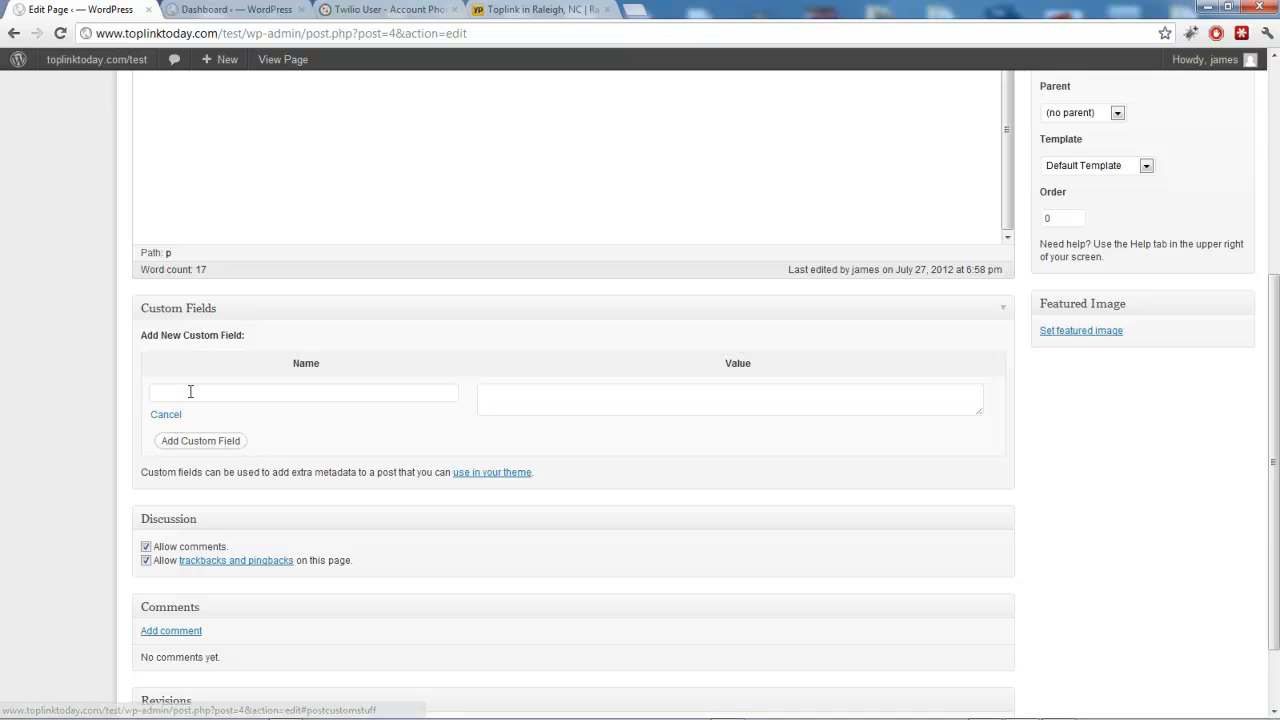
key("Tab")
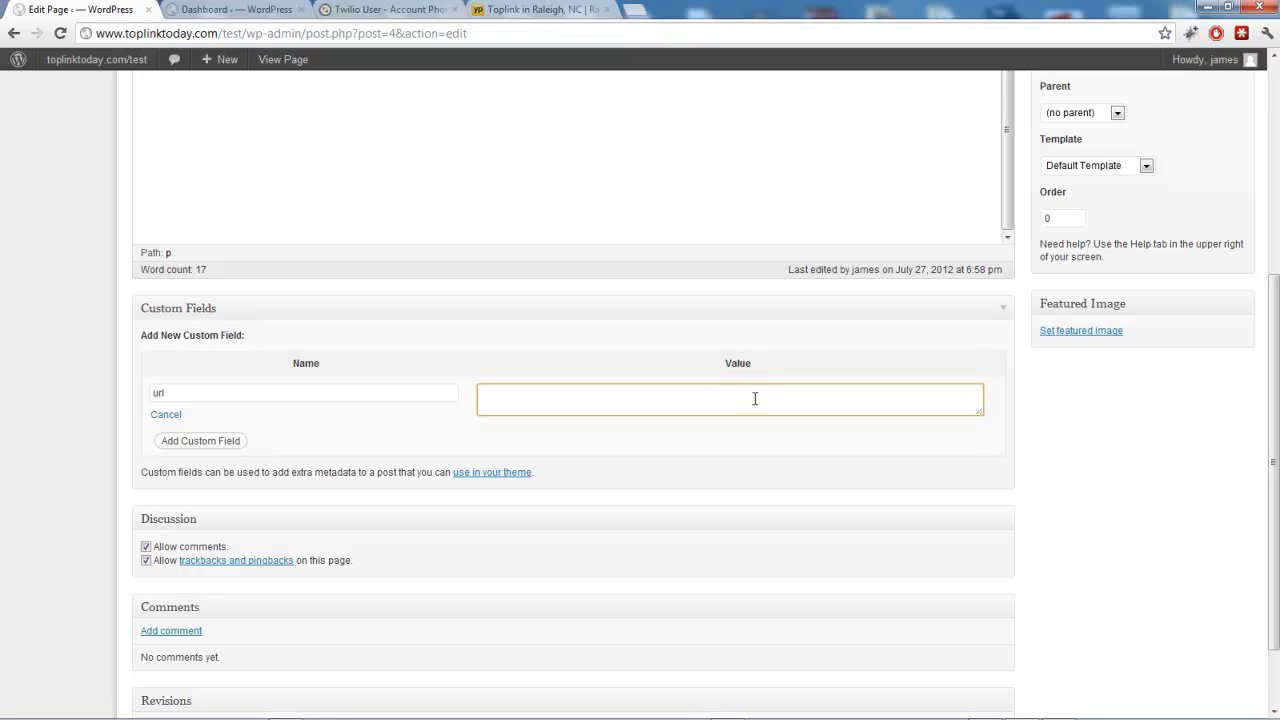
Switch to Yellow Pages and open the Toplink listing from the Raleigh, NC search results.
left_click(535, 10)
double_click(457, 98)
left_click(778, 97)
left_click_drag(778, 97, 775, 96)
left_click(477, 99)
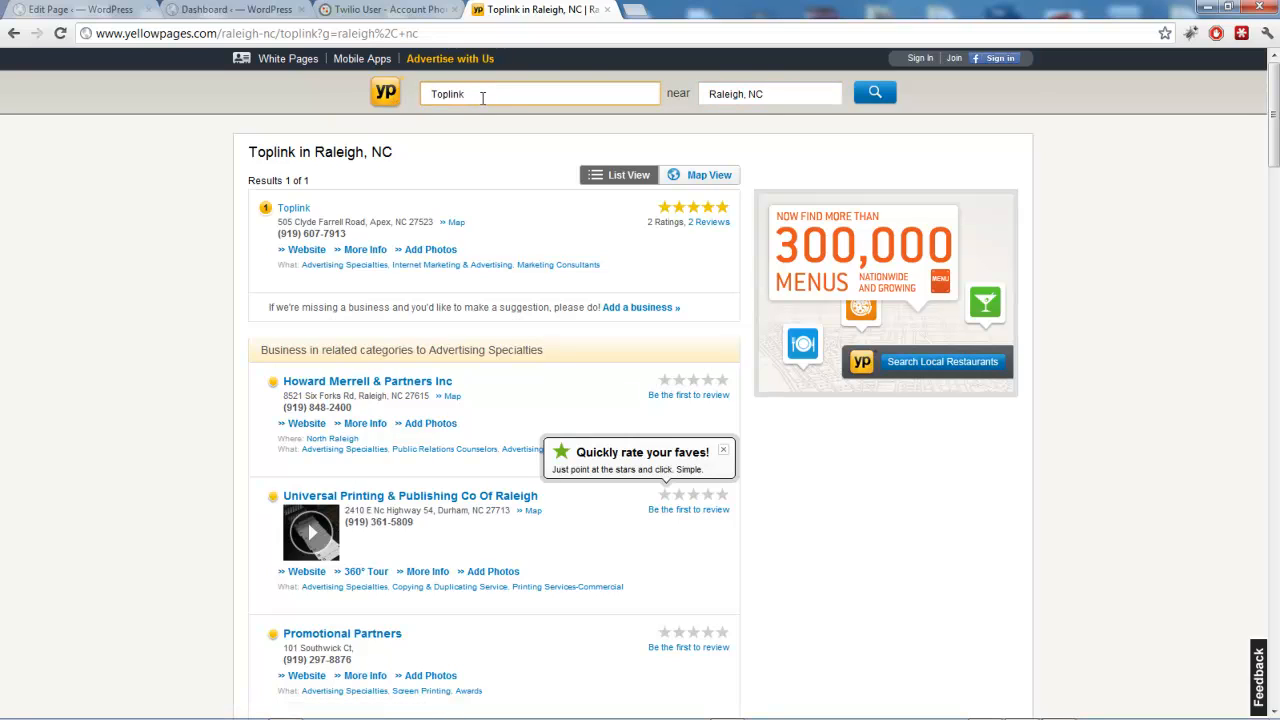
left_click(290, 209)
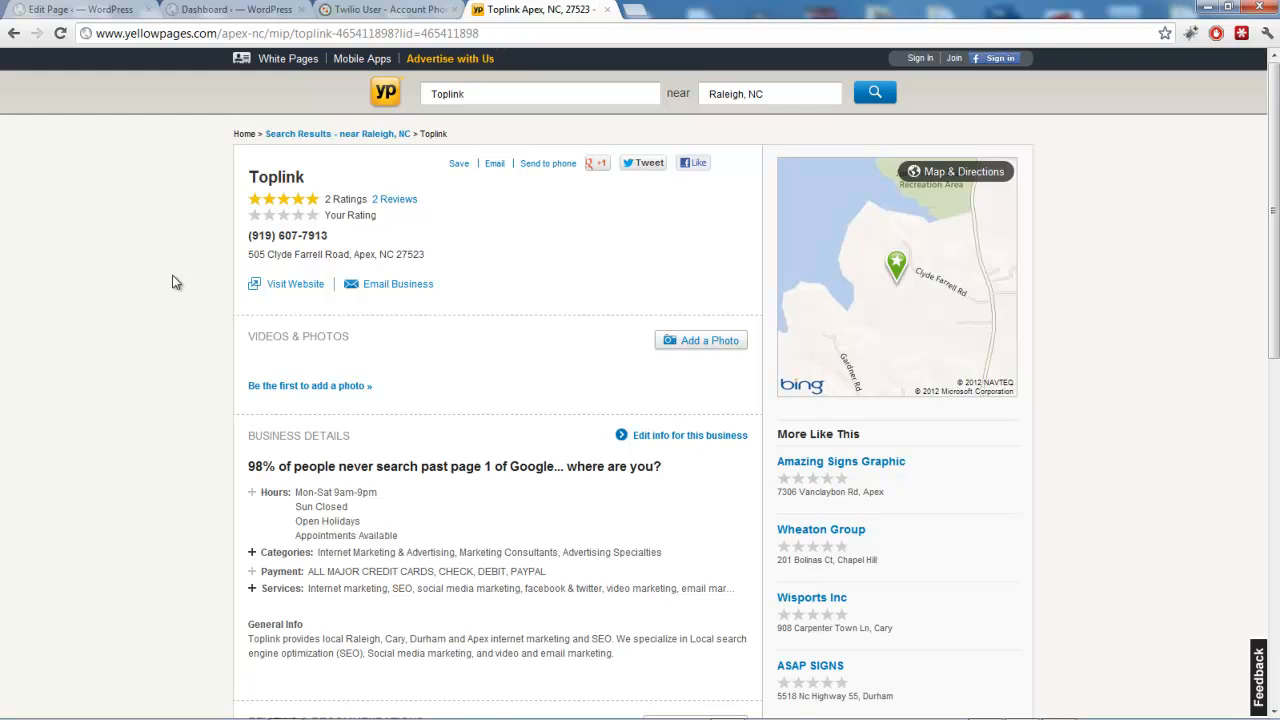
Try to write a review from the Toplink listing's reviews section and dismiss the sign-in dialog.
scroll(175, 285, "down", 7)
scroll(185, 300, "up", 3)
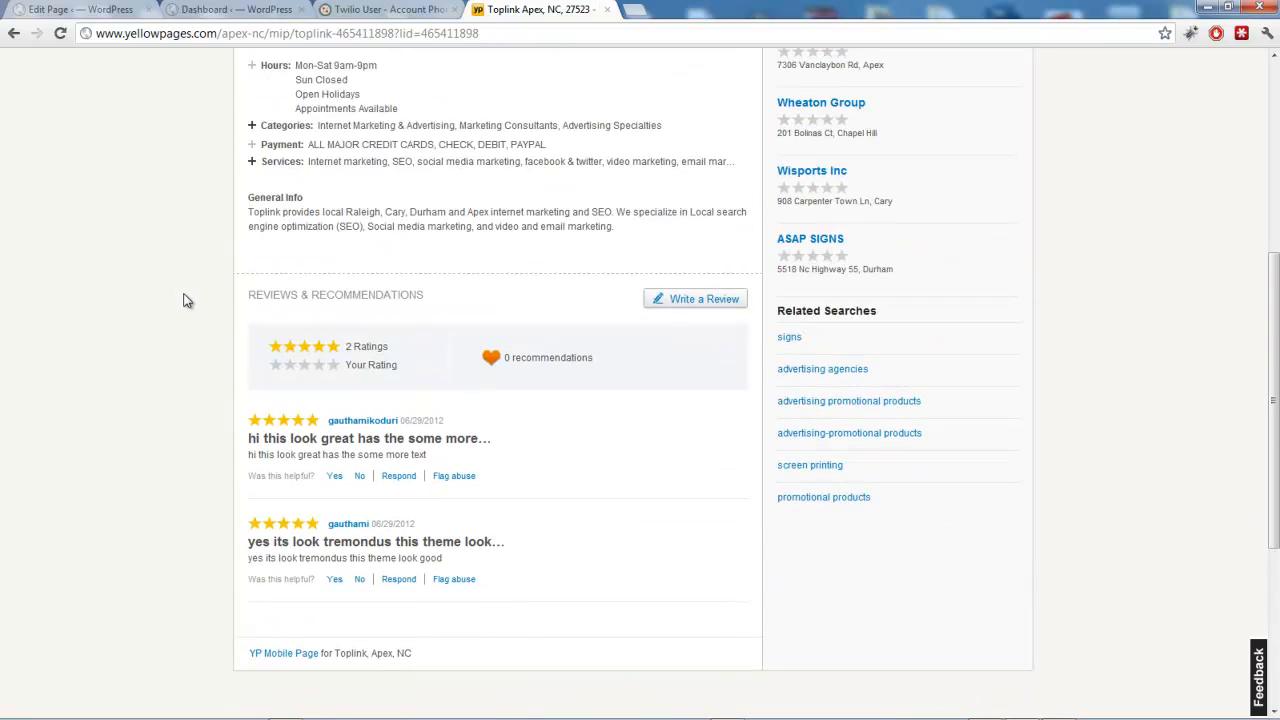
left_click(693, 305)
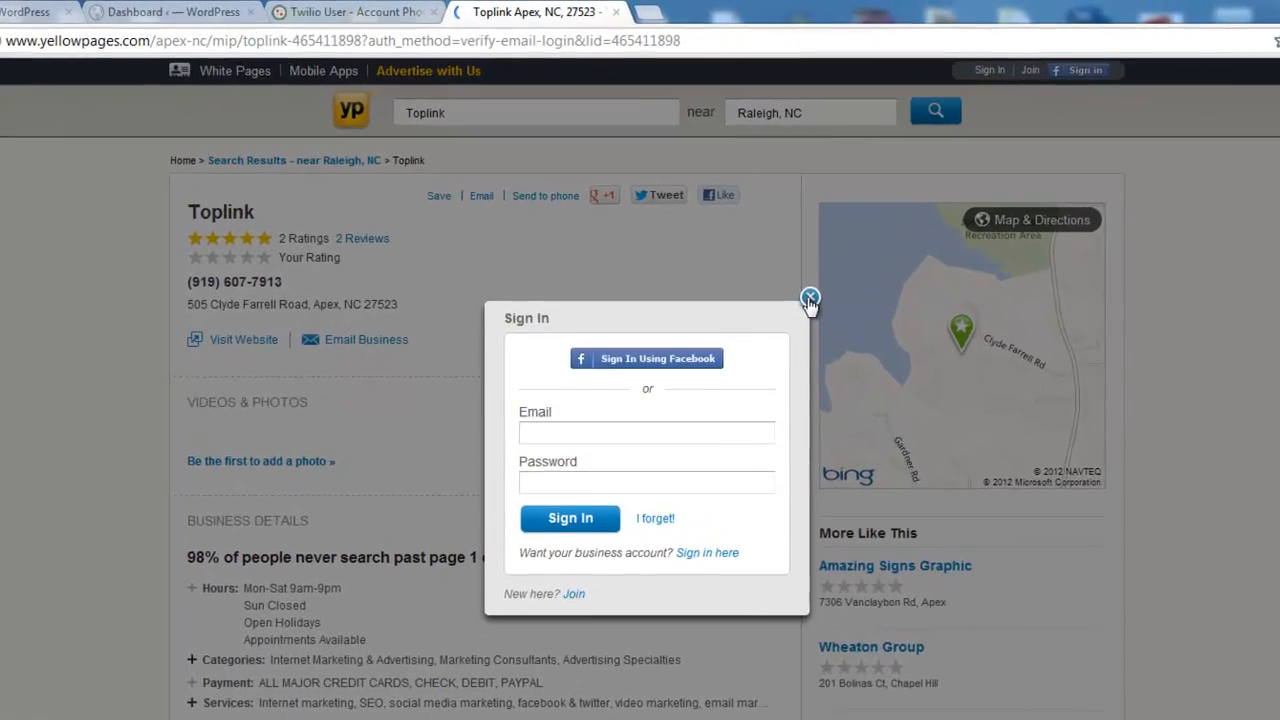
left_click(820, 313)
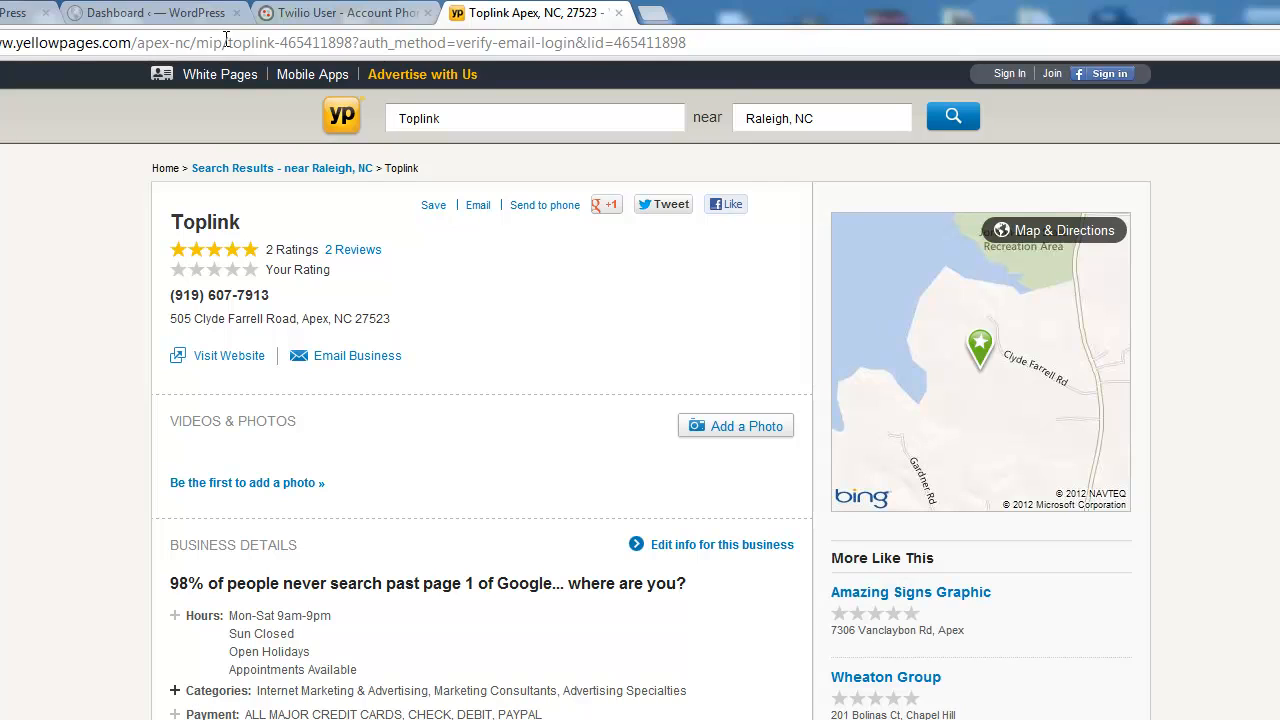
Remove the query string from the Toplink listing's address, reload the listing and copy the shortened URL.
mouse_move(353, 43)
left_mouse_down()
mouse_move(718, 42)
mouse_move(358, 43)
left_mouse_up()
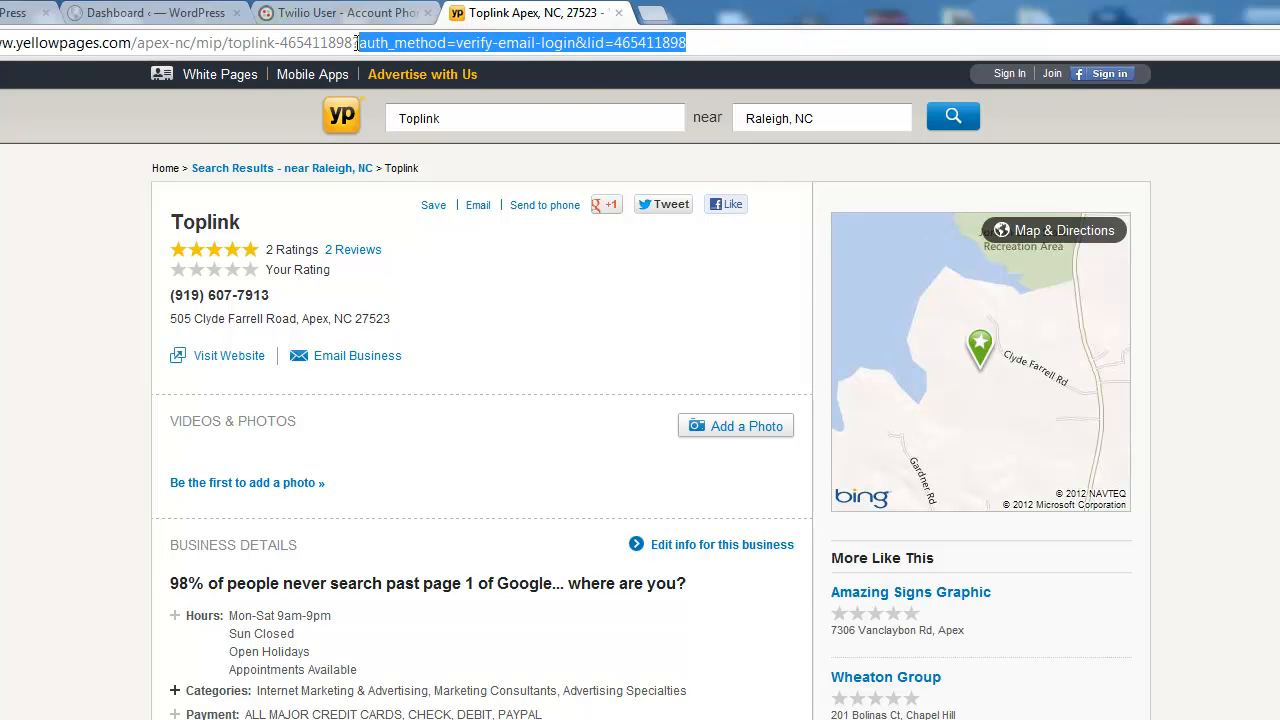
key("BackSpace")
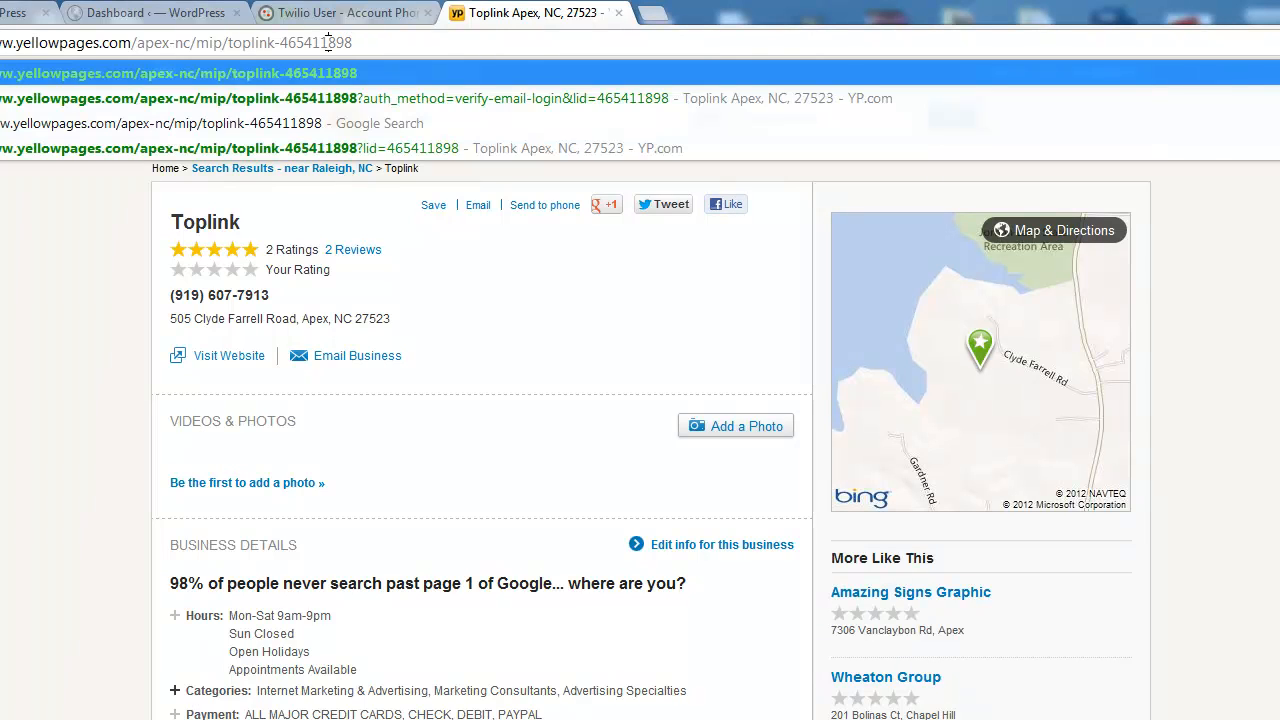
key("Return")
left_click(313, 42)
key("ctrl+c")
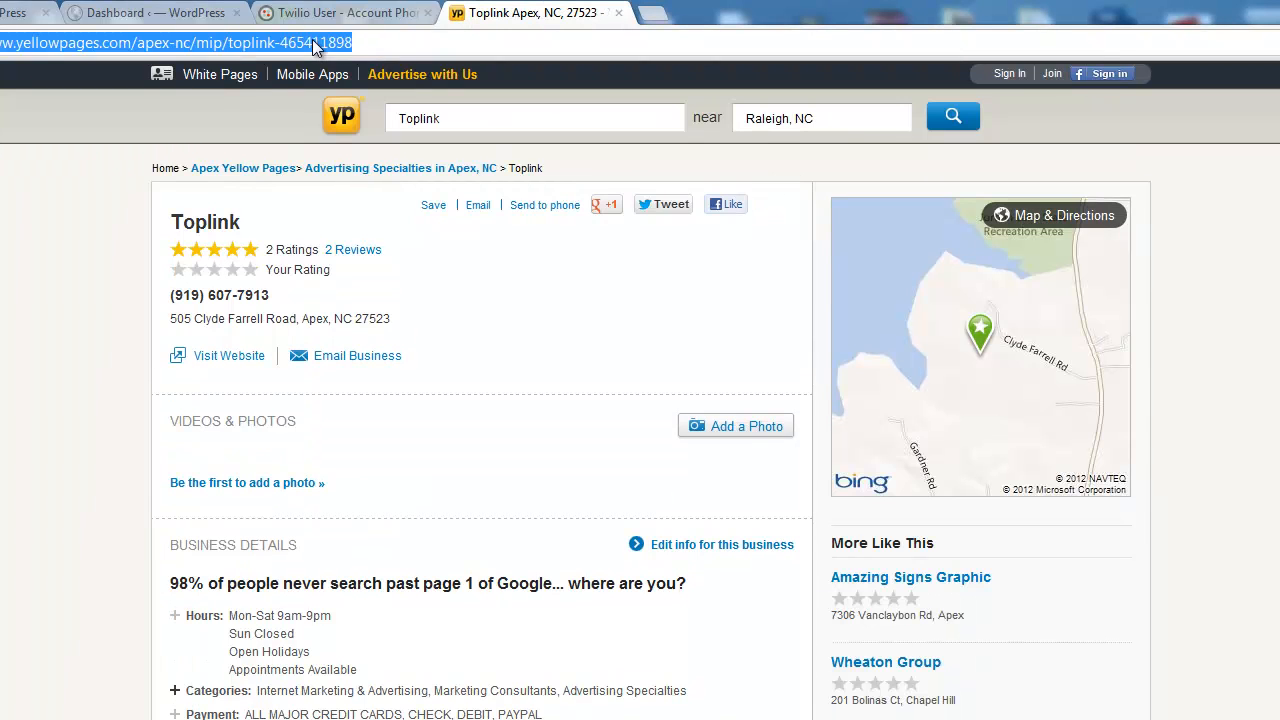
Return to the Excellent page in WordPress, paste the copied listing URL as the url field's value and update the page.
left_click(4, 15)
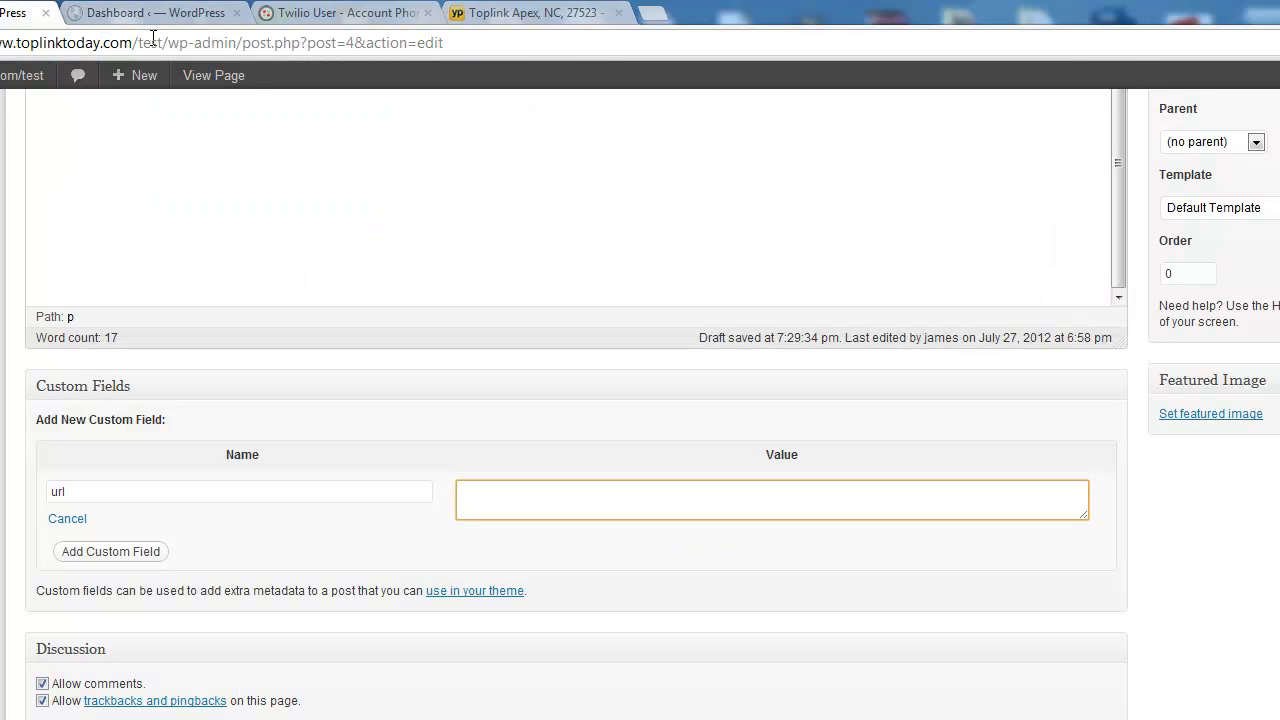
key("ctrl+v")
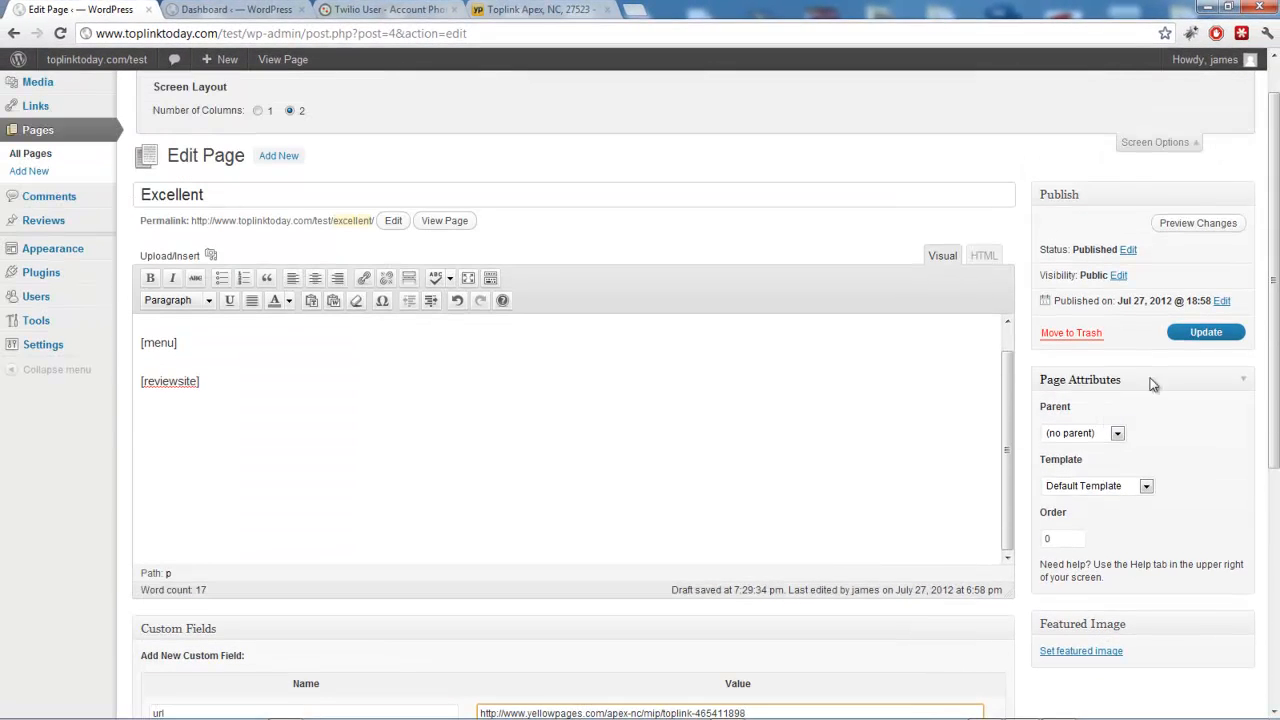
left_click(1222, 334)
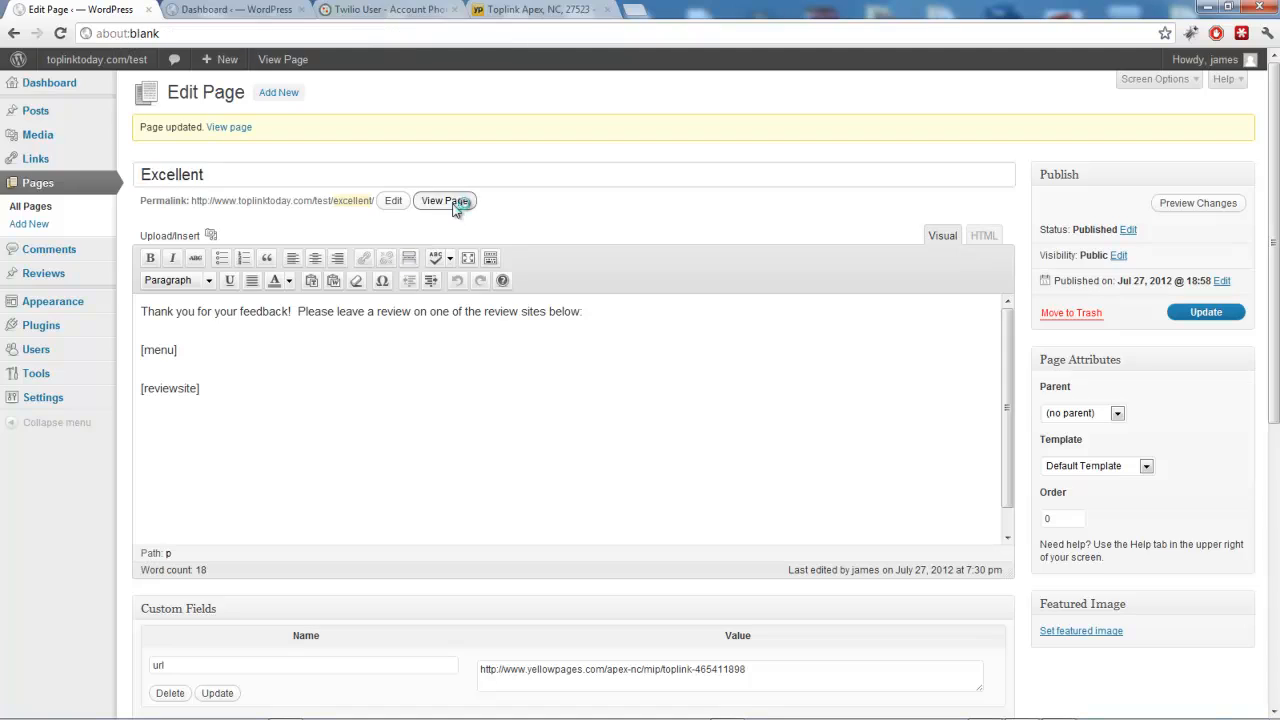
View the published Excellent page and examine the thank-you text, the menu buttons and the embedded Yellow Pages listing.
left_click(452, 202)
scroll(452, 202, "down", 3)
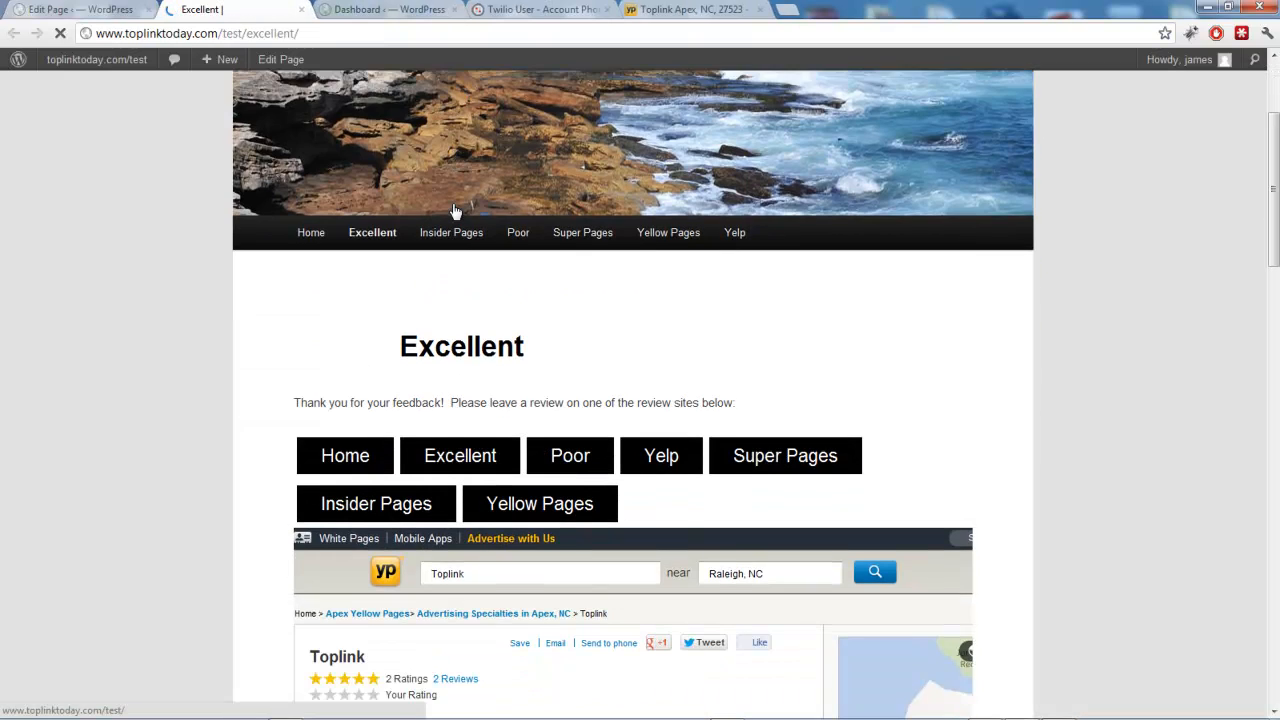
scroll(278, 316, "down", 1)
left_click_drag(294, 350, 751, 341)
left_click(795, 362)
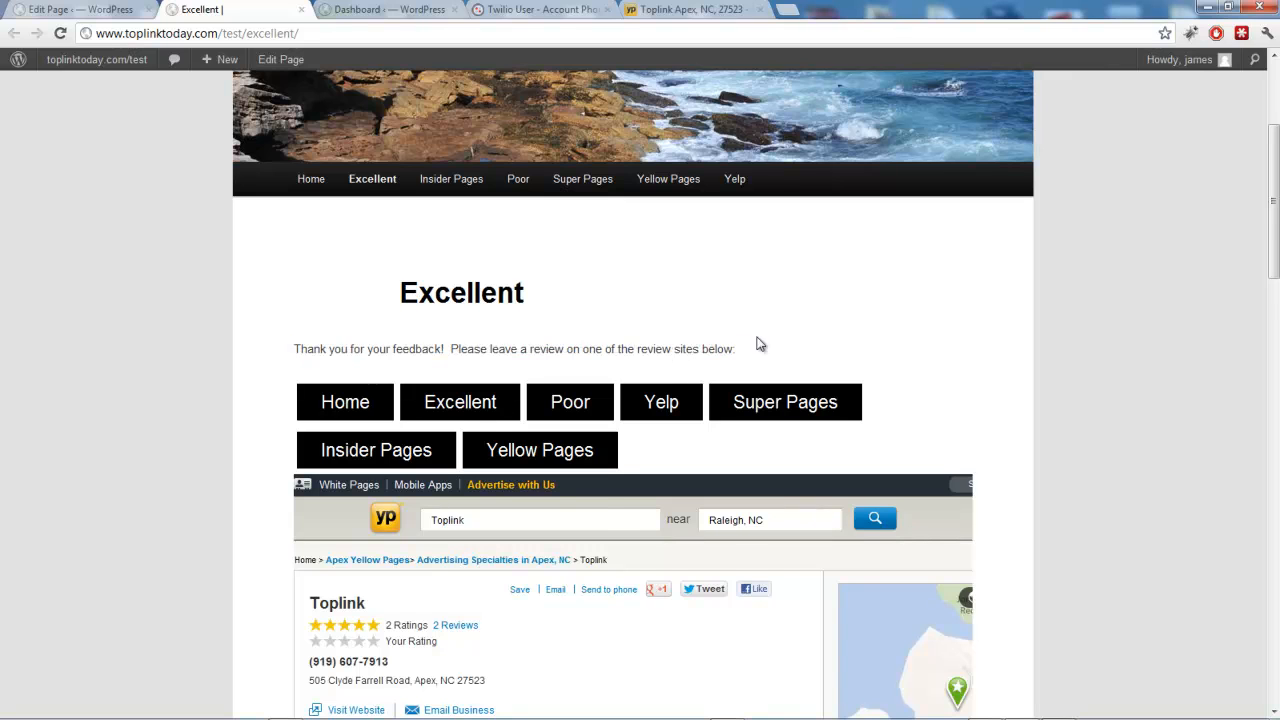
scroll(735, 330, "down", 2)
scroll(200, 273, "down", 4)
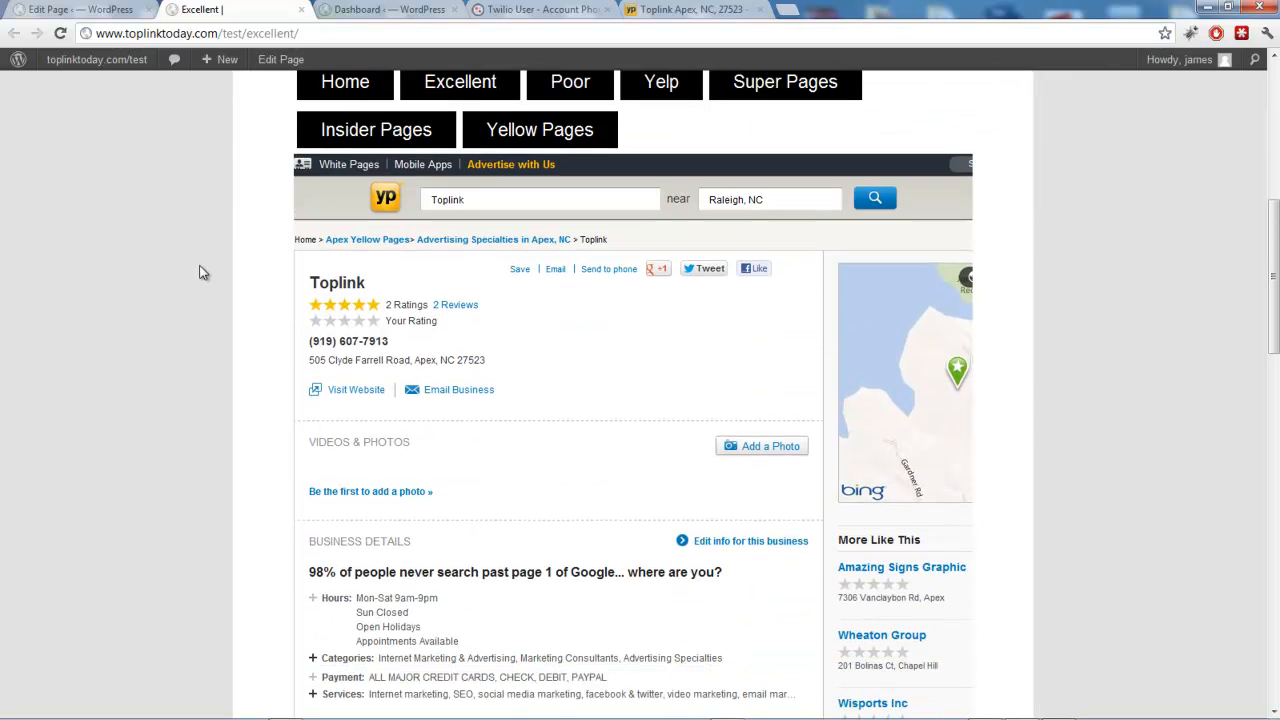
scroll(600, 345, "down", 5)
scroll(599, 346, "up", 7)
scroll(495, 552, "down", 2)
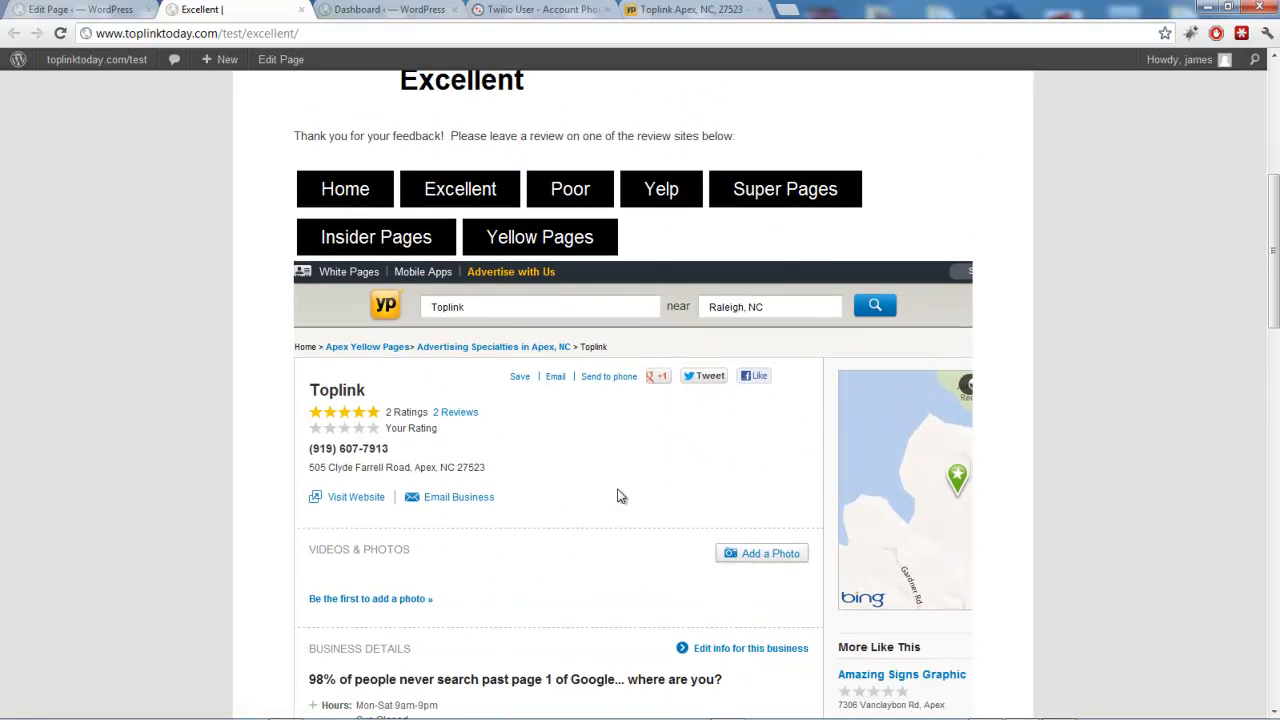
scroll(211, 386, "up", 4)
scroll(205, 375, "up", 5)
scroll(178, 133, "down", 1)
scroll(178, 133, "down", 2)
Return to the WordPress page list, open the Poor page for editing and examine its message text.
left_click(75, 9)
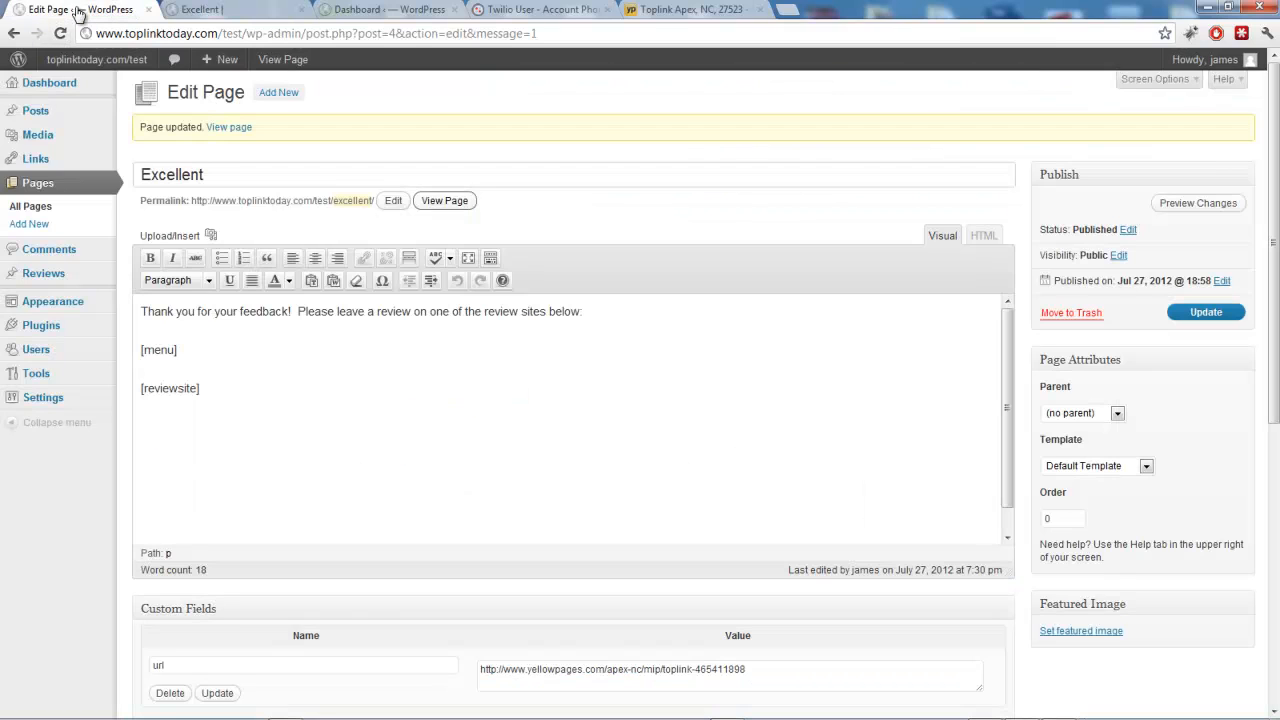
left_click(37, 184)
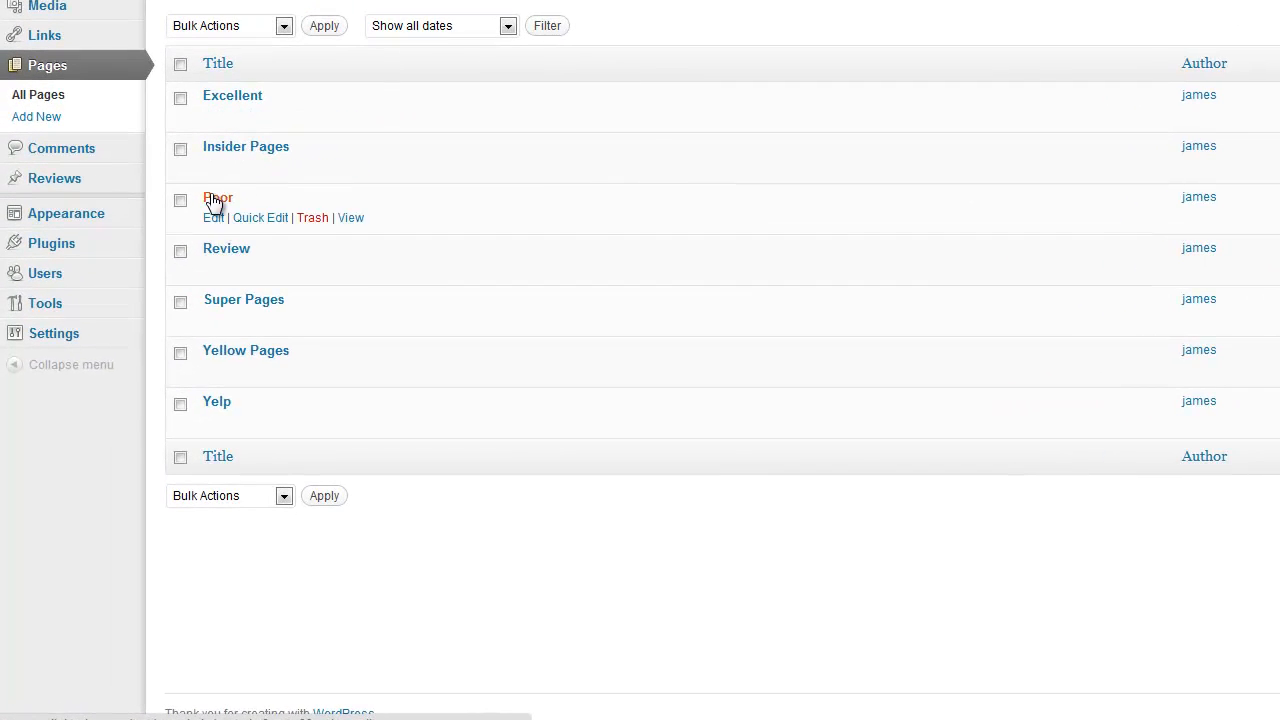
left_click_drag(508, 208, 148, 180)
left_click(495, 191)
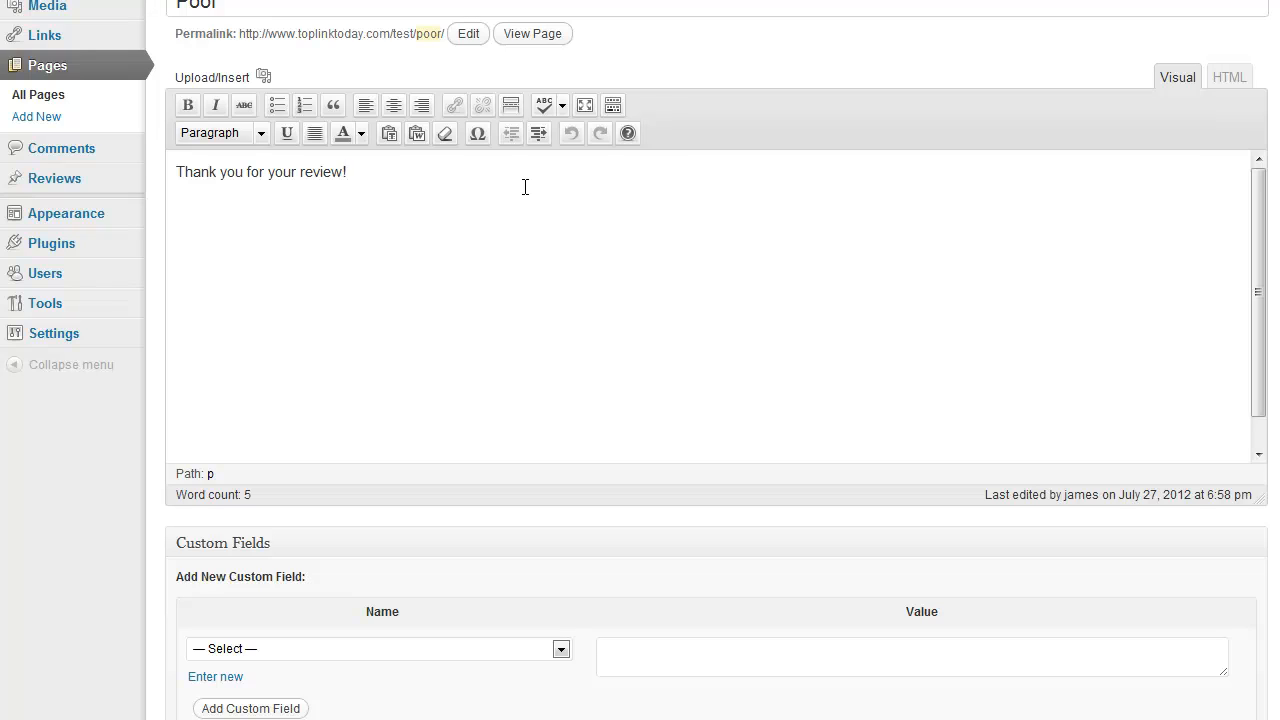
Return to the page list, open the Insider Pages page and enter the [menu] and [reviewsite] shortcodes as its content.
left_click(47, 70)
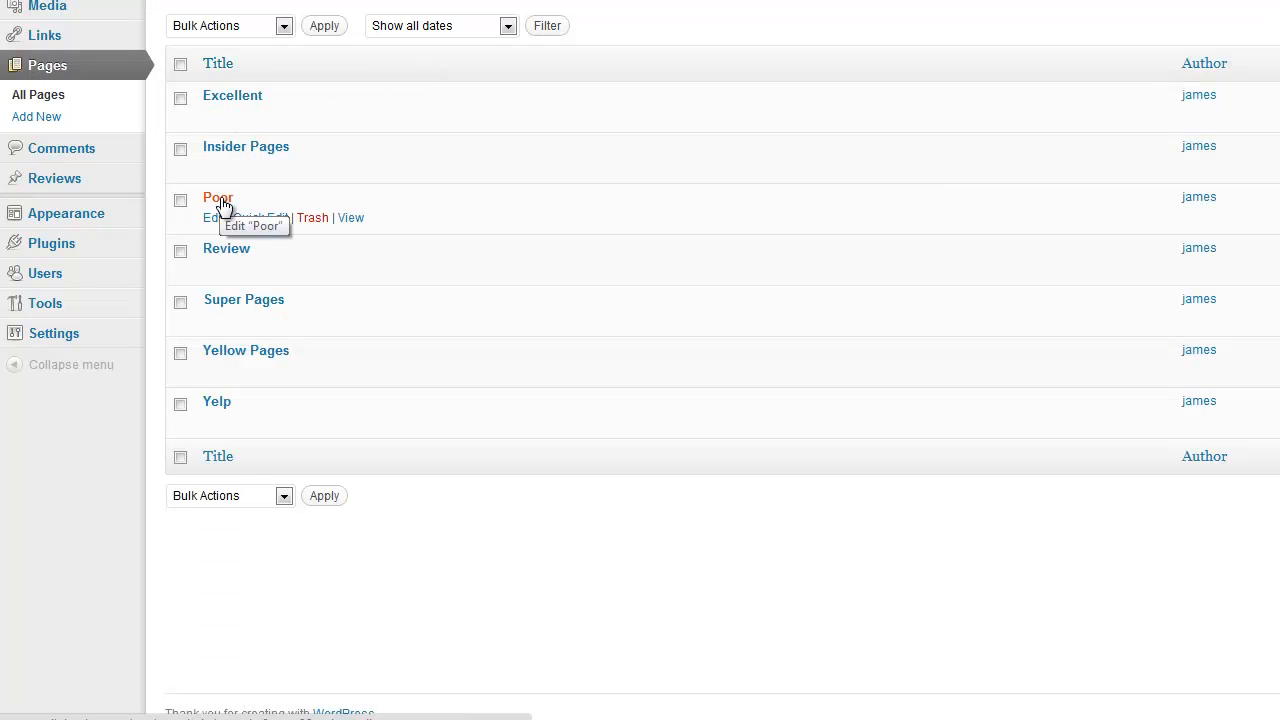
left_click(230, 148)
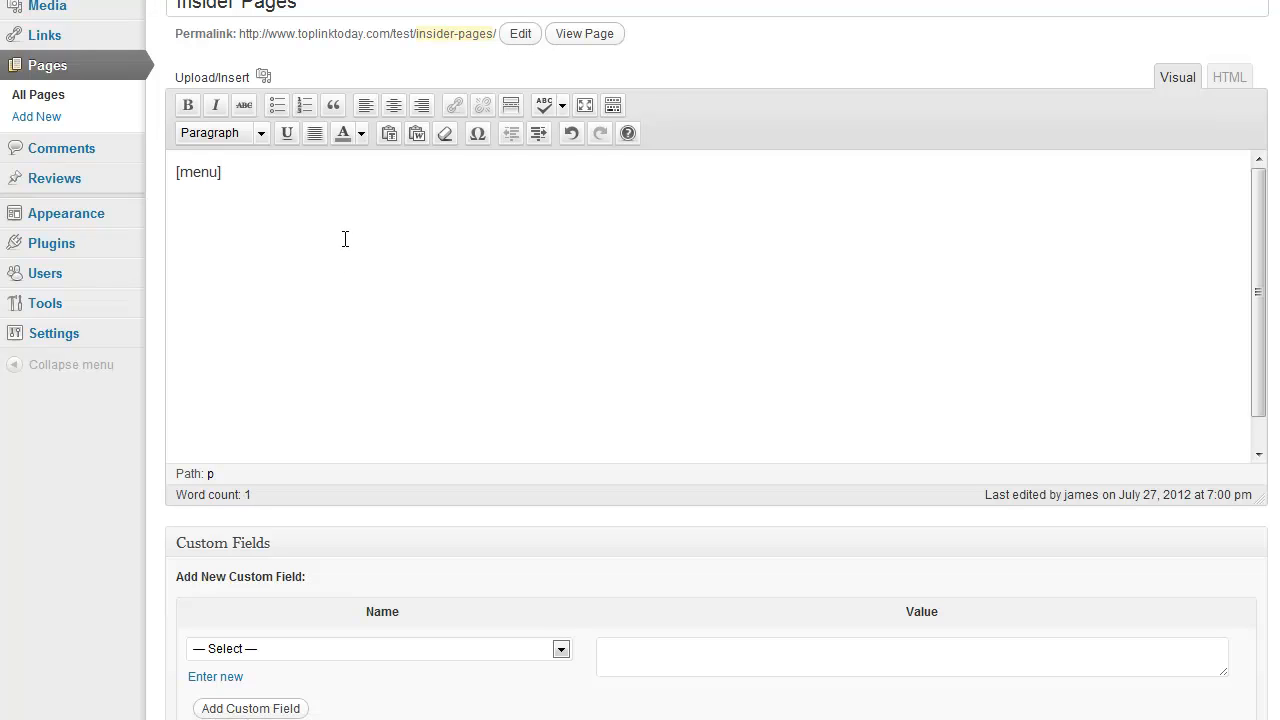
type("iewsite")
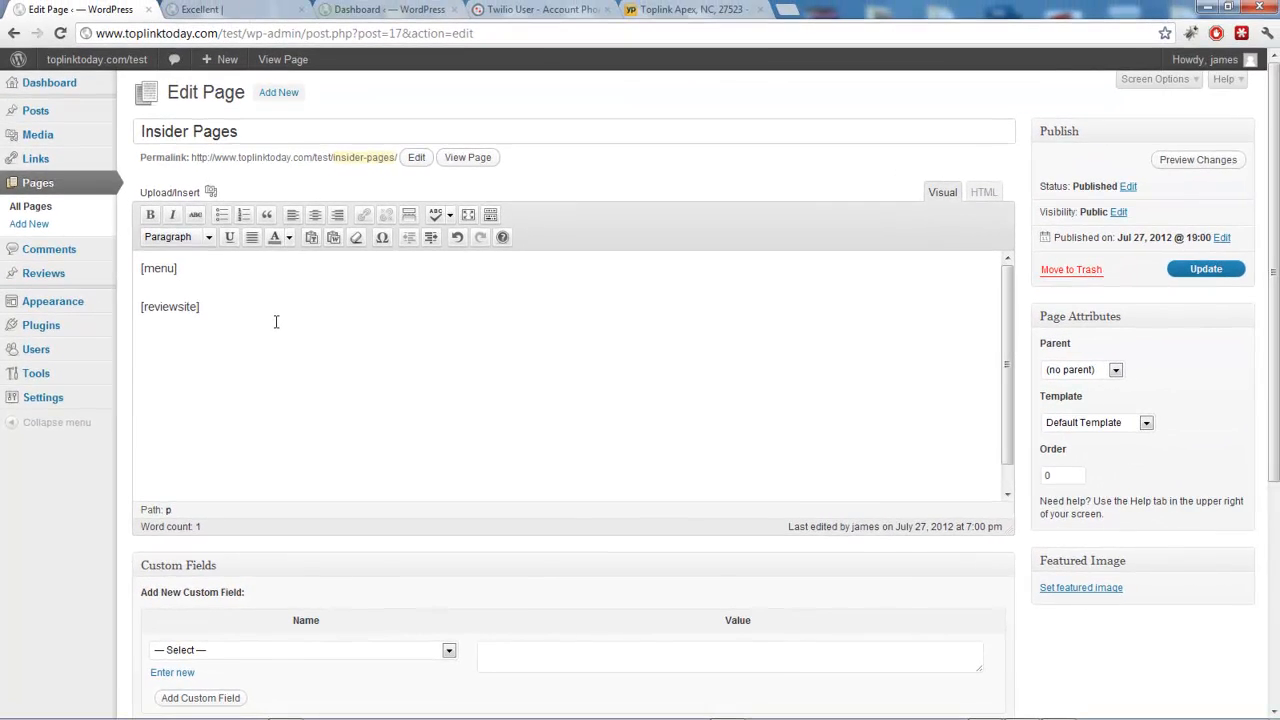
scroll(345, 240, "down", 3)
scroll(149, 394, "down", 1)
scroll(163, 400, "up", 1)
scroll(129, 420, "down", 2)
left_click(172, 352)
type("url")
key("Tab")
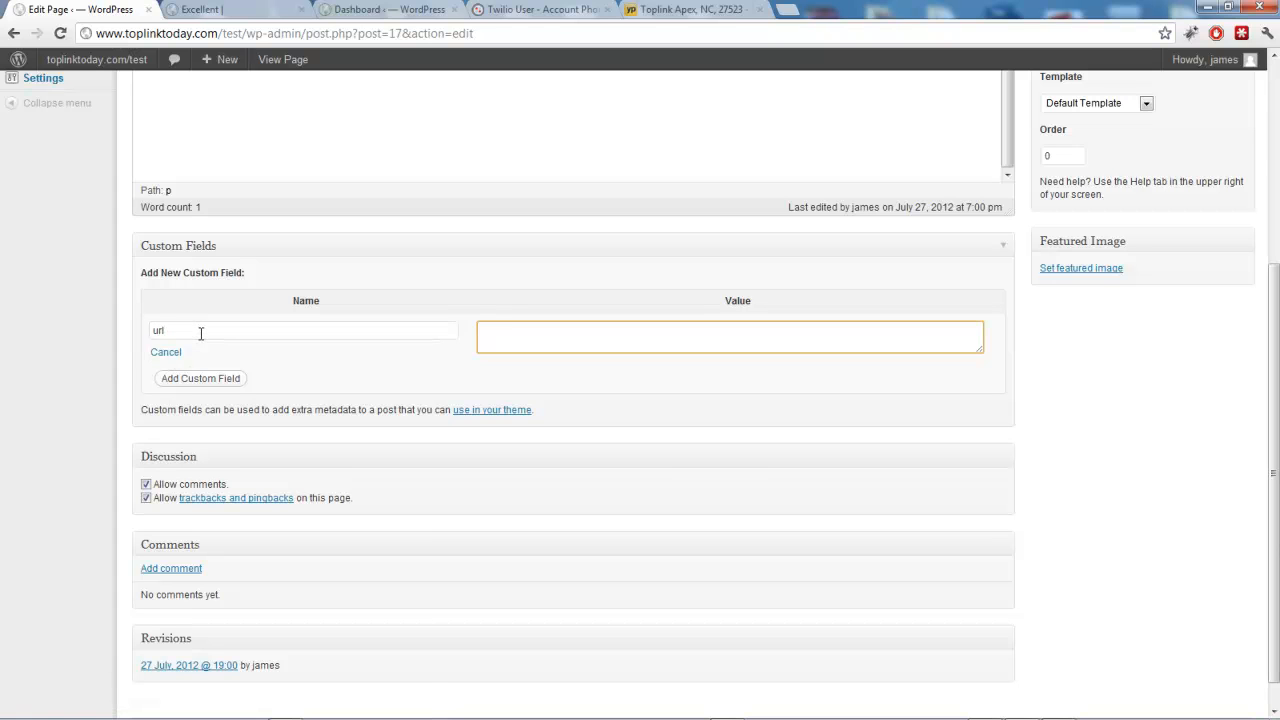
scroll(314, 337, "up", 4)
scroll(557, 434, "down", 3)
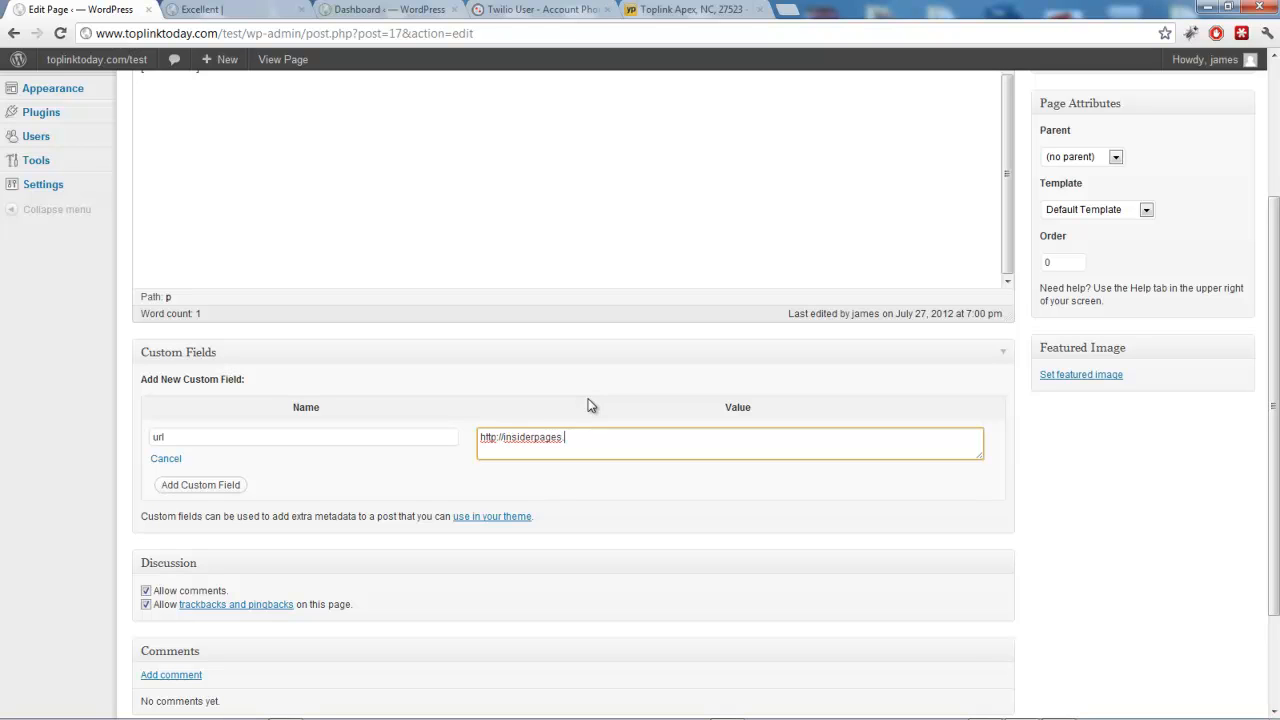
Turn off comments for the Insider Pages page and update the page.
scroll(380, 478, "down", 3)
left_click(147, 452)
scroll(334, 460, "up", 5)
left_click(1206, 268)
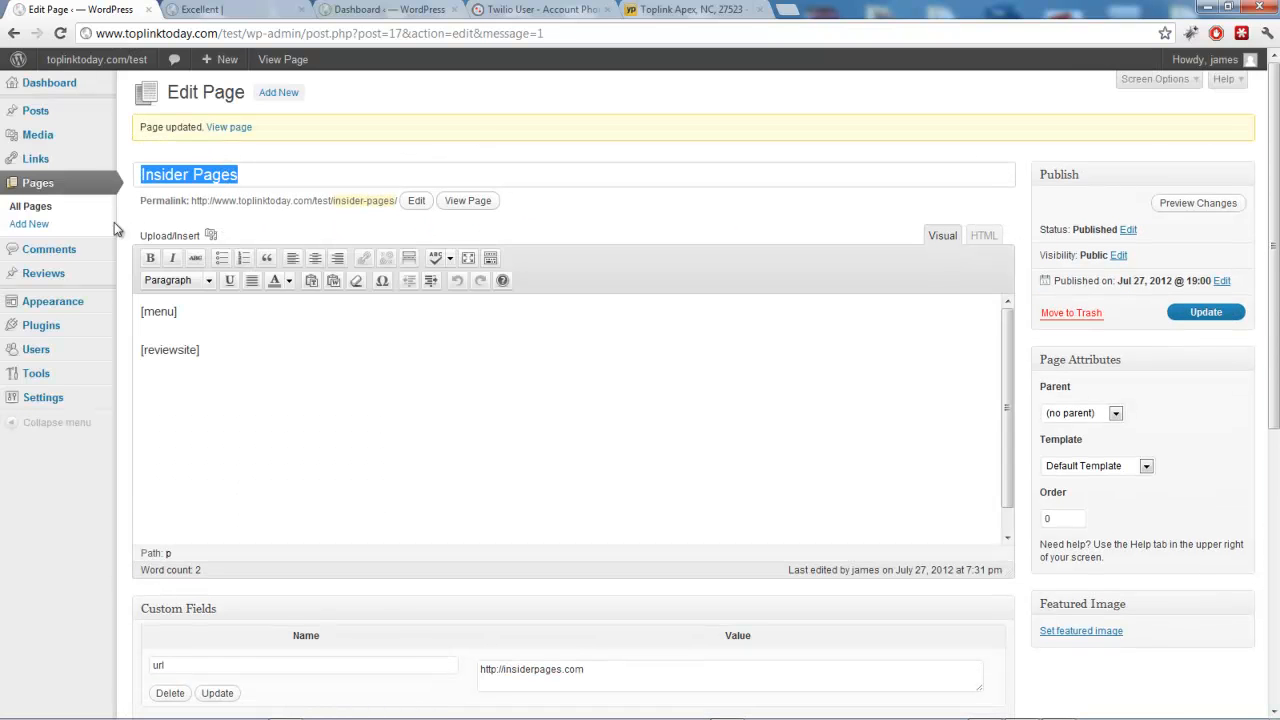
View the published Insider Pages page and examine its menu buttons and the embedded Insider Pages site.
left_click(226, 129)
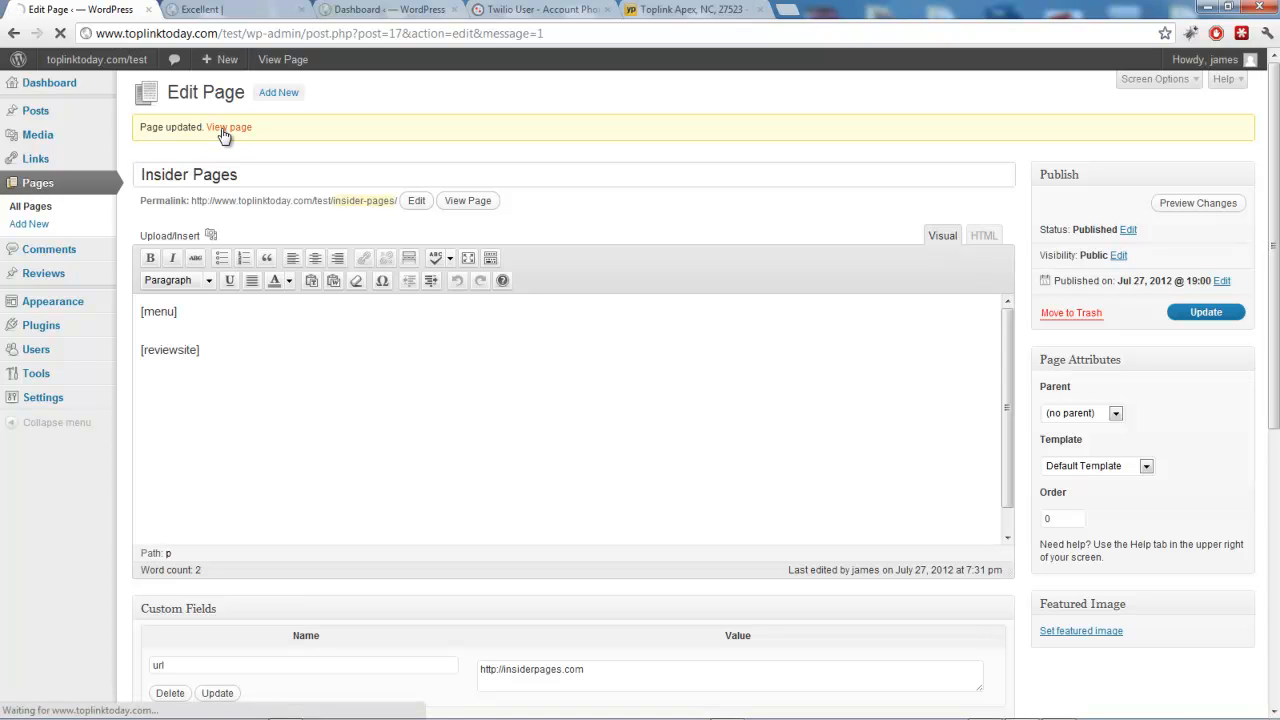
scroll(386, 223, "down", 5)
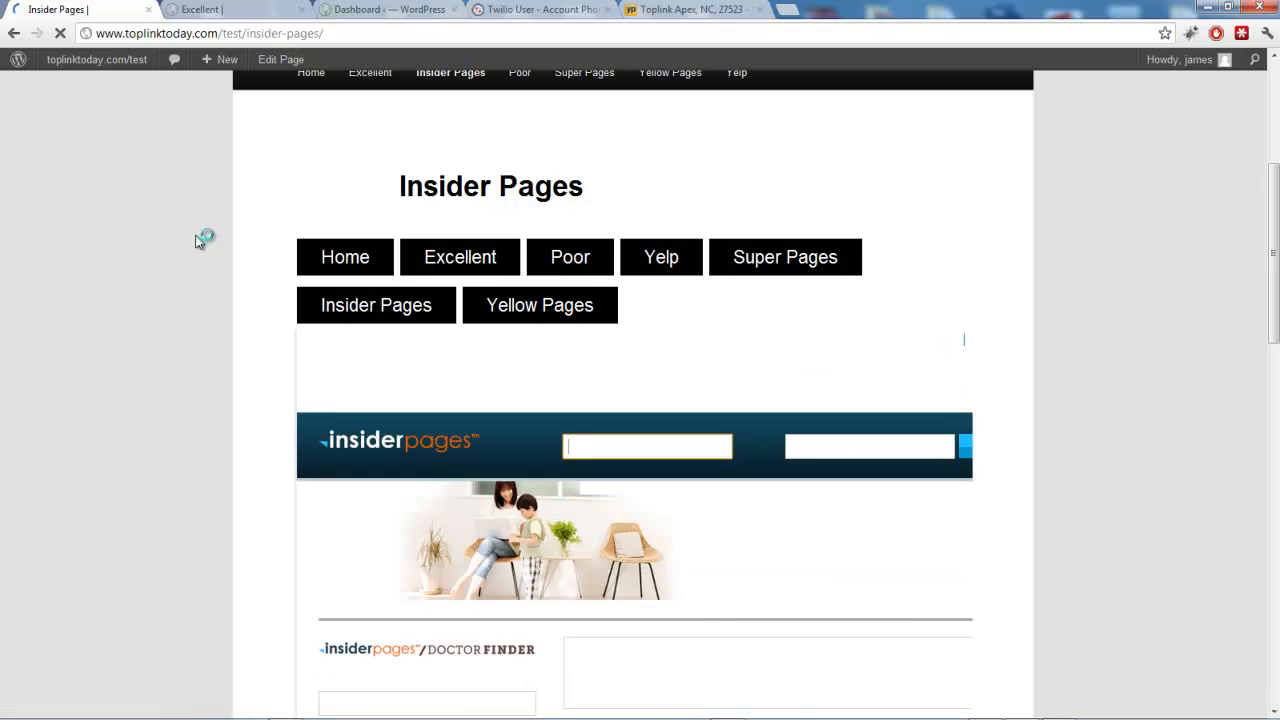
scroll(199, 238, "down", 1)
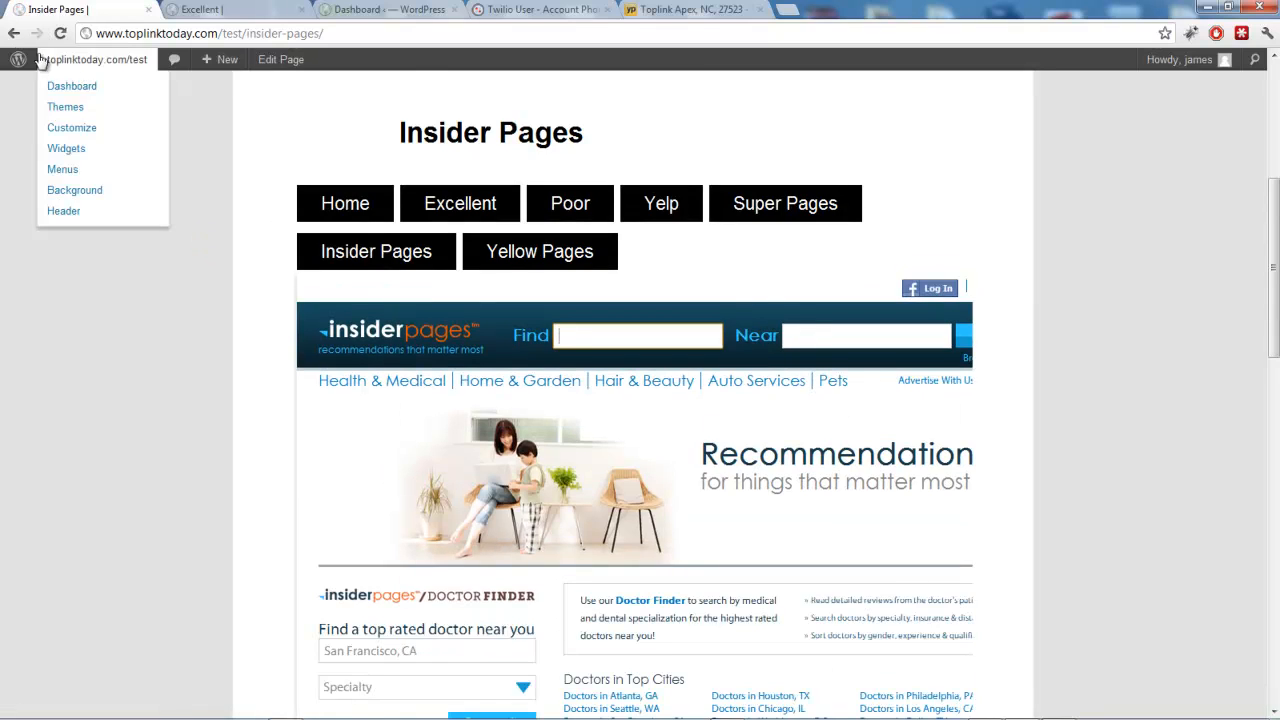
Go back to the page list, open the Super Pages page for editing and examine its shortcodes and url custom field.
left_click(14, 33)
left_click(50, 181)
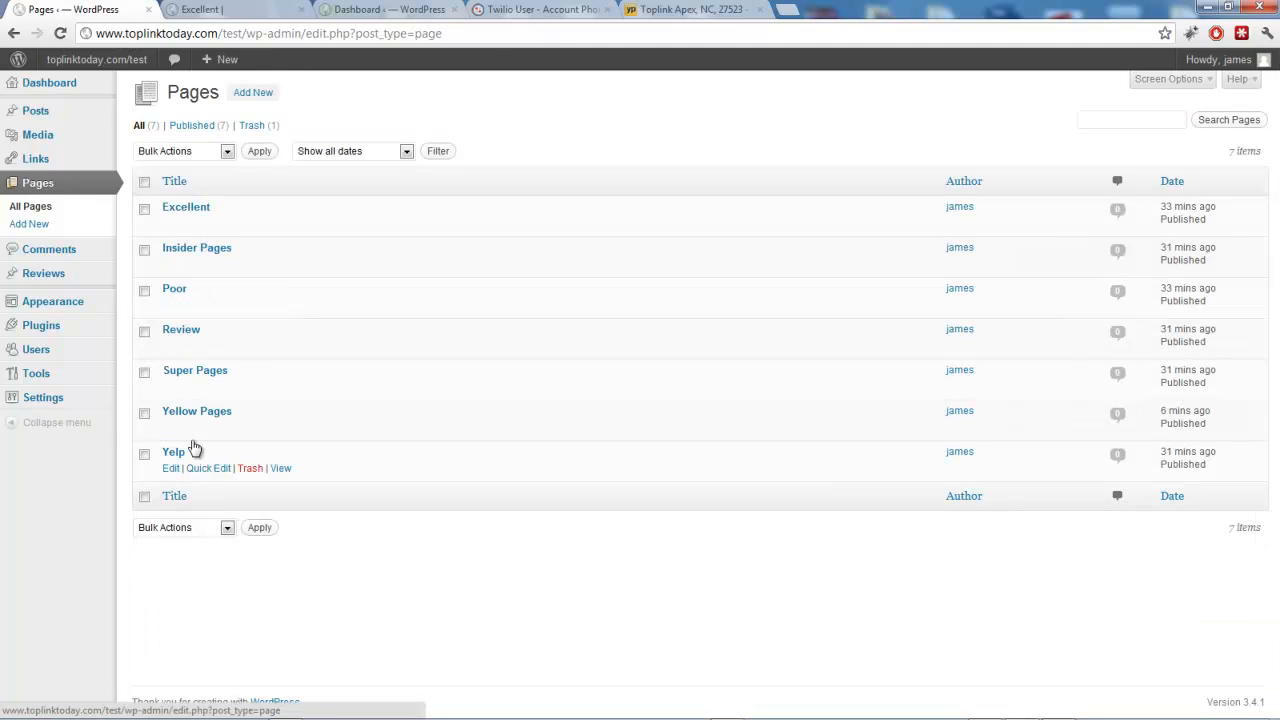
left_click(196, 372)
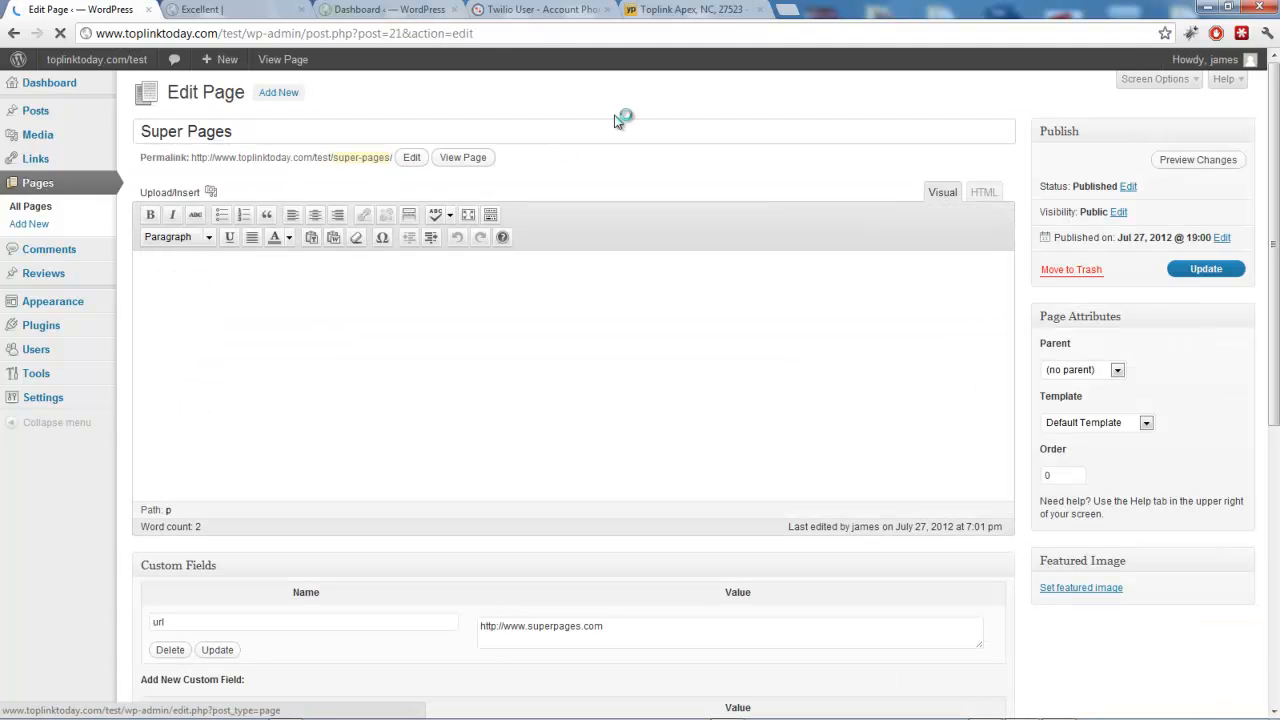
scroll(231, 307, "down", 3)
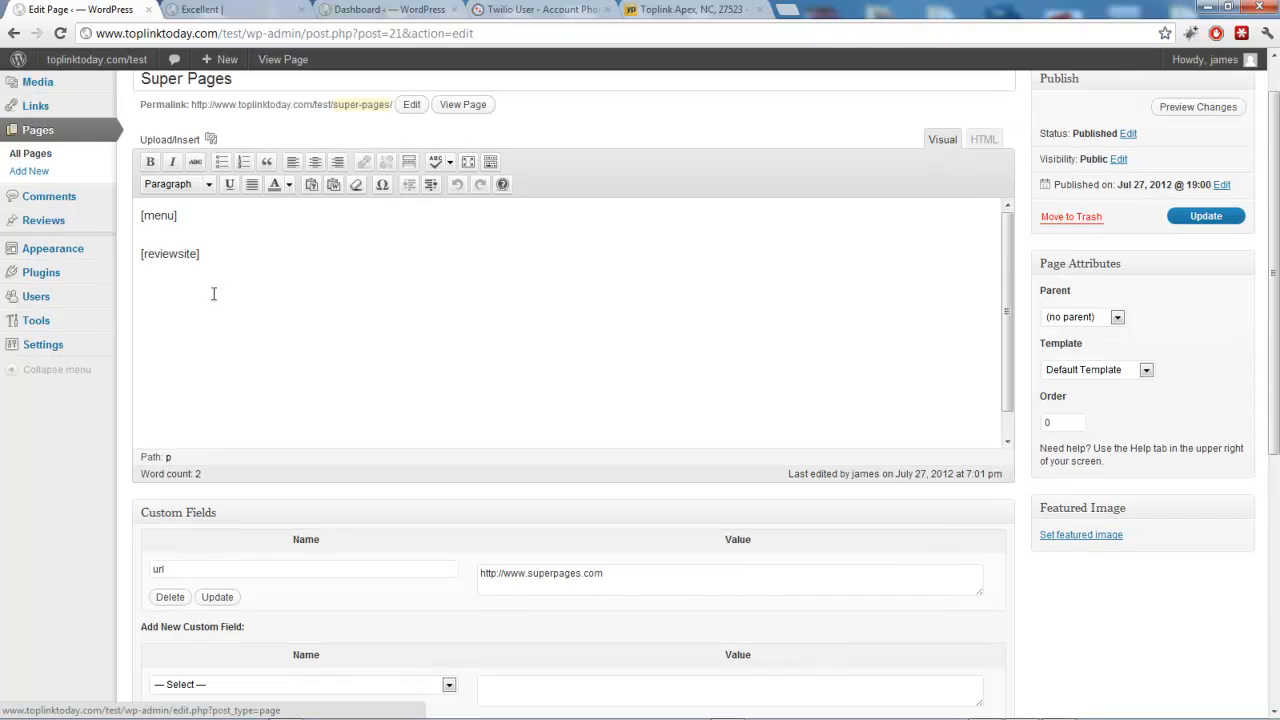
scroll(231, 307, "down", 2)
scroll(588, 472, "up", 5)
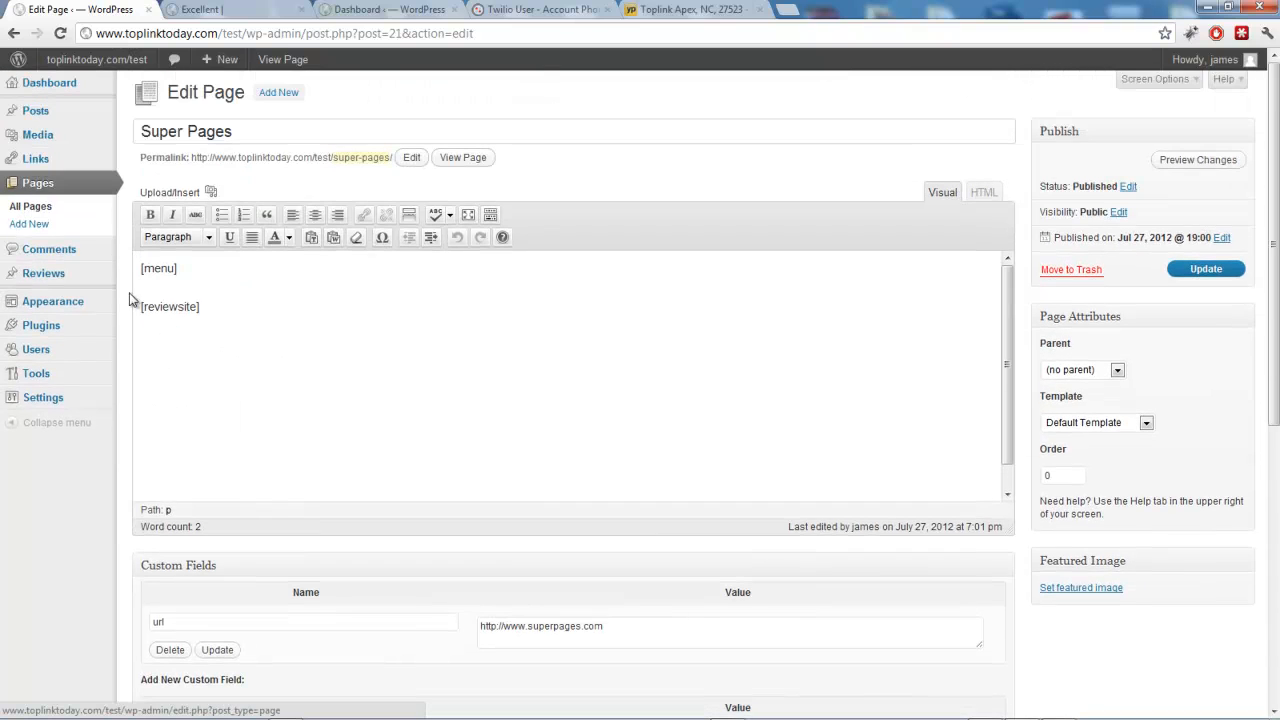
Return to the page list and open the Yellow Pages and Yelp pages for editing in separate browser tabs.
left_click(30, 206)
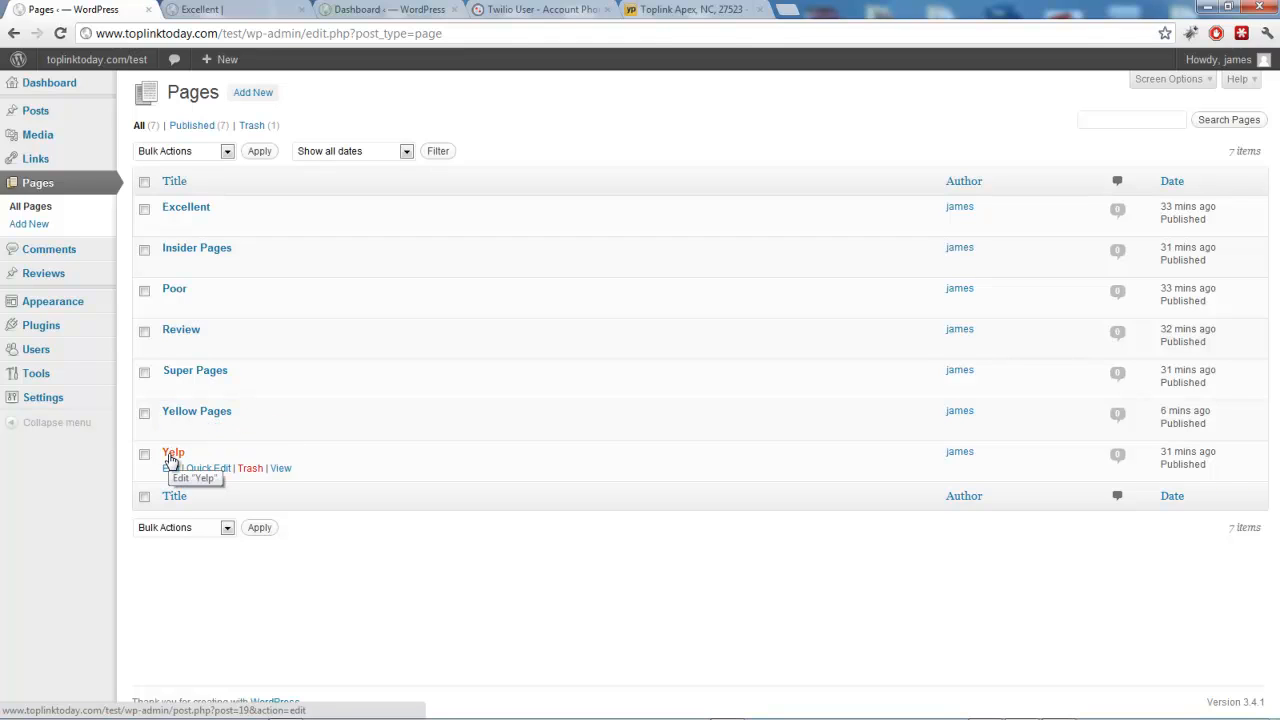
right_click(186, 413)
left_click(250, 422)
right_click(183, 457)
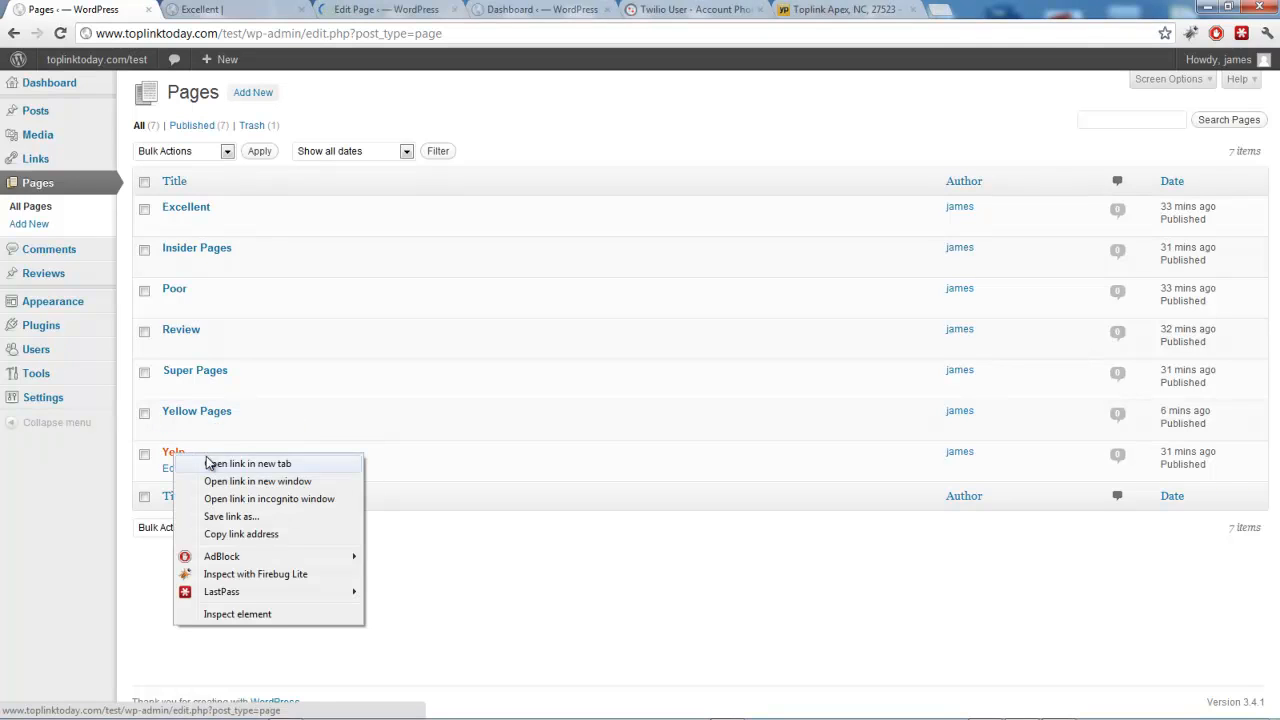
left_click(220, 462)
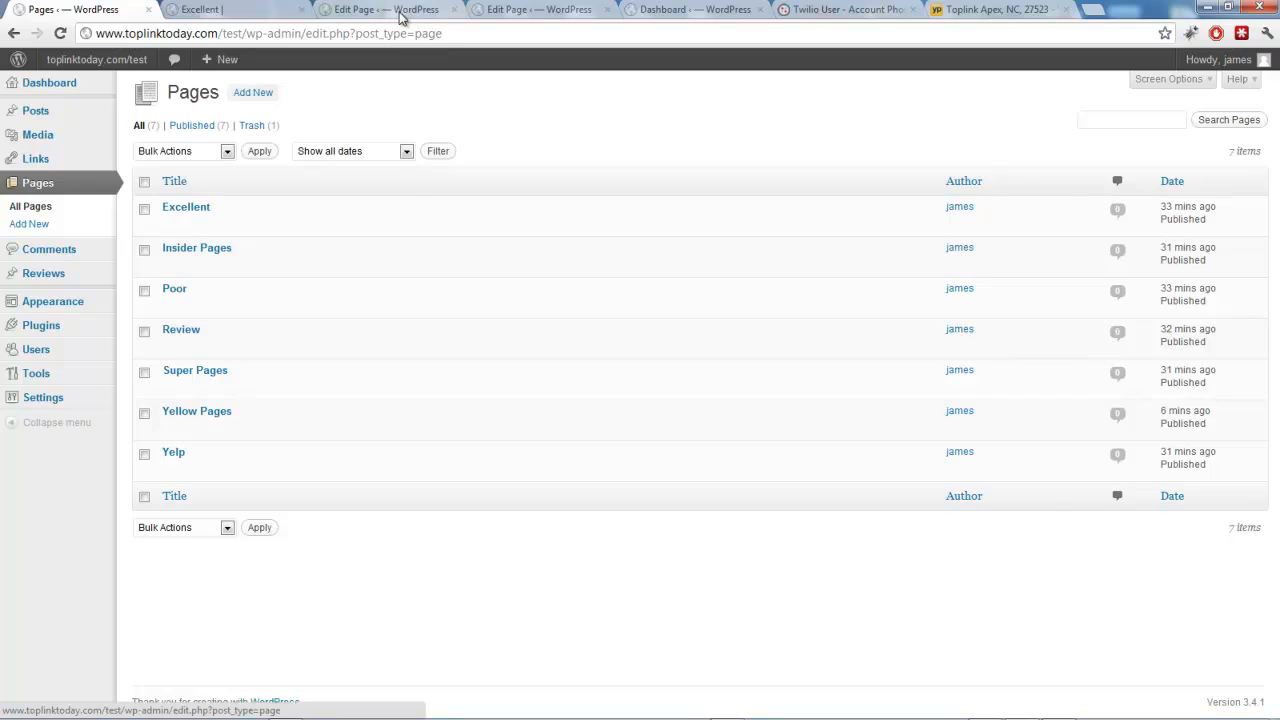
left_click(398, 12)
scroll(277, 160, "down", 3)
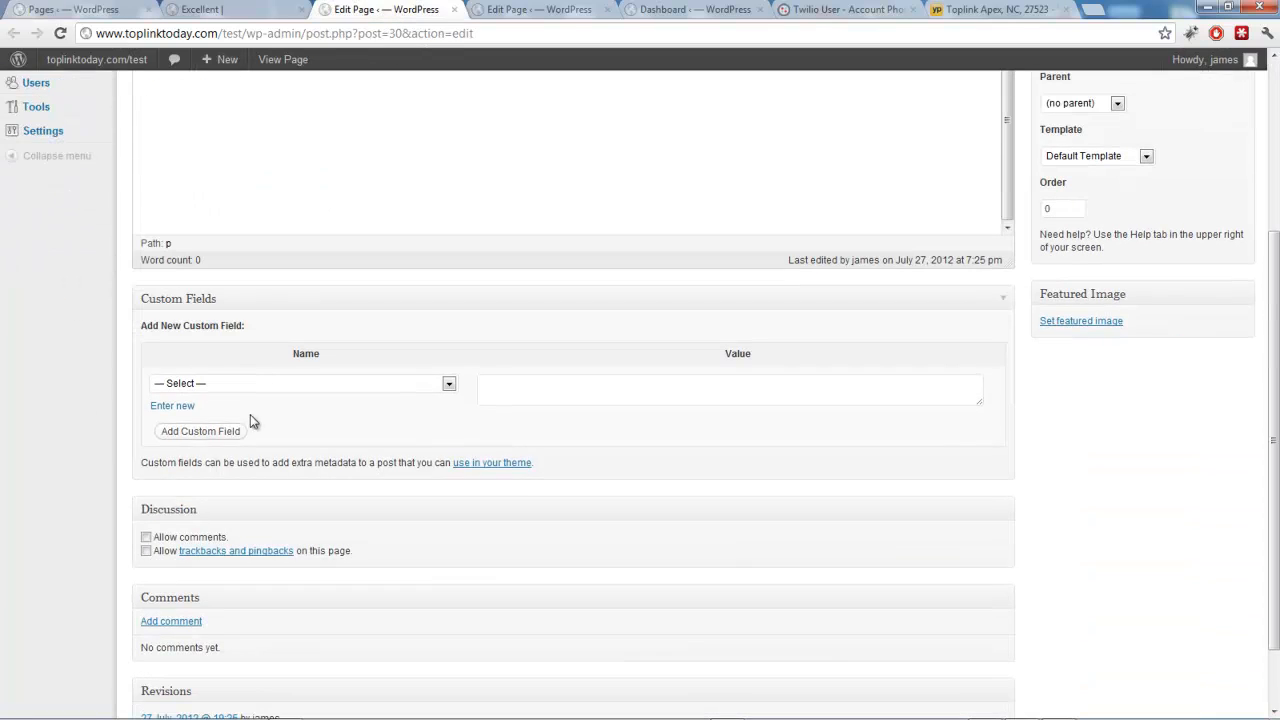
left_click(182, 406)
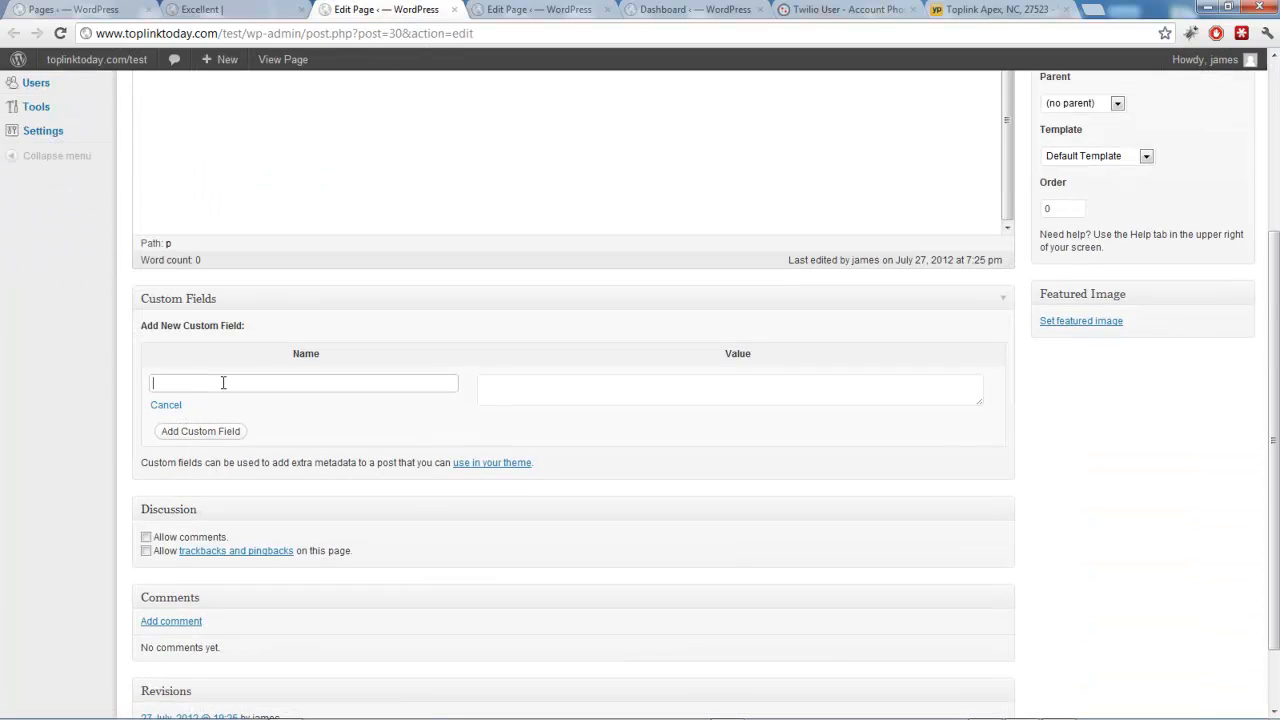
type("url")
key("Tab")
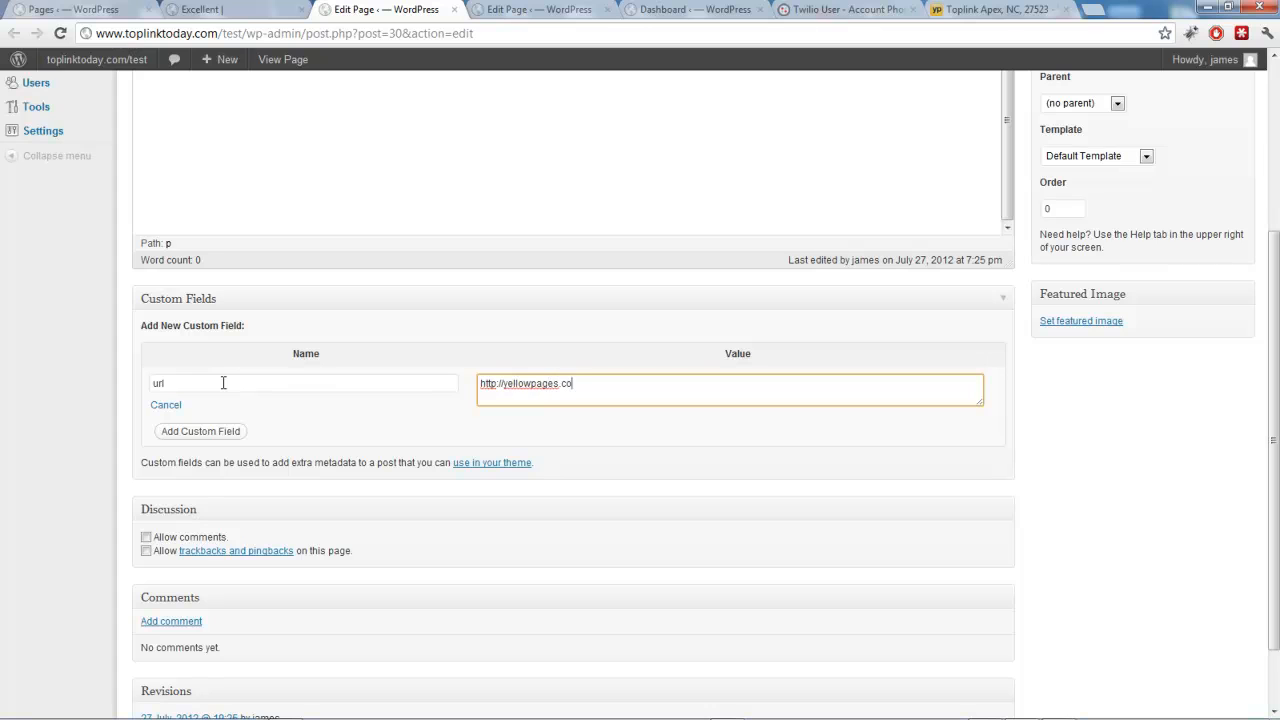
Add the [menu] and [reviewsite] shortcodes to the Yellow Pages page's content and update the page.
scroll(968, 267, "up", 3)
left_click(1200, 270)
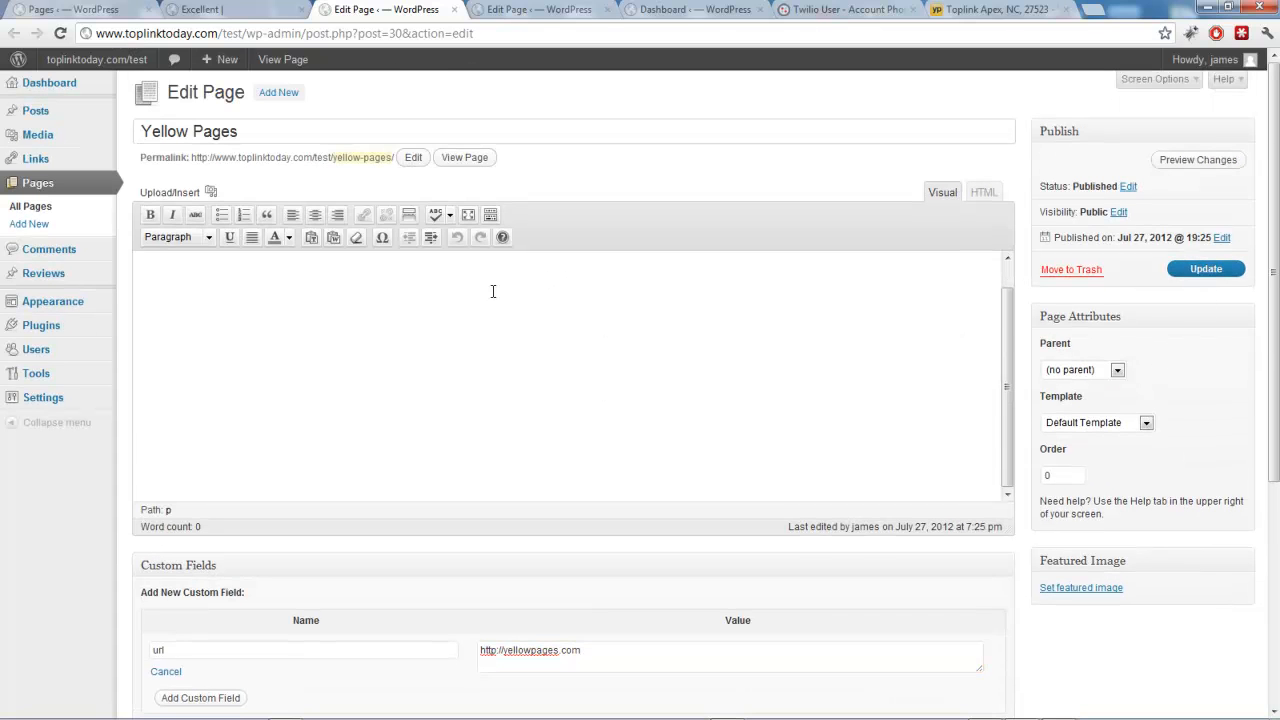
left_click(230, 296)
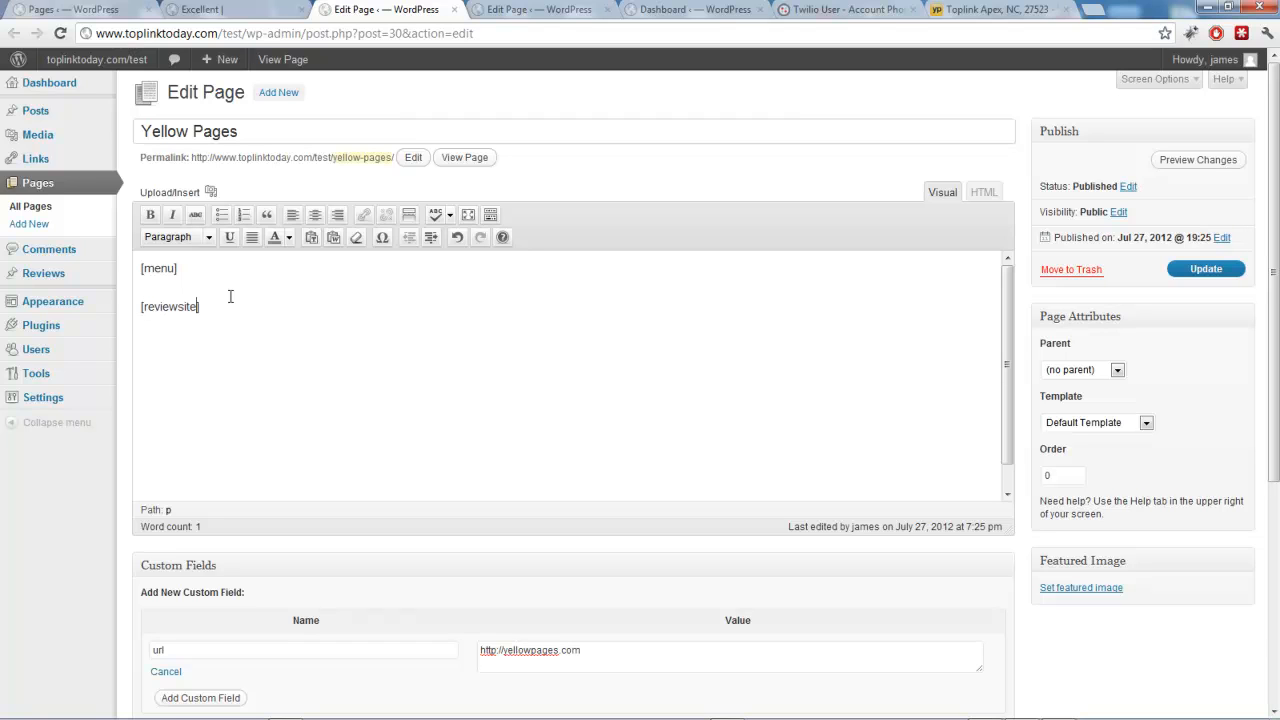
scroll(1109, 409, "down", 3)
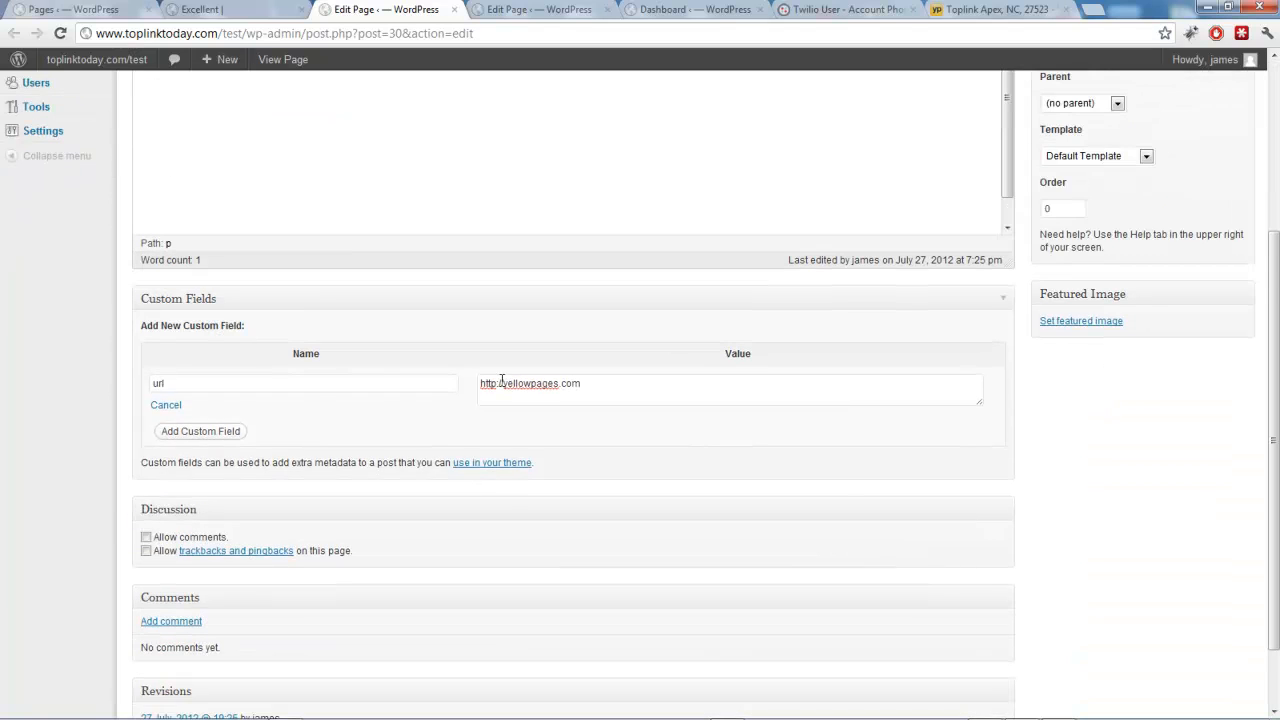
scroll(1158, 375, "up", 3)
left_click(1206, 268)
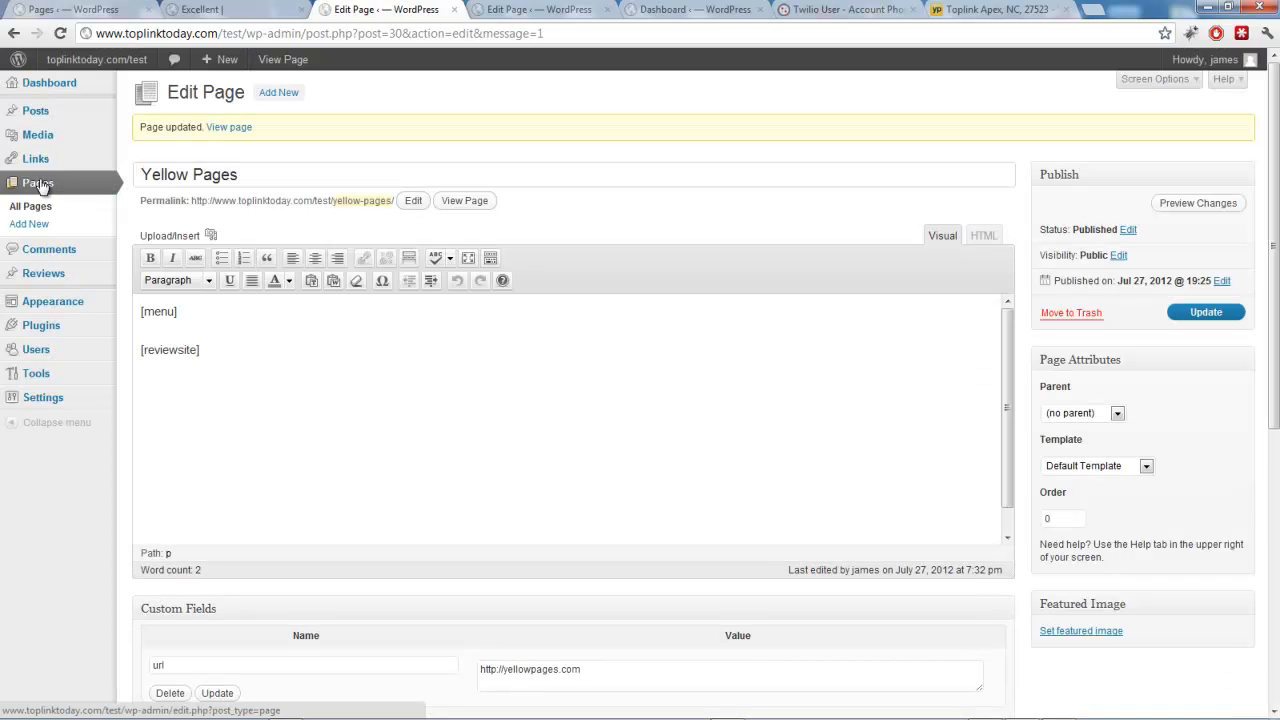
left_click(40, 183)
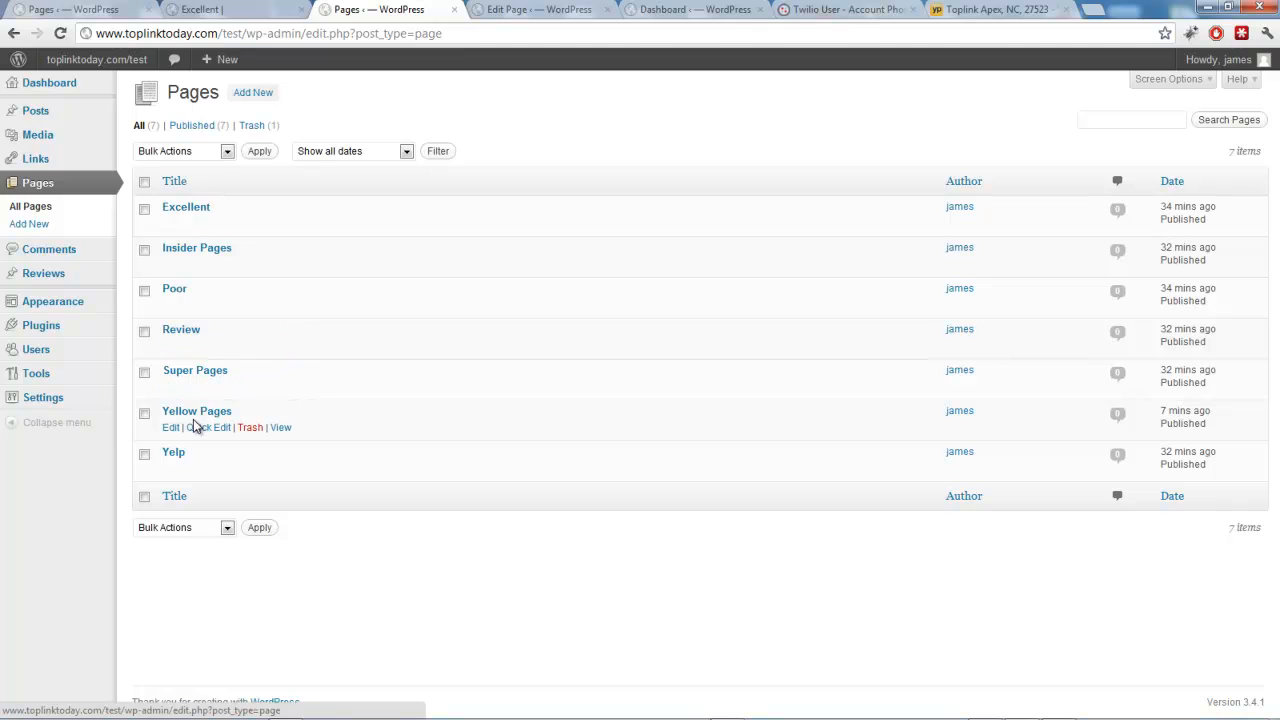
left_click(174, 452)
scroll(387, 306, "down", 1)
scroll(500, 306, "down", 4)
left_click(168, 458)
type("url")
key("Tab")
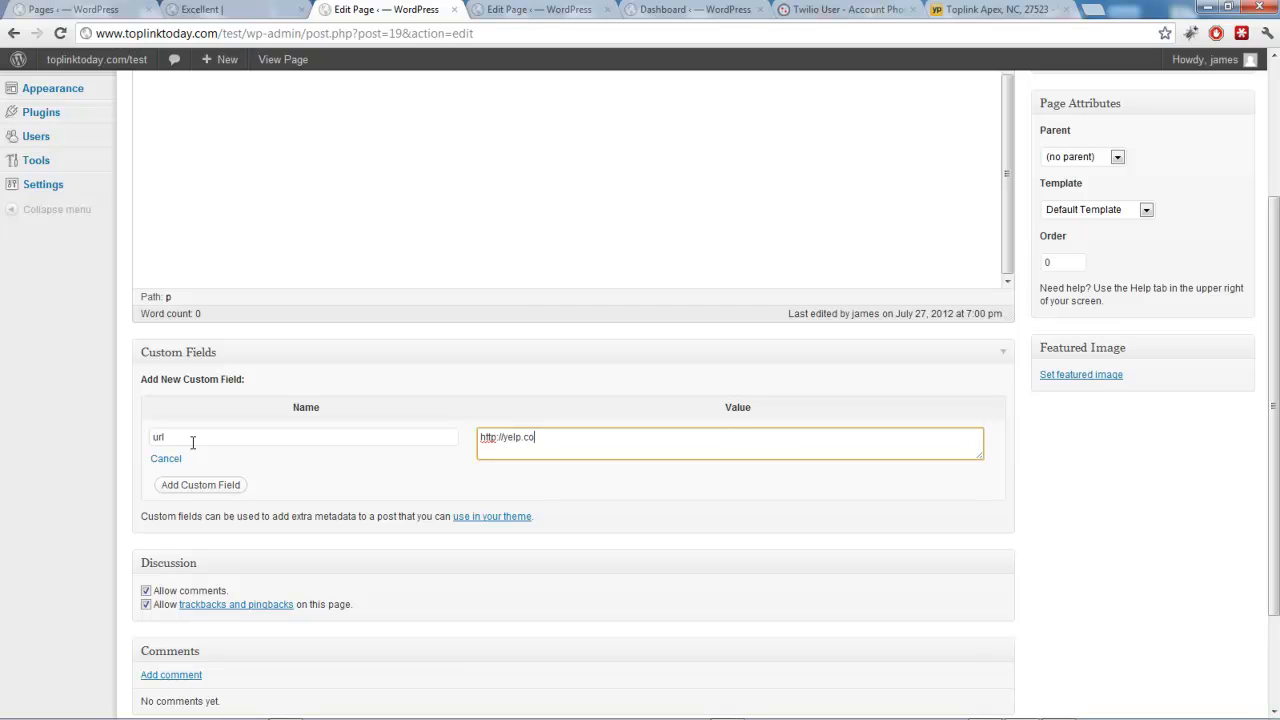
left_click_drag(588, 437, 463, 442)
left_click(563, 443)
Add the [menu] and [reviewsite] shortcodes to the Yelp page's content and update the page.
scroll(502, 431, "up", 3)
left_click(278, 301)
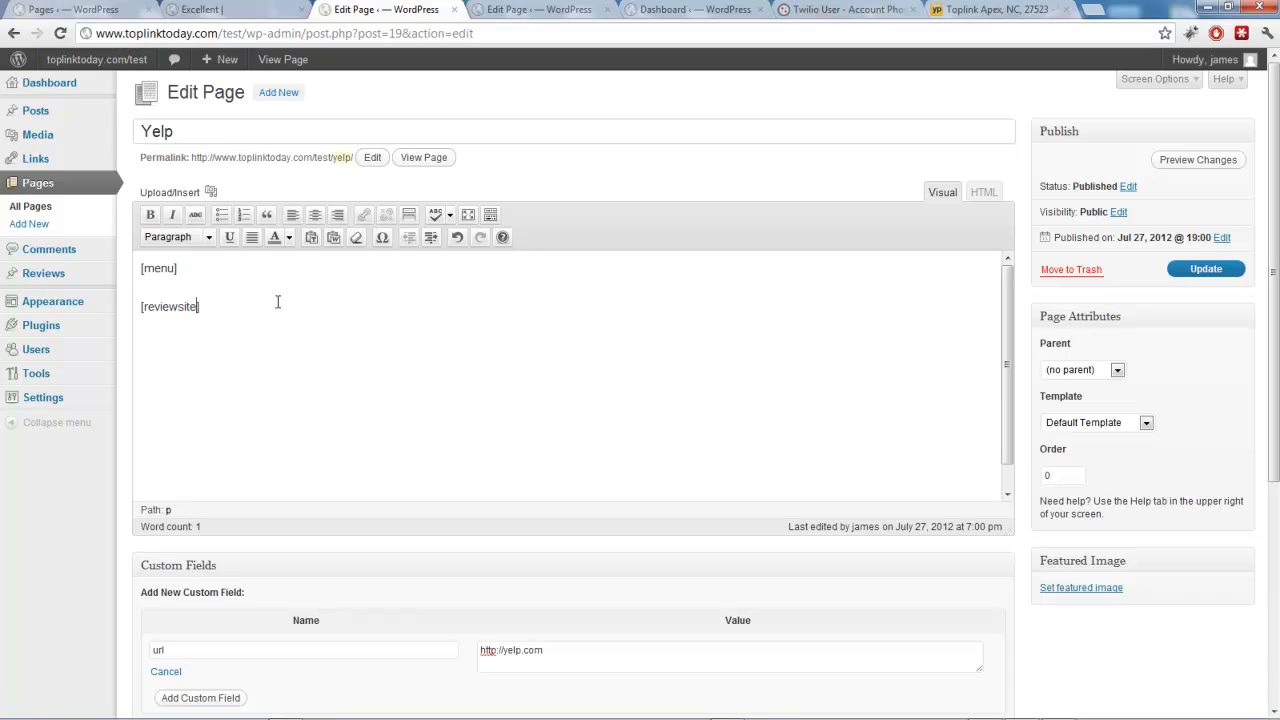
left_click(1180, 270)
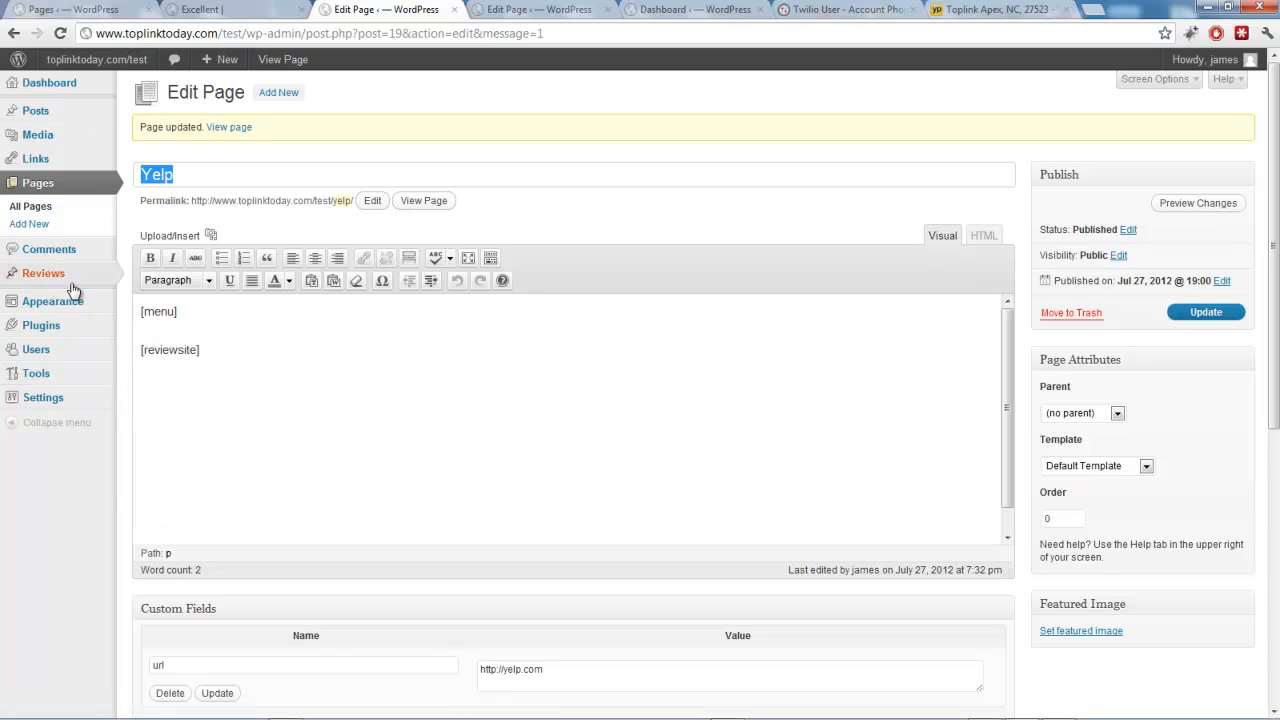
Open the Reviews settings and examine the Enable Twilio SMS choices and the required account fields, leaving SMS set to No.
mouse_move(42, 283)
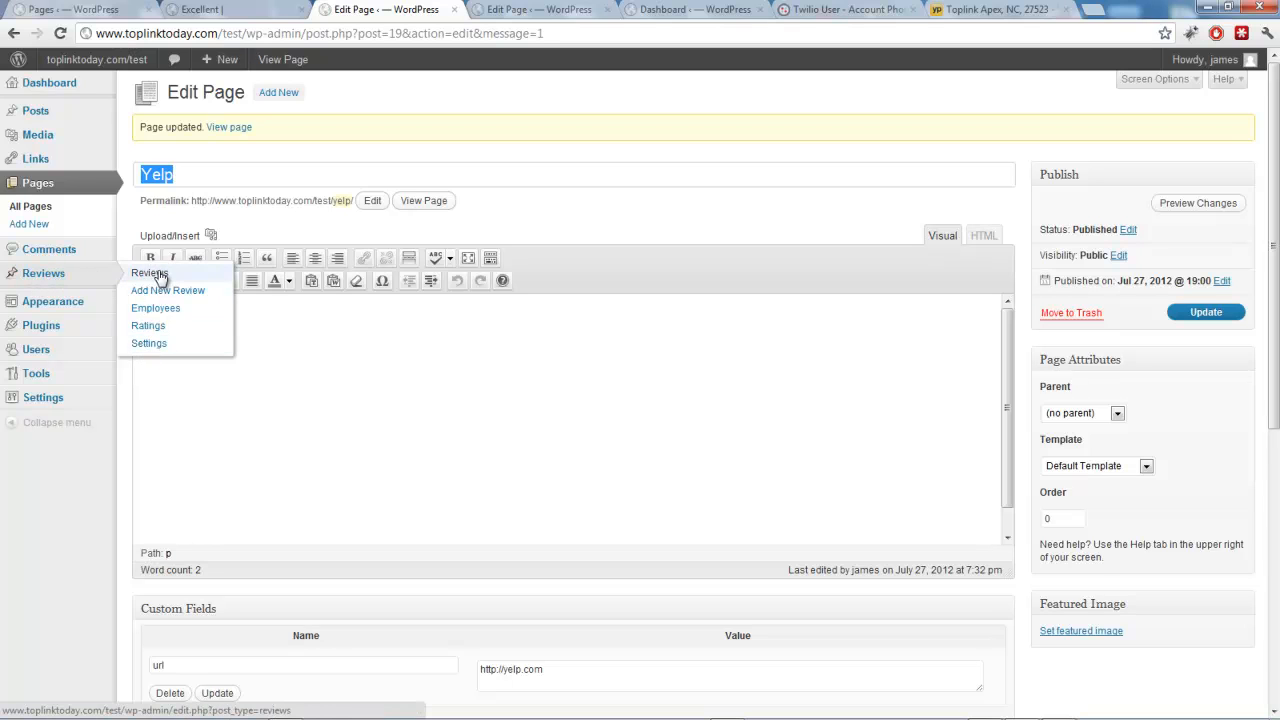
left_click(148, 344)
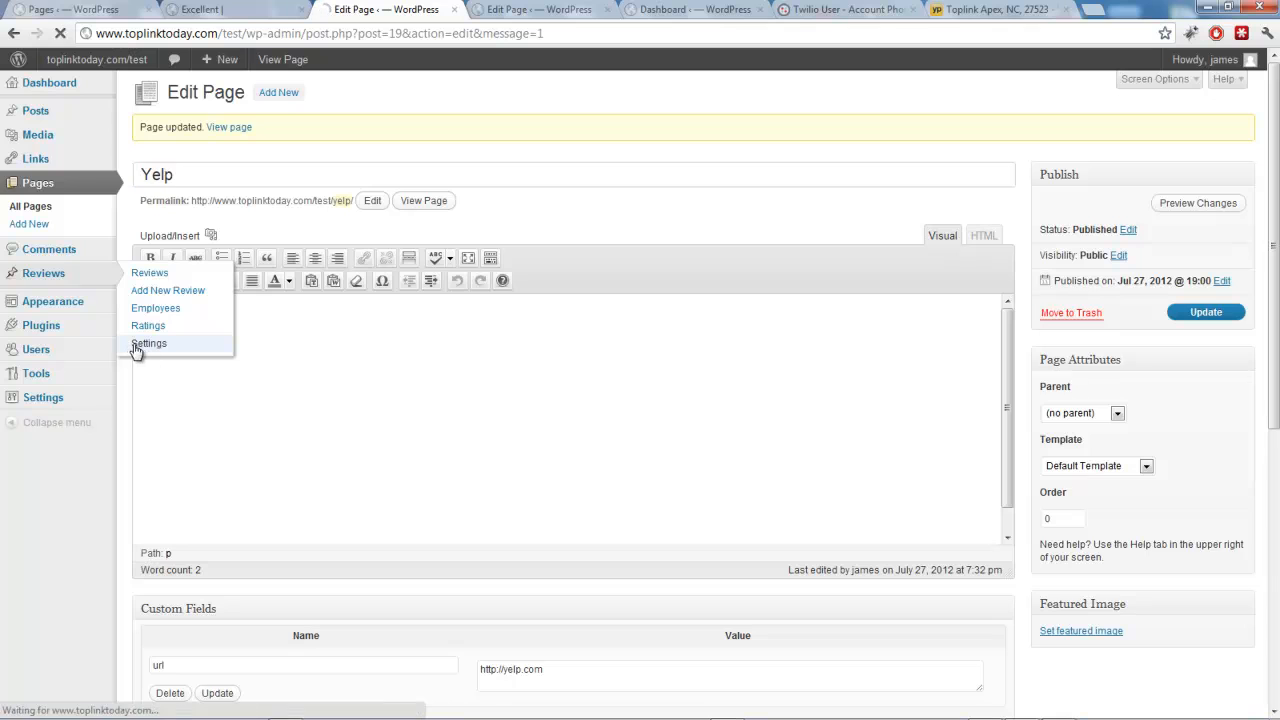
scroll(212, 215, "down", 1)
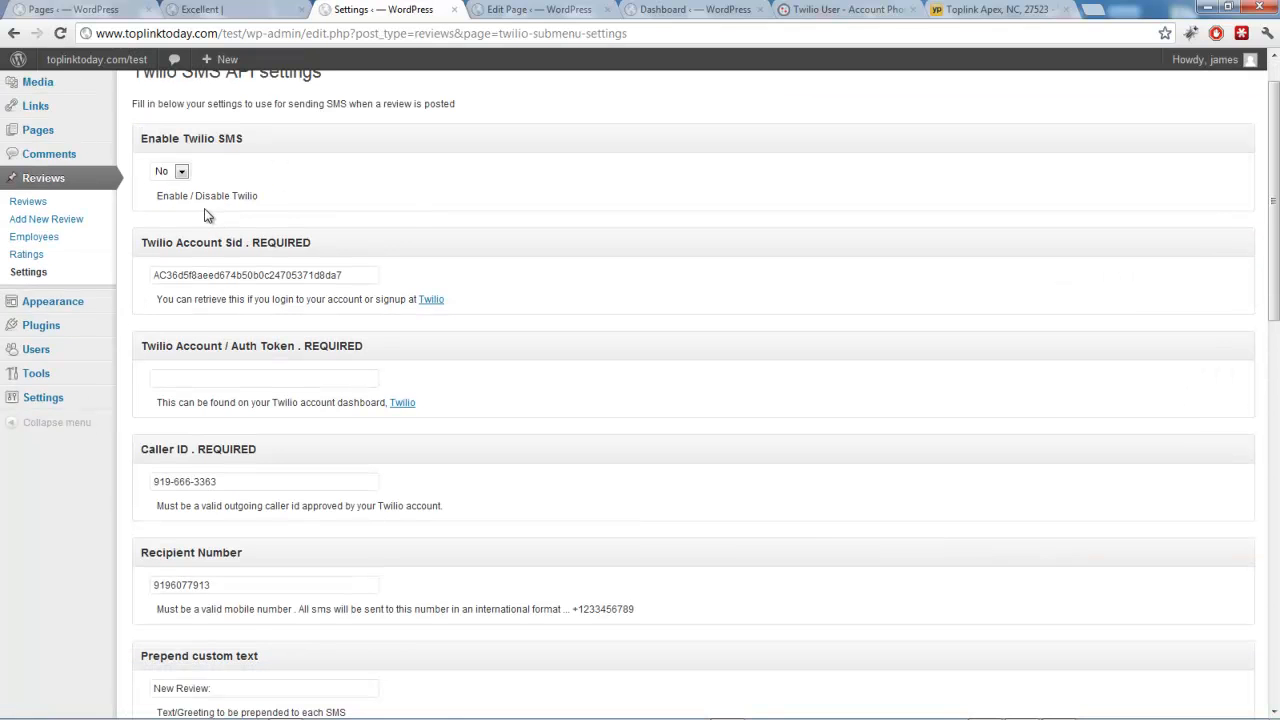
left_click(172, 172)
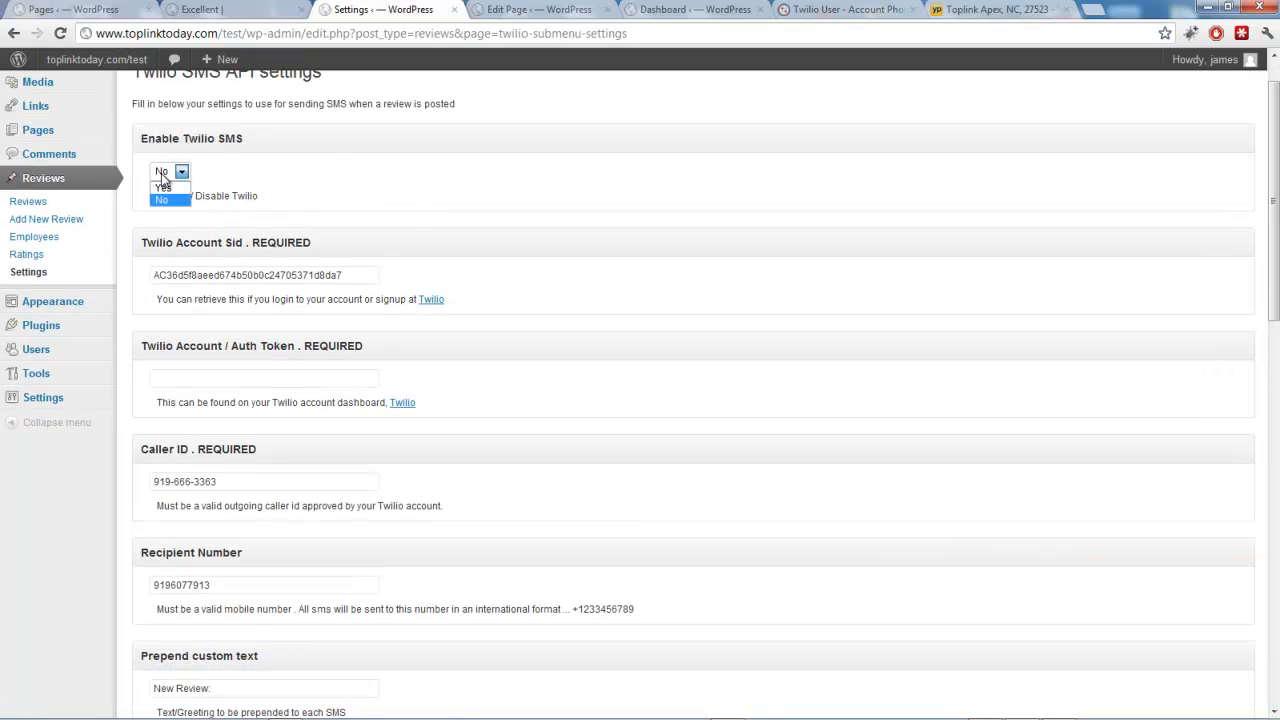
left_click(254, 183)
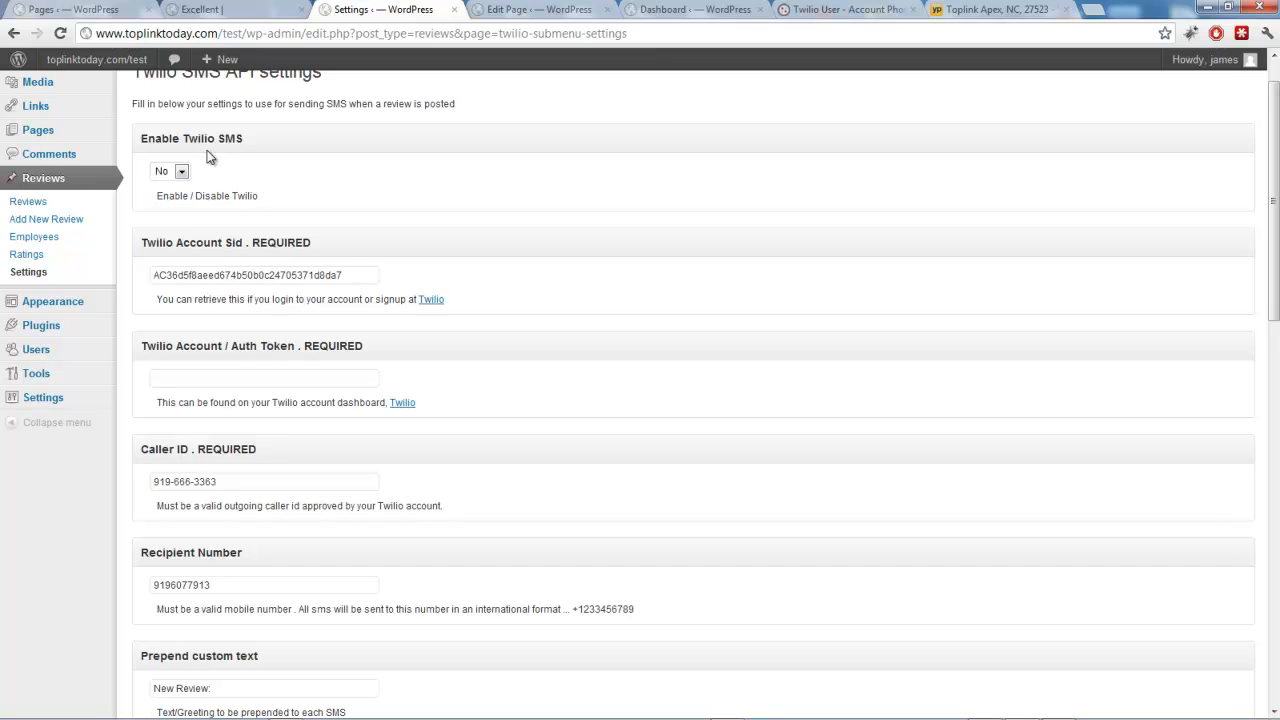
left_click(175, 173)
left_click(211, 175)
left_click(166, 174)
left_click(171, 201)
scroll(380, 175, "down", 1)
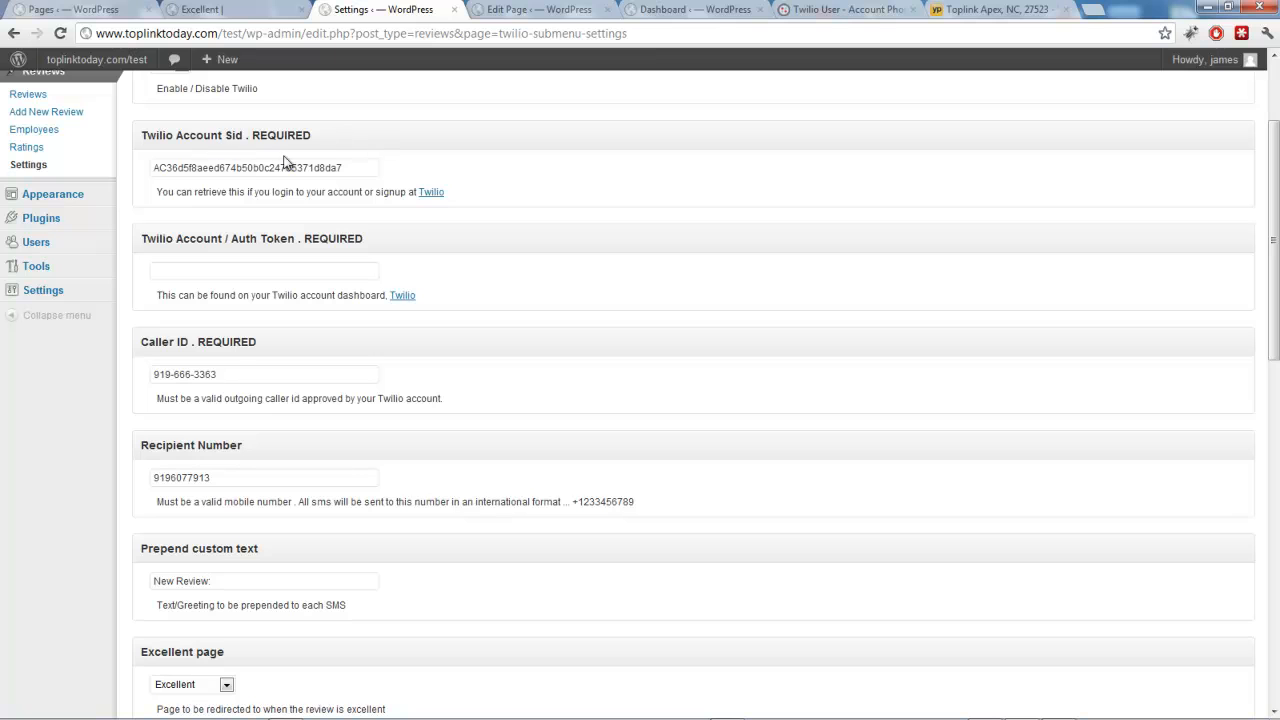
Switch to the Twilio account site and open its dashboard to view the Account SID and Auth Token.
left_click(848, 9)
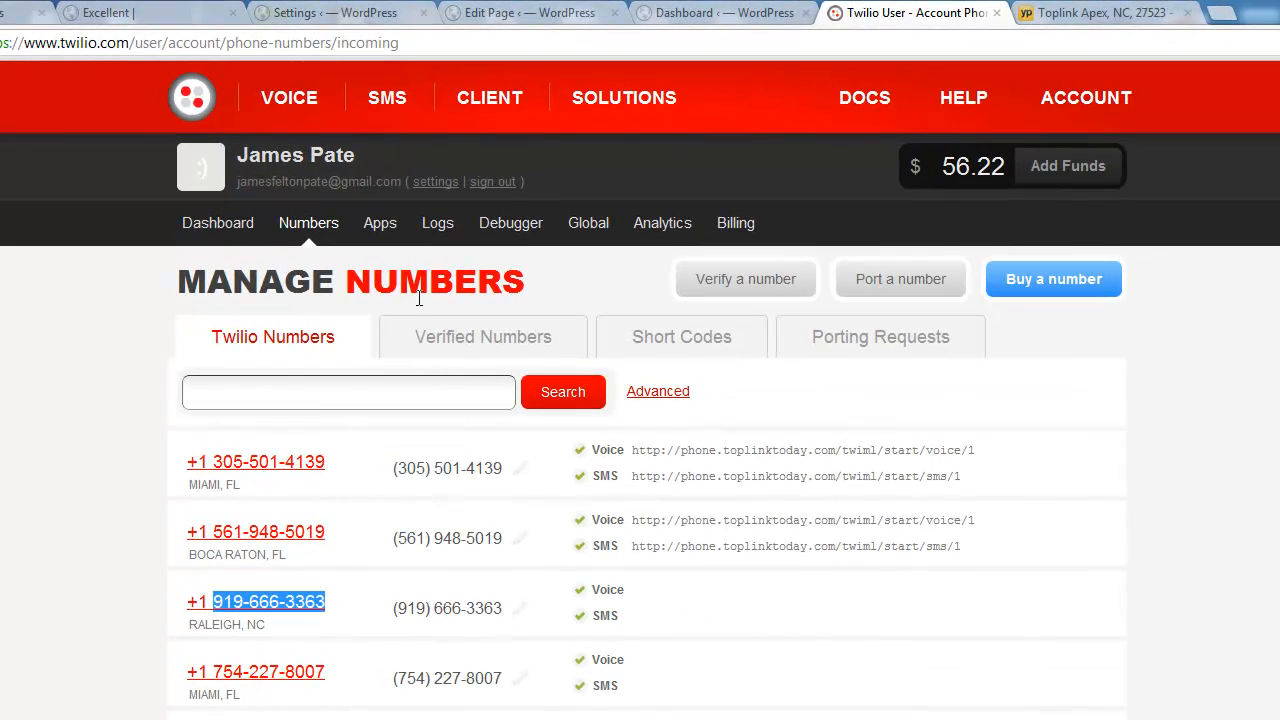
left_click(219, 222)
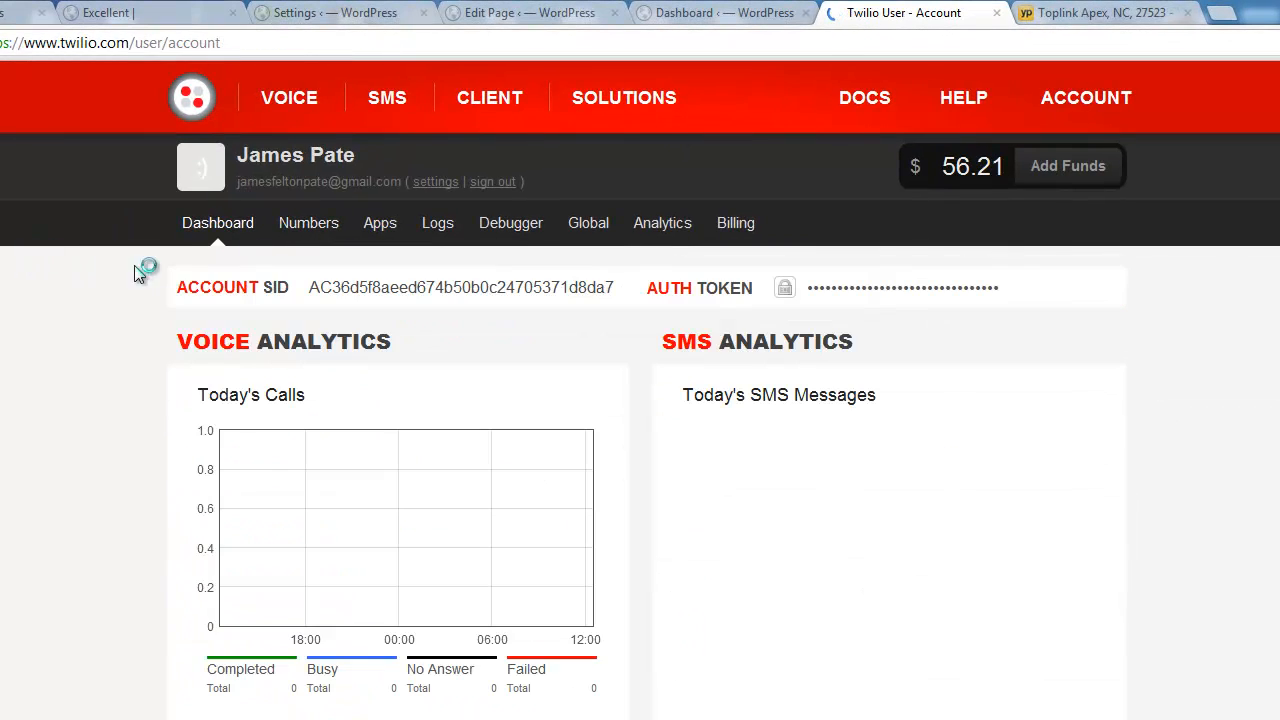
Select the entire Account SID value on the Twilio dashboard.
mouse_move(310, 287)
left_mouse_down()
mouse_move(640, 292)
mouse_move(320, 291)
left_mouse_up()
left_click(617, 292)
left_click(312, 290)
left_click(617, 292)
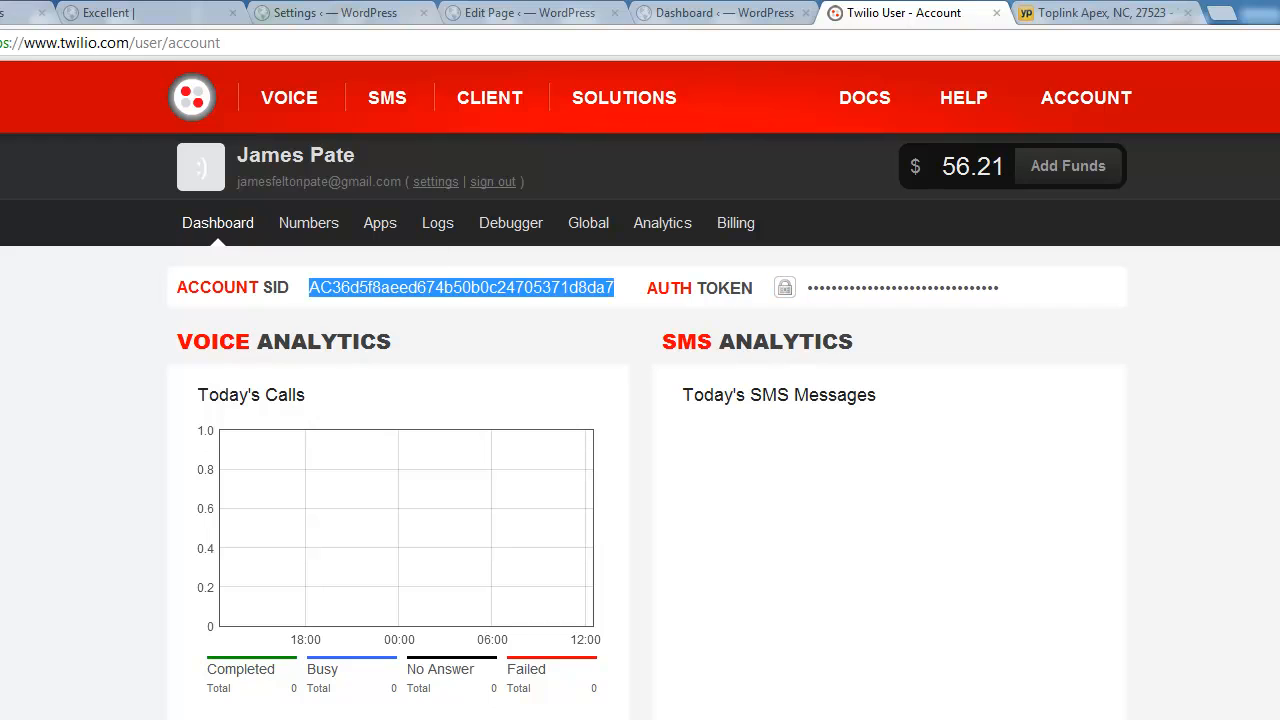
Close the Yelp page editor and WordPress dashboard browser tabs, and return to the Reviews settings.
left_click(10, 12)
left_click(115, 14)
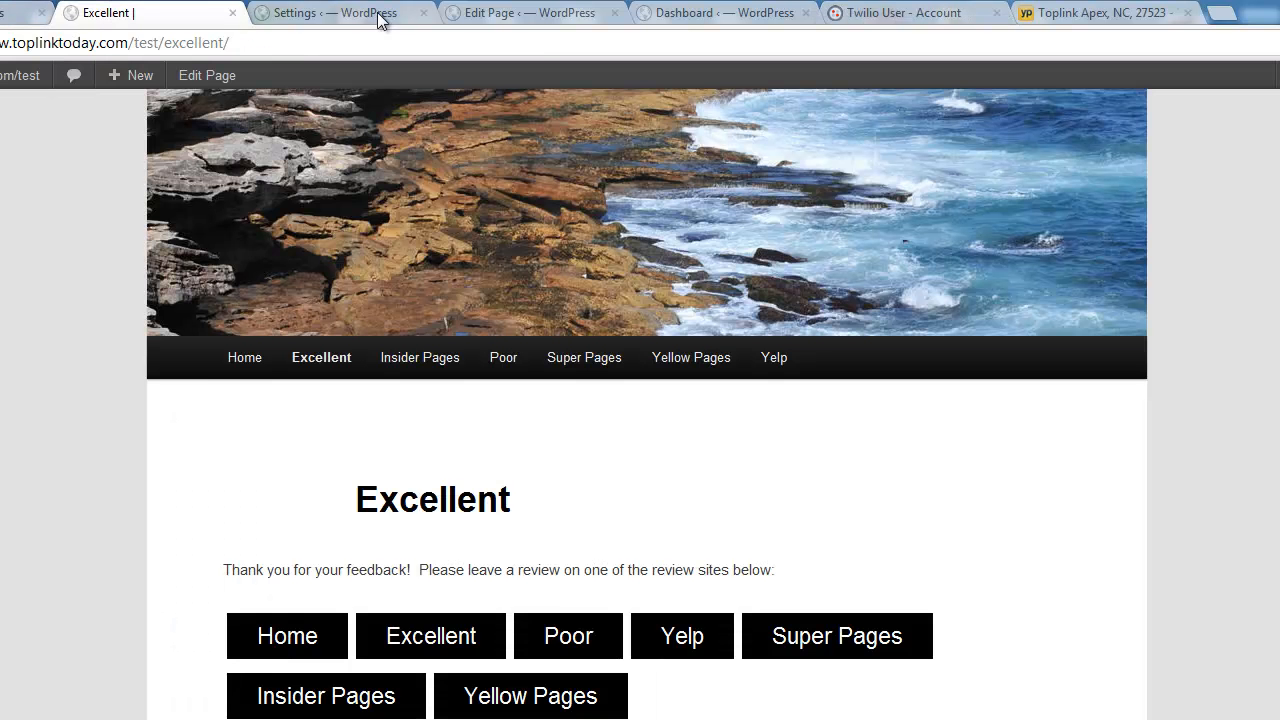
left_click(325, 16)
left_click(557, 21)
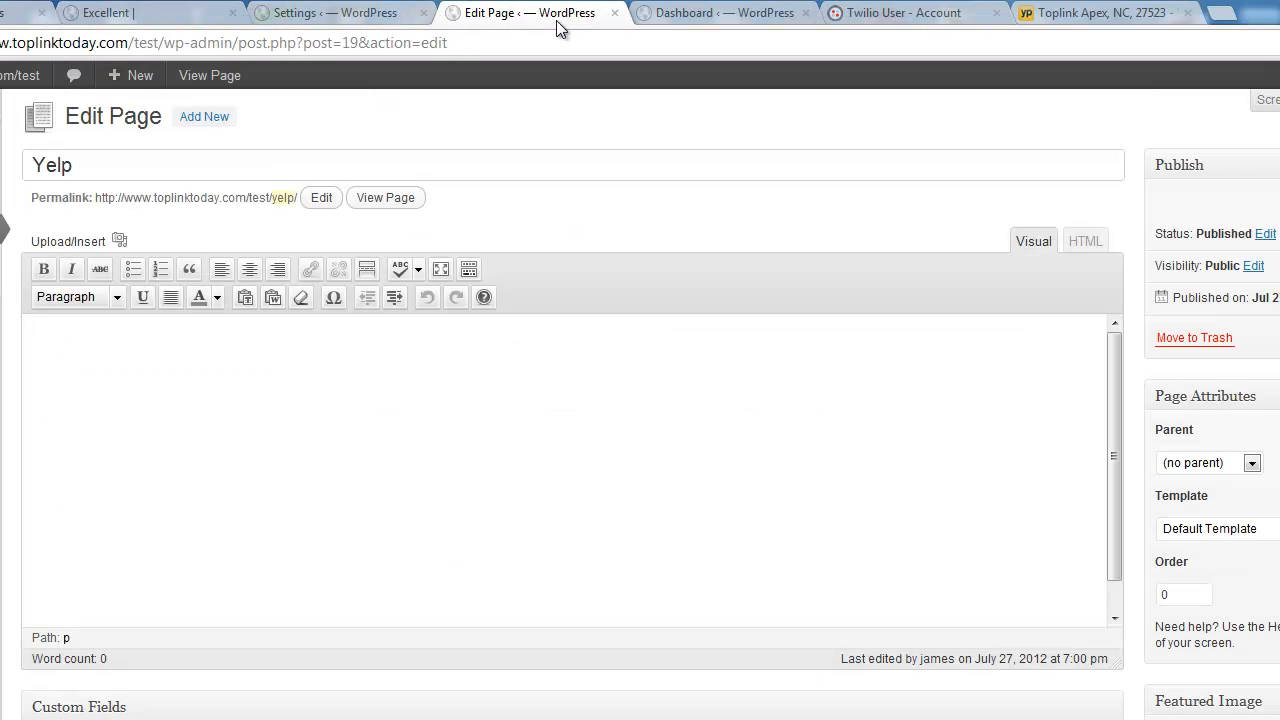
left_click(615, 14)
left_click(615, 14)
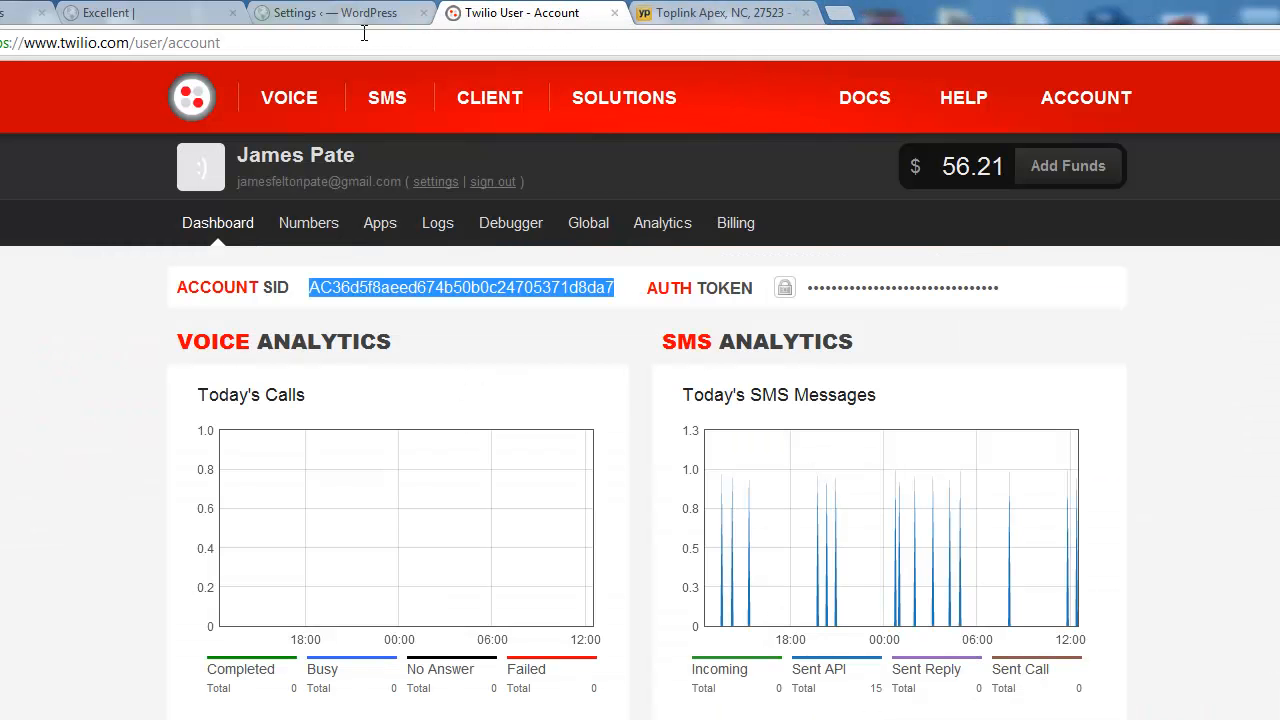
left_click(355, 20)
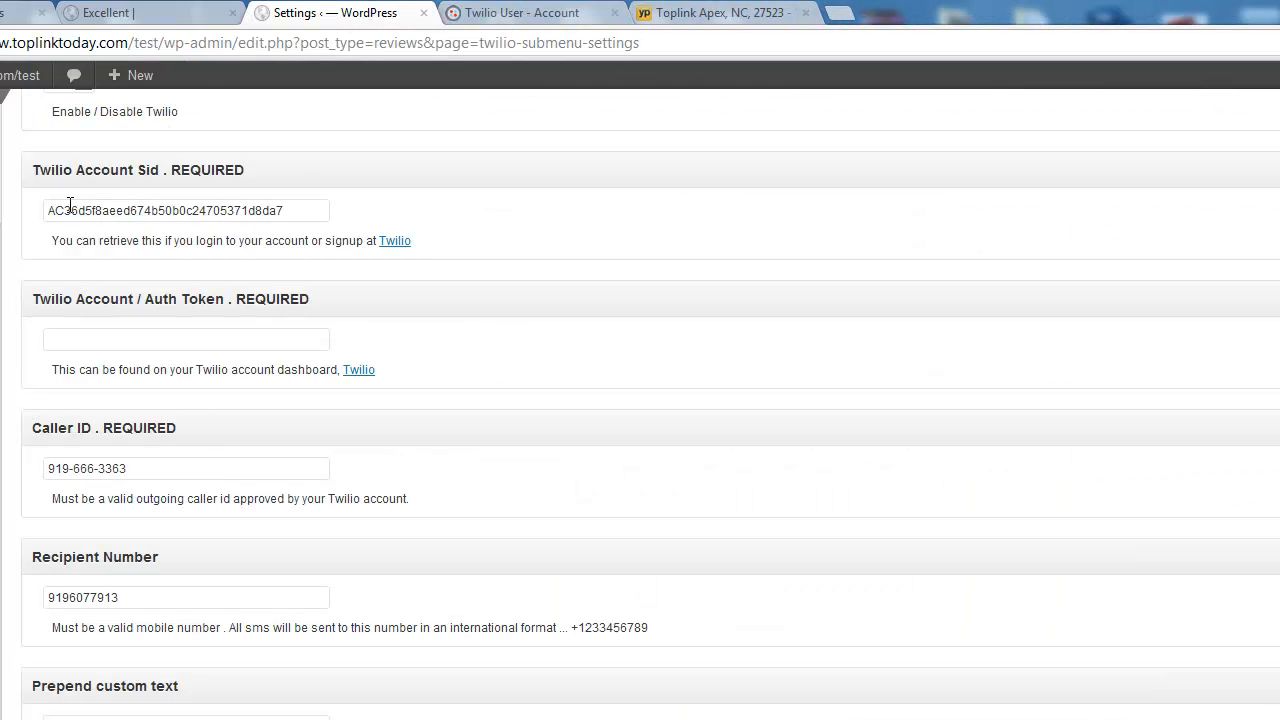
Examine the Twilio Account Sid and Auth Token fields in the Reviews settings.
left_click_drag(64, 210, 391, 210)
left_click(137, 342)
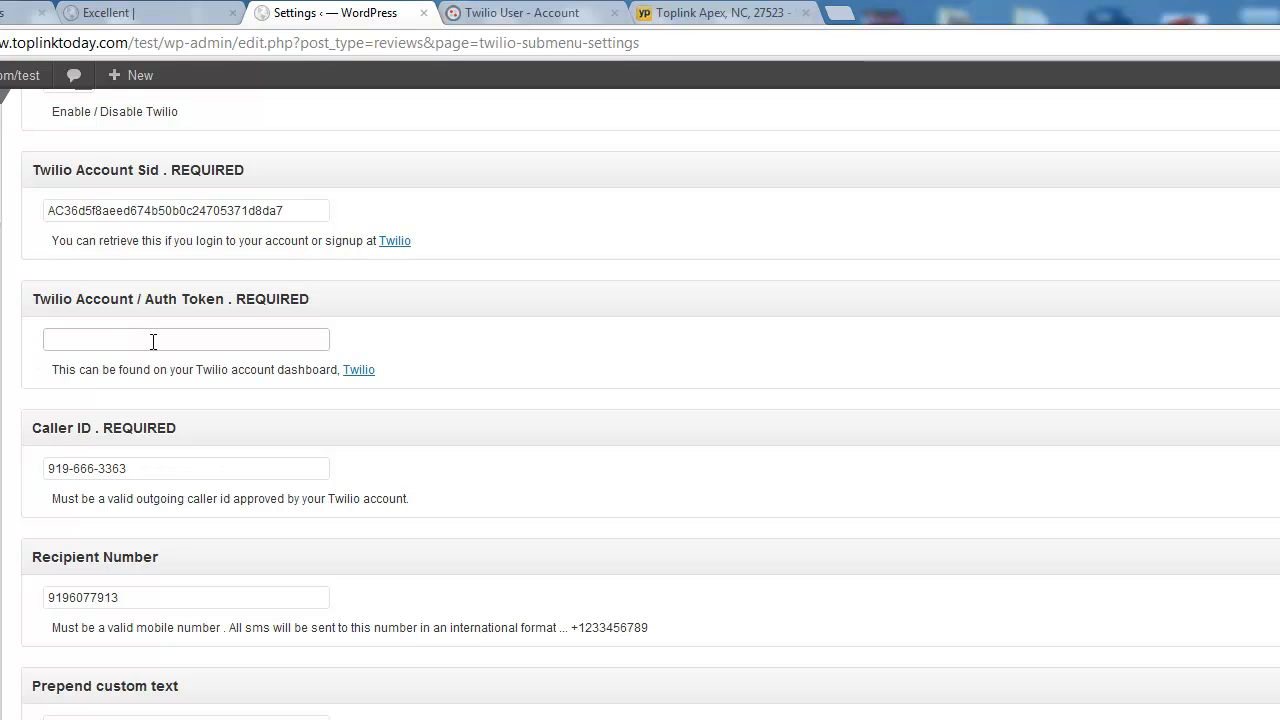
left_click(298, 210)
left_click_drag(299, 211, 257, 211)
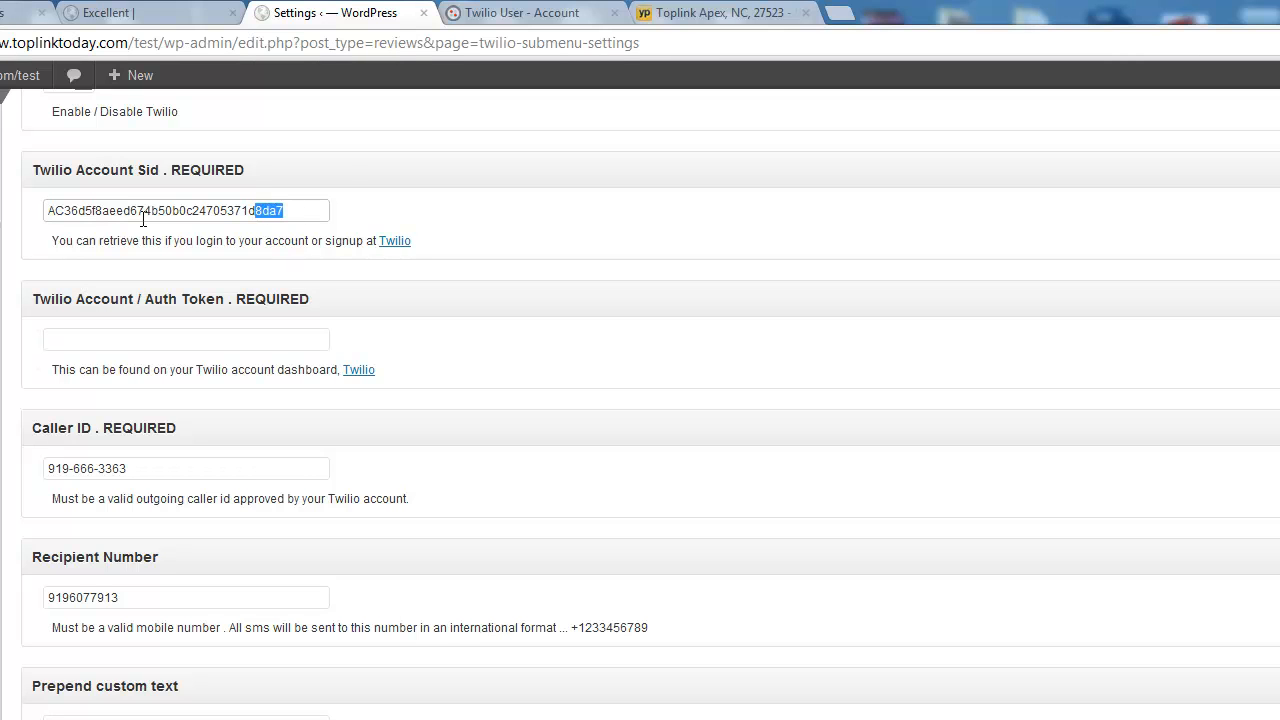
left_click(52, 212)
scroll(99, 352, "down", 1)
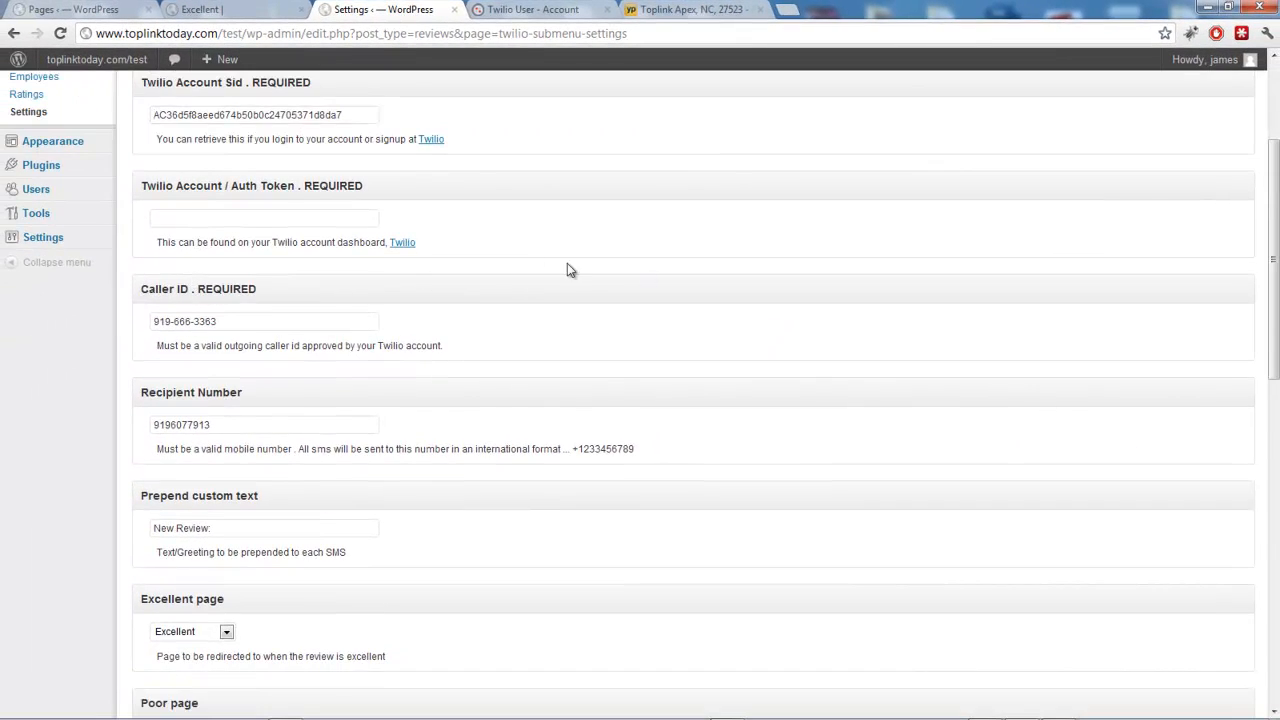
Look up the Raleigh, NC number in the Twilio account's numbers for the Caller ID field, and return to the Reviews settings.
scroll(603, 270, "down", 1)
left_click_drag(238, 267, 135, 269)
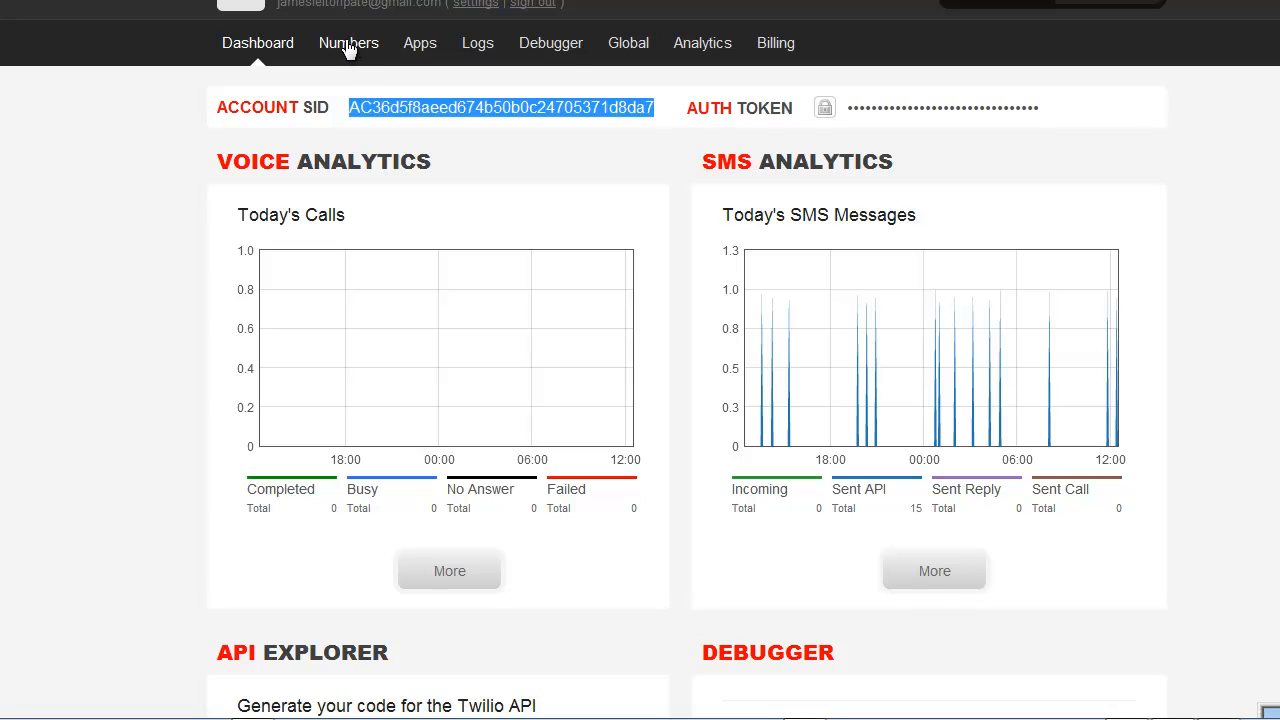
left_click(349, 45)
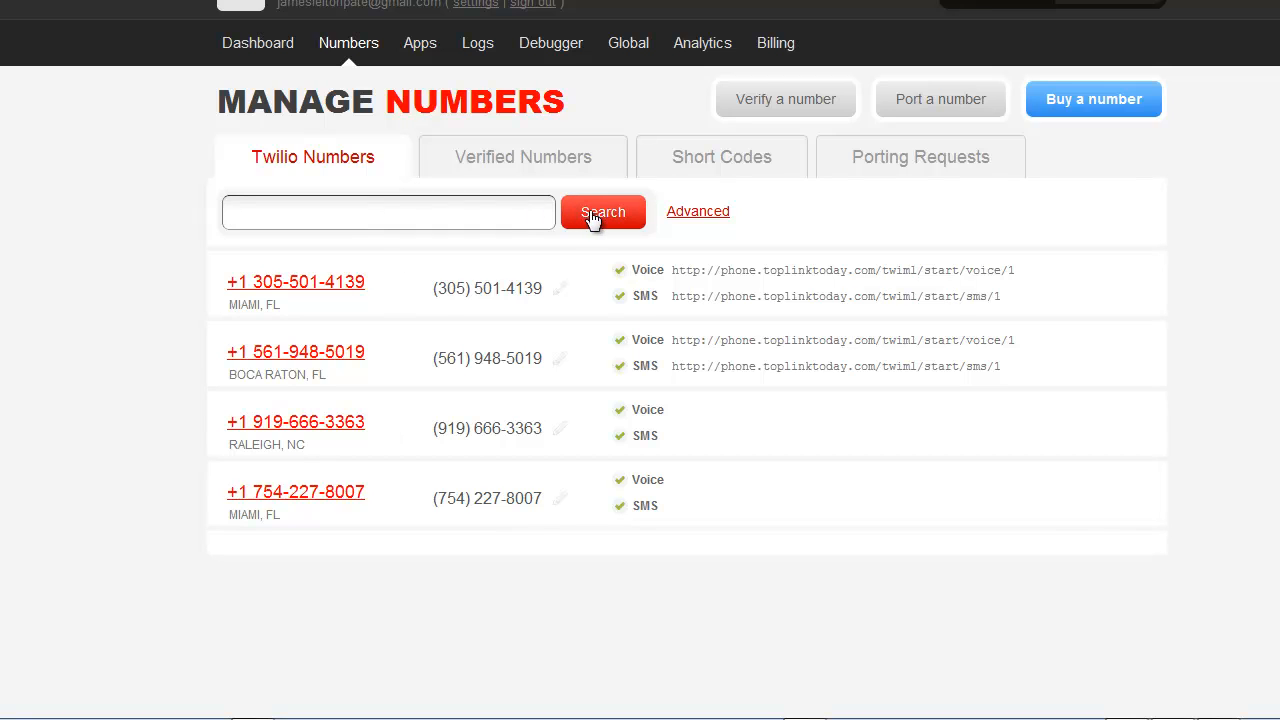
left_click_drag(373, 430, 251, 421)
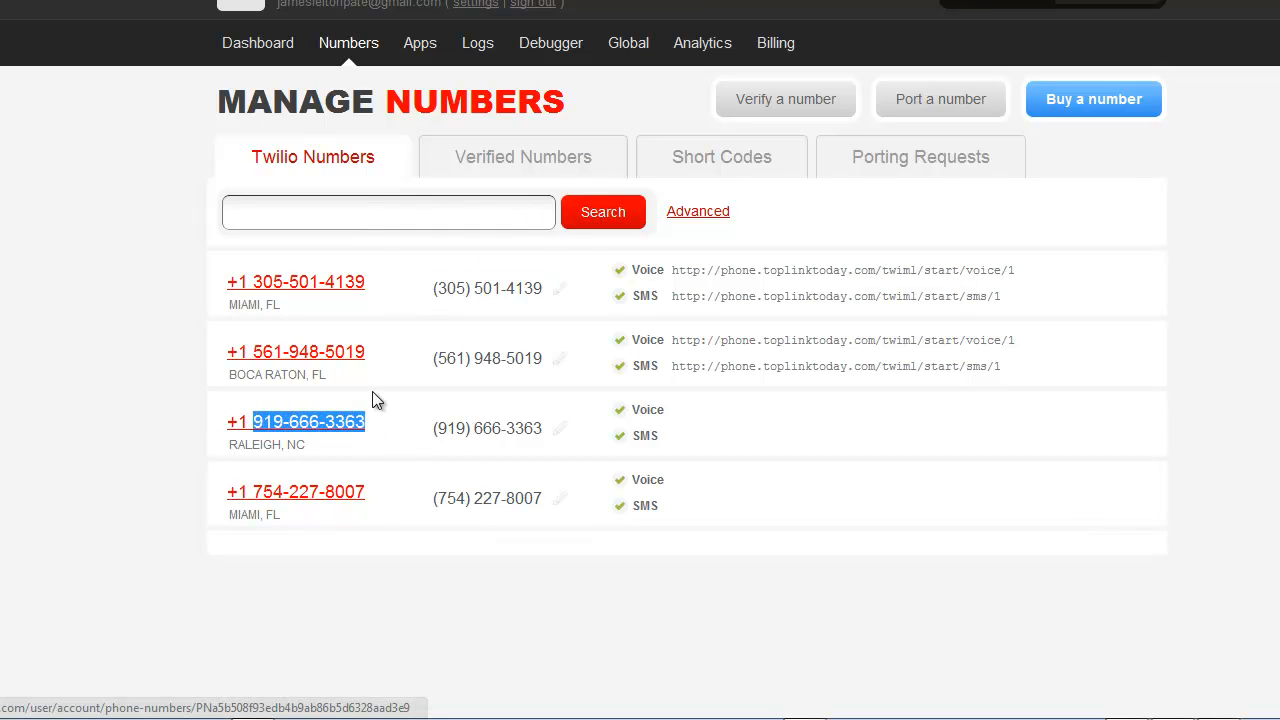
left_click(398, 6)
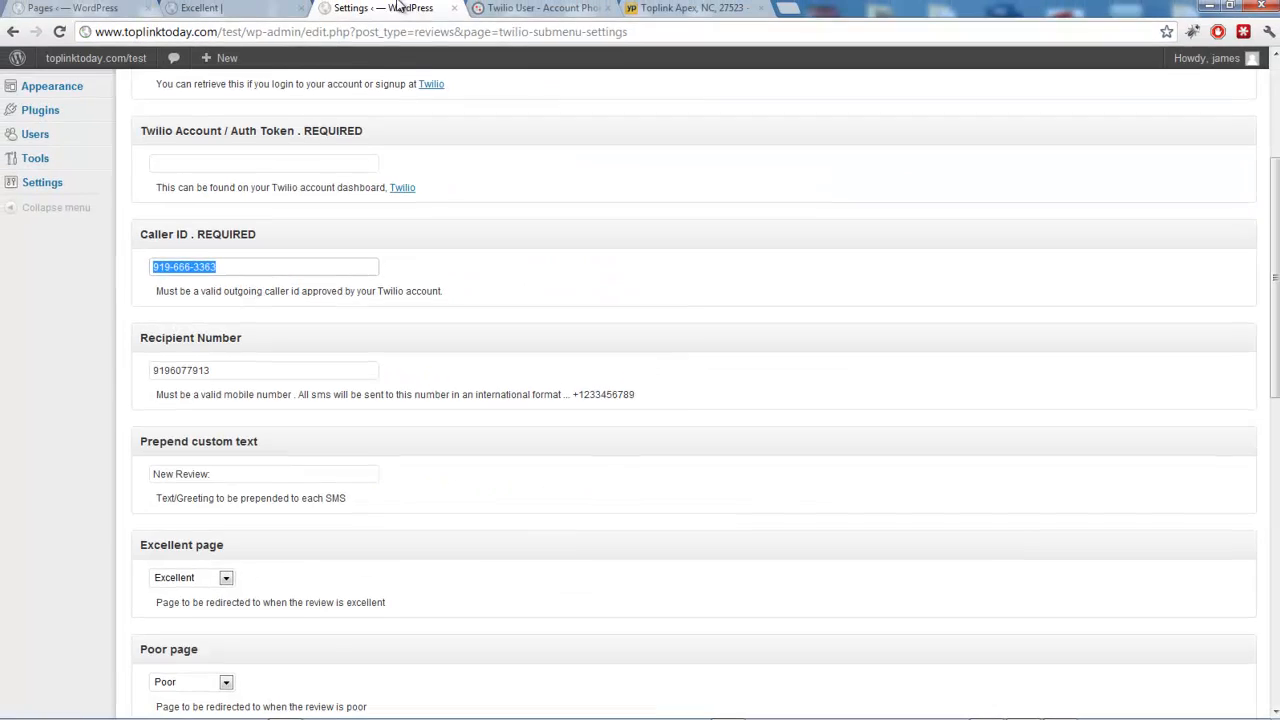
Examine the Caller ID and Recipient Number fields in the Reviews settings.
scroll(303, 335, "down", 2)
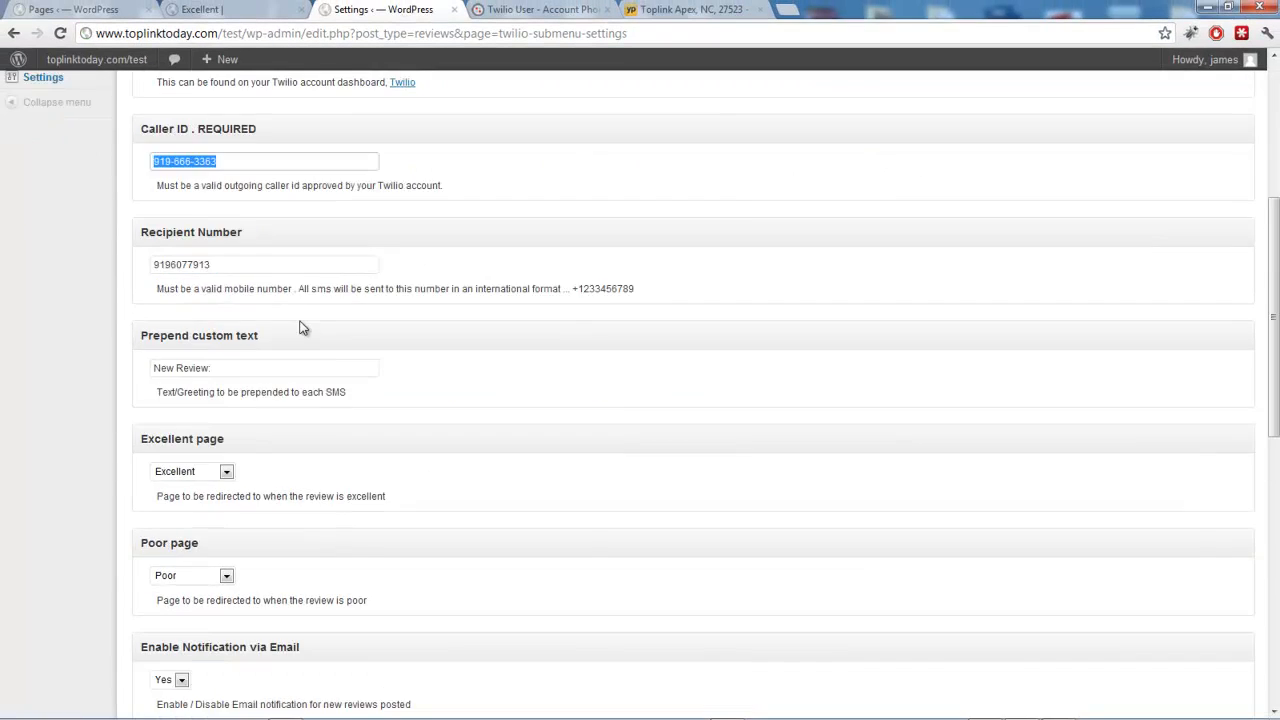
scroll(300, 323, "up", 1)
scroll(302, 324, "up", 1)
left_click_drag(231, 213, 129, 210)
left_click(129, 210)
left_click_drag(232, 319, 163, 324)
left_click(227, 315)
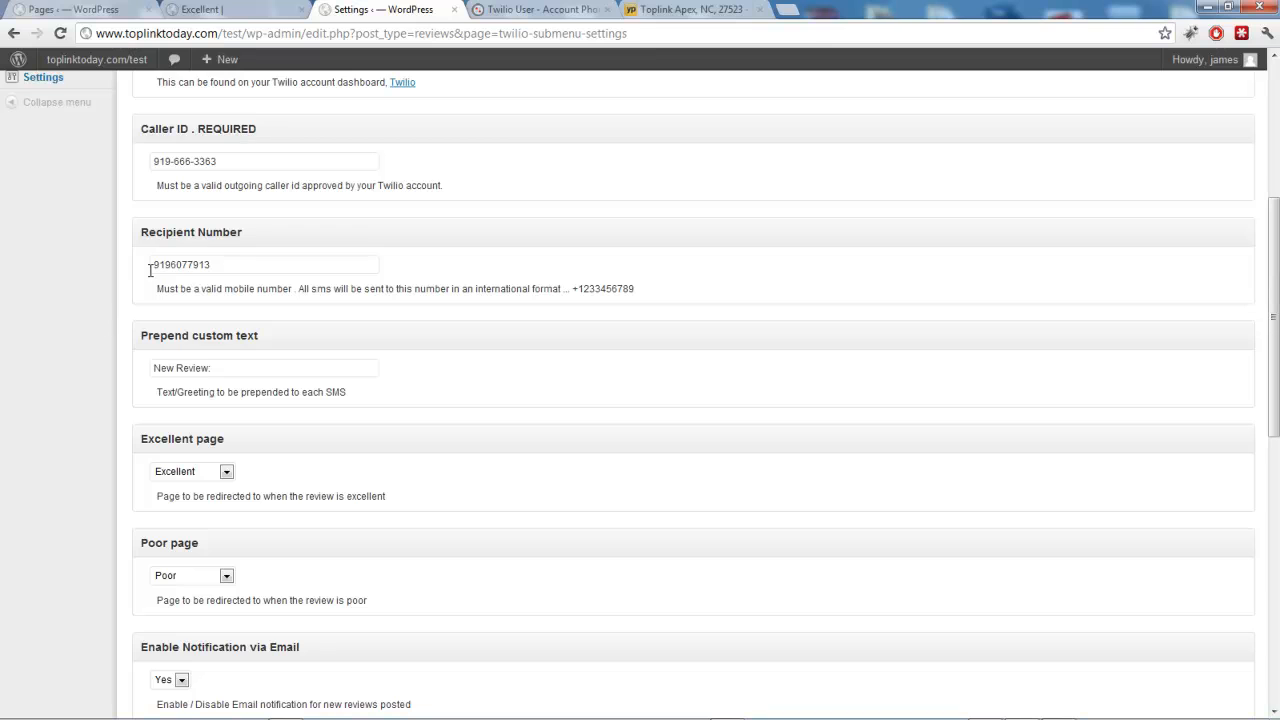
Examine the Prepend custom text field that holds the greeting for each SMS, leaving its text as is.
scroll(100, 298, "down", 1)
scroll(102, 300, "down", 2)
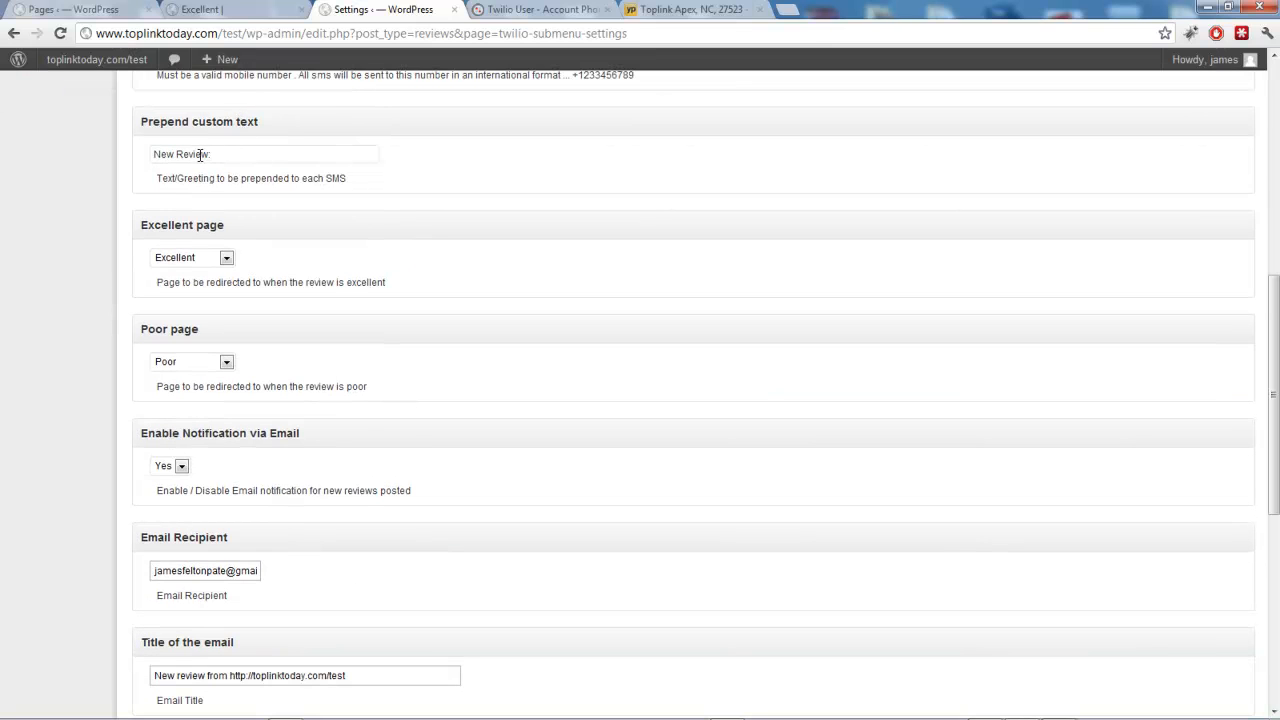
left_click_drag(215, 154, 182, 154)
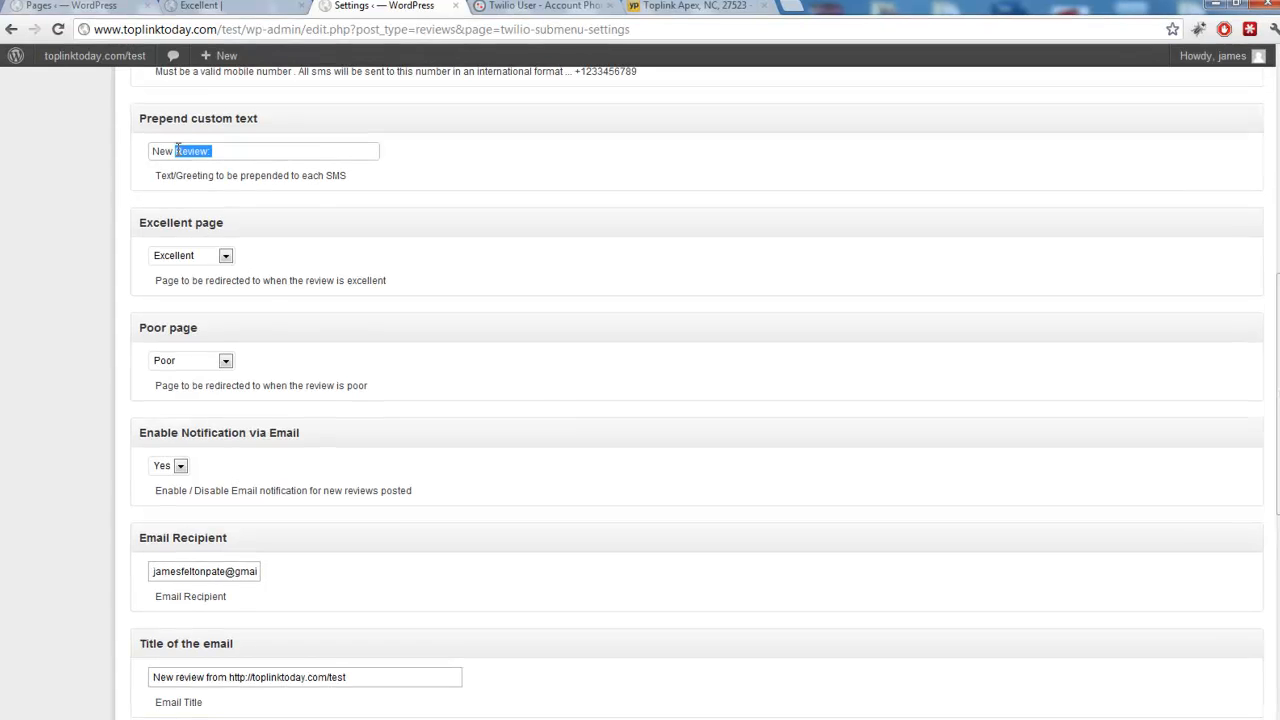
left_click(268, 153)
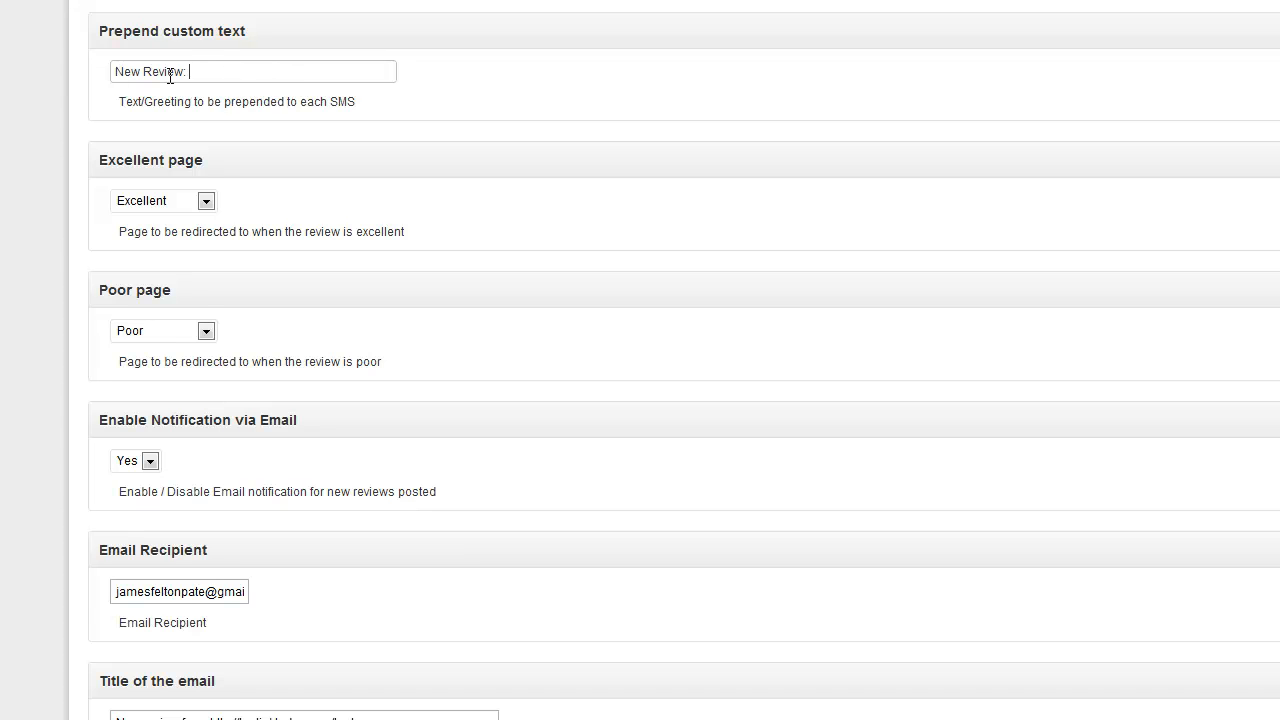
mouse_move(243, 75)
left_mouse_down()
mouse_move(61, 72)
mouse_move(258, 74)
left_mouse_up()
left_click(556, 97)
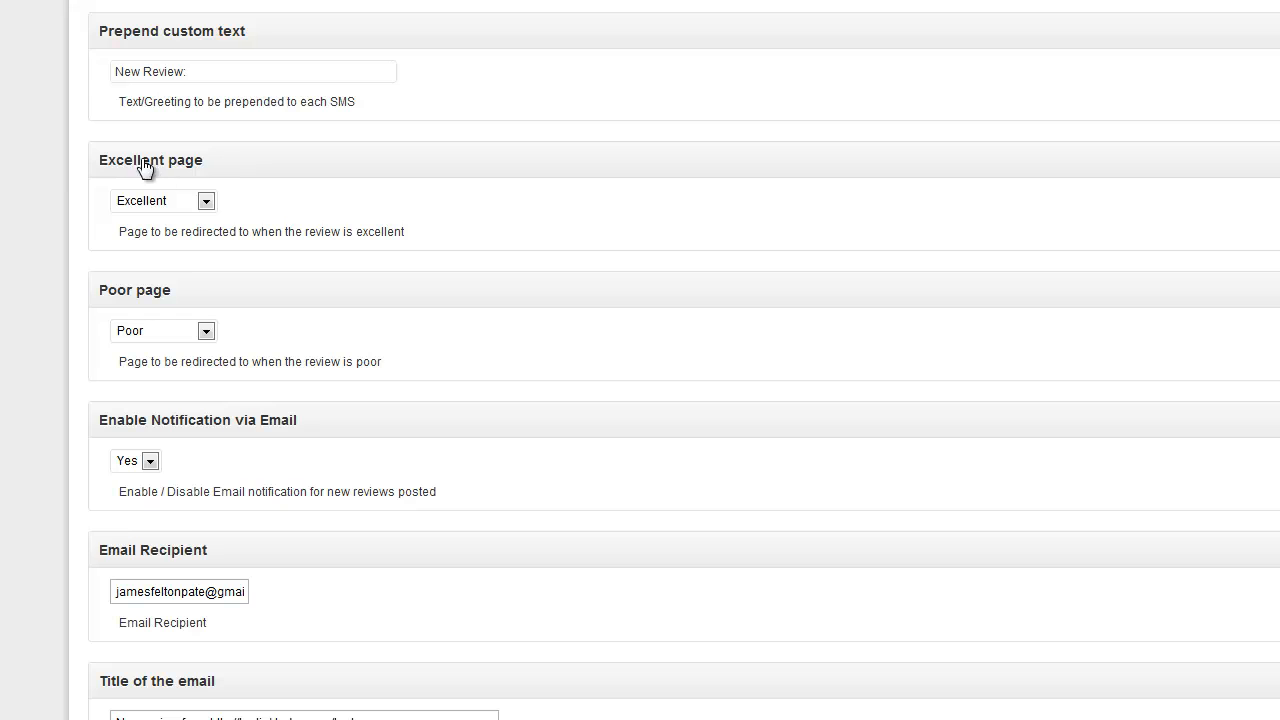
Choose Excellent as the redirect page for excellent reviews and Poor as the redirect page for poor reviews.
left_click(167, 200)
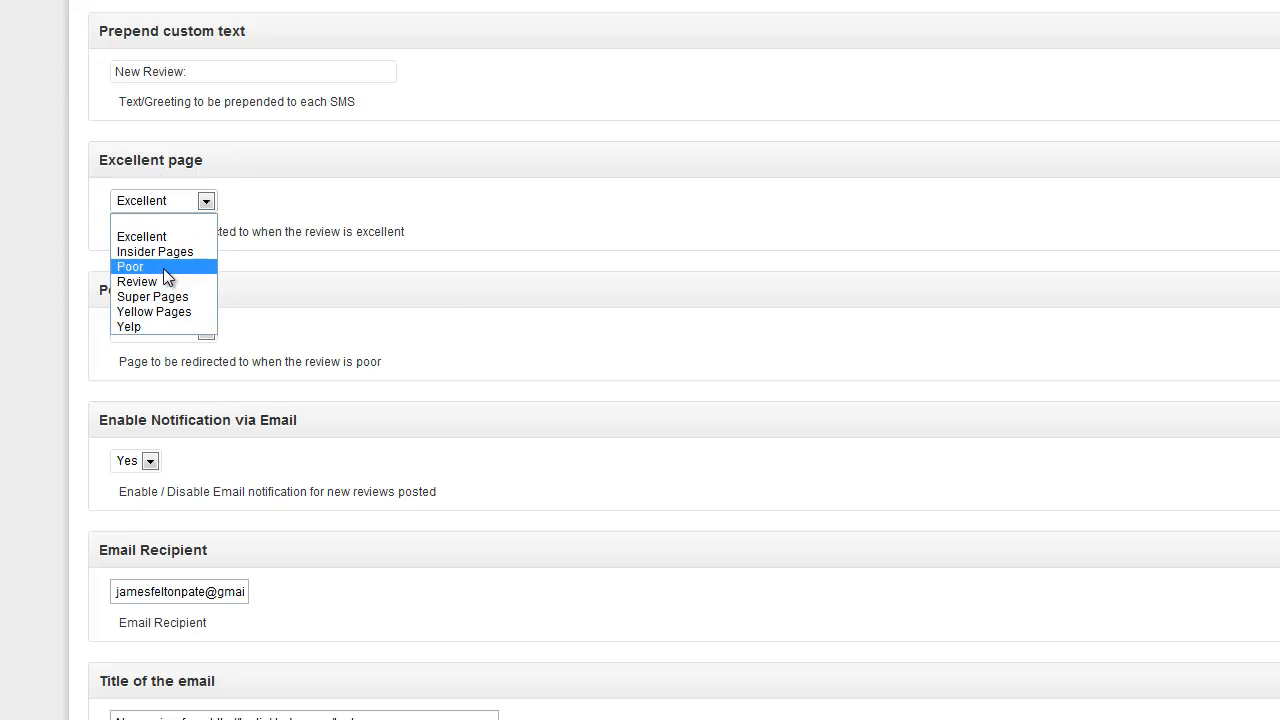
left_click(144, 240)
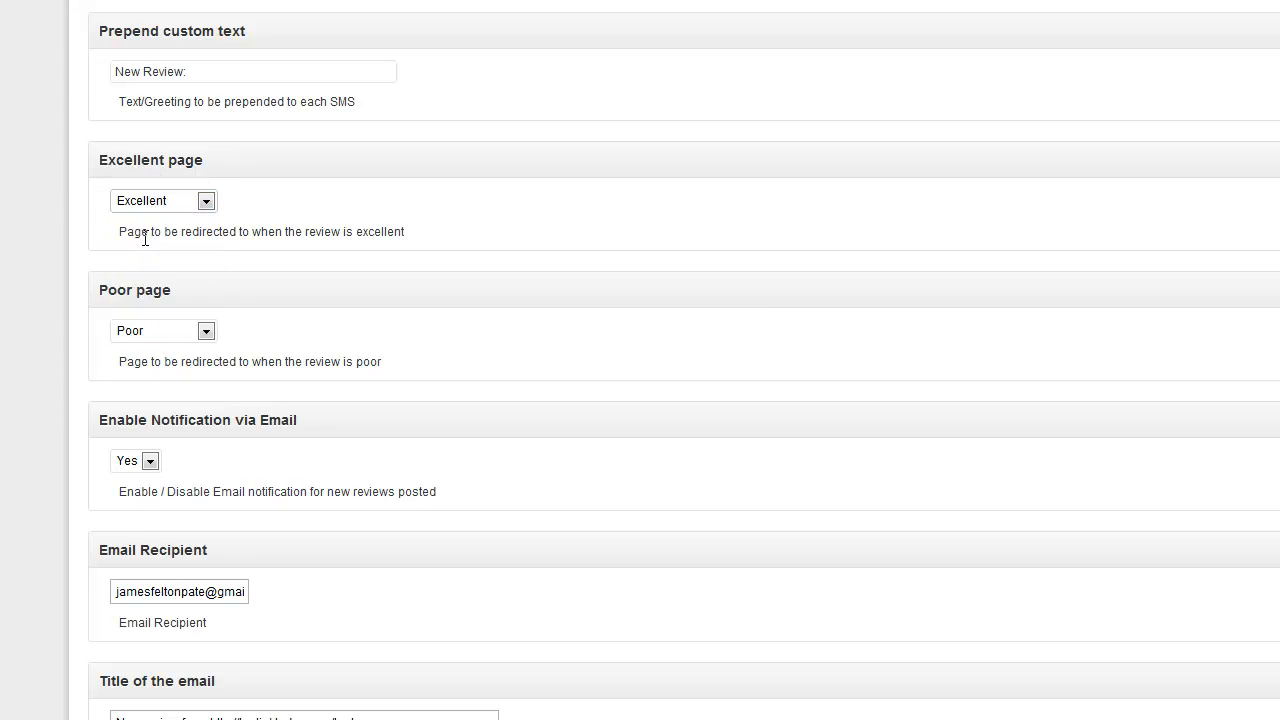
left_click(151, 331)
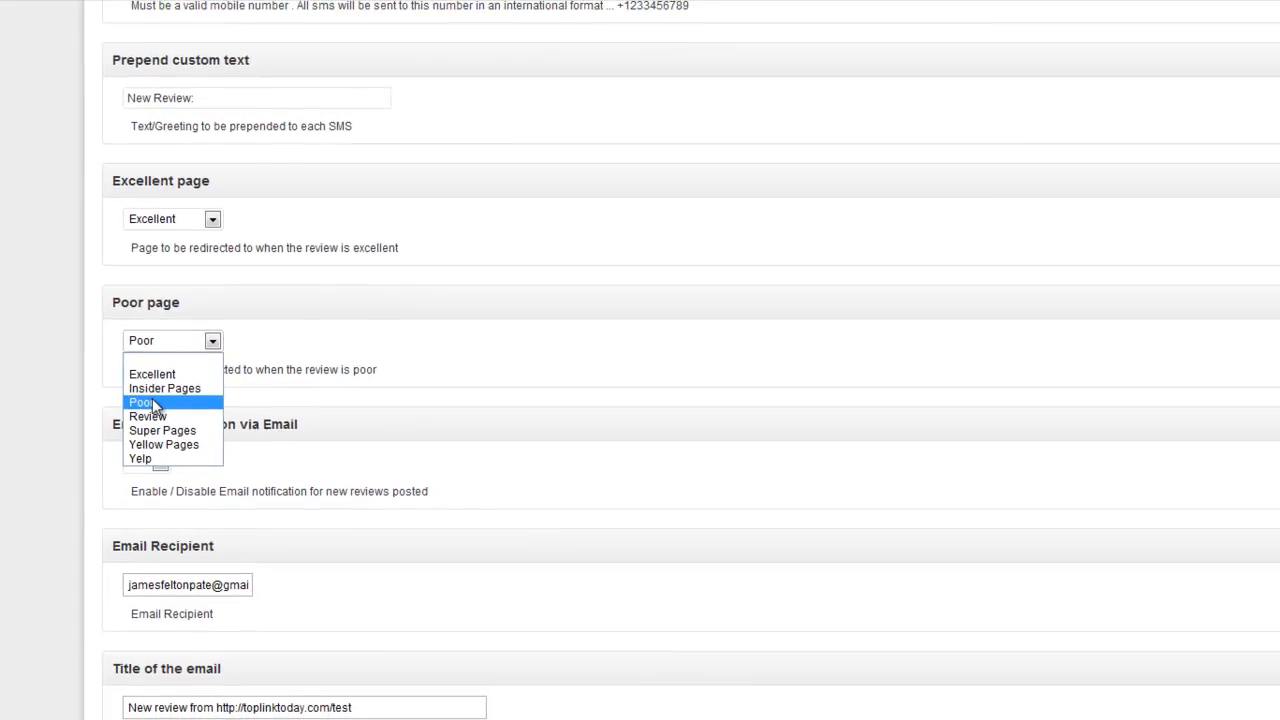
left_click(150, 402)
Examine the Enable Notification via Email choices and the Email Recipient field.
scroll(120, 290, "down", 3)
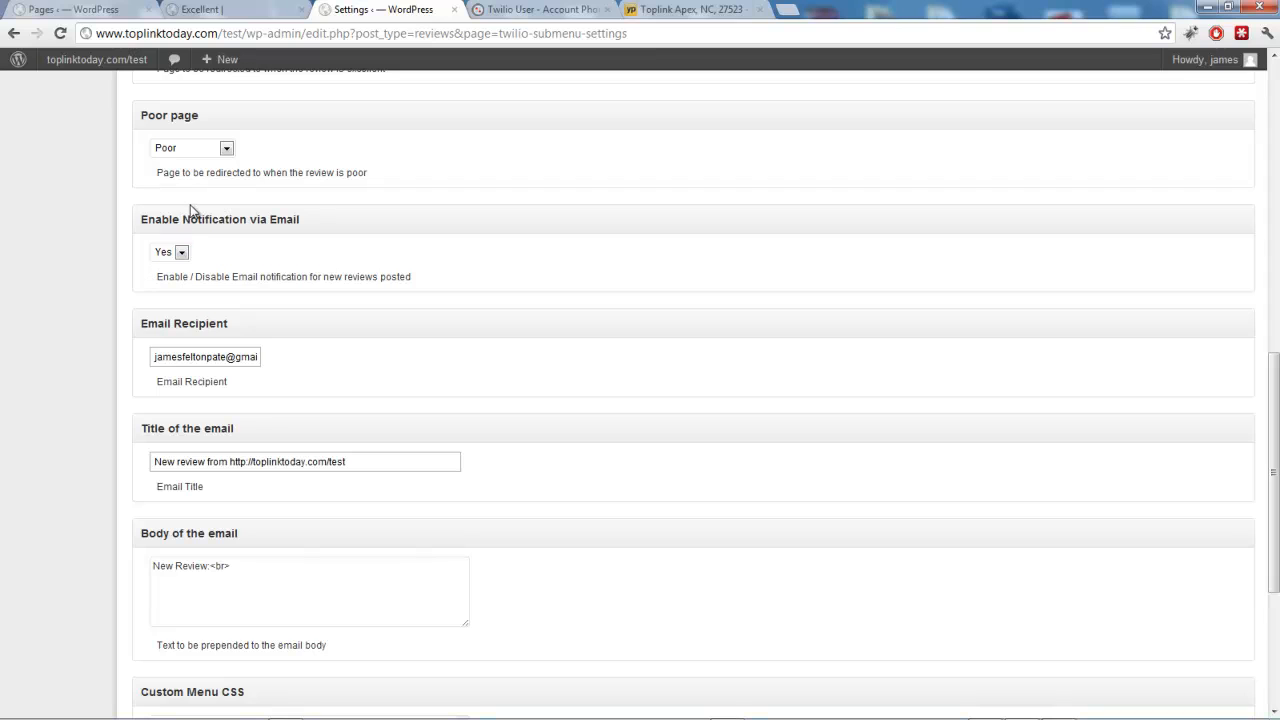
left_click(166, 258)
left_click(165, 280)
scroll(104, 291, "down", 1)
left_click_drag(158, 251, 309, 257)
left_click(200, 251)
scroll(113, 266, "down", 1)
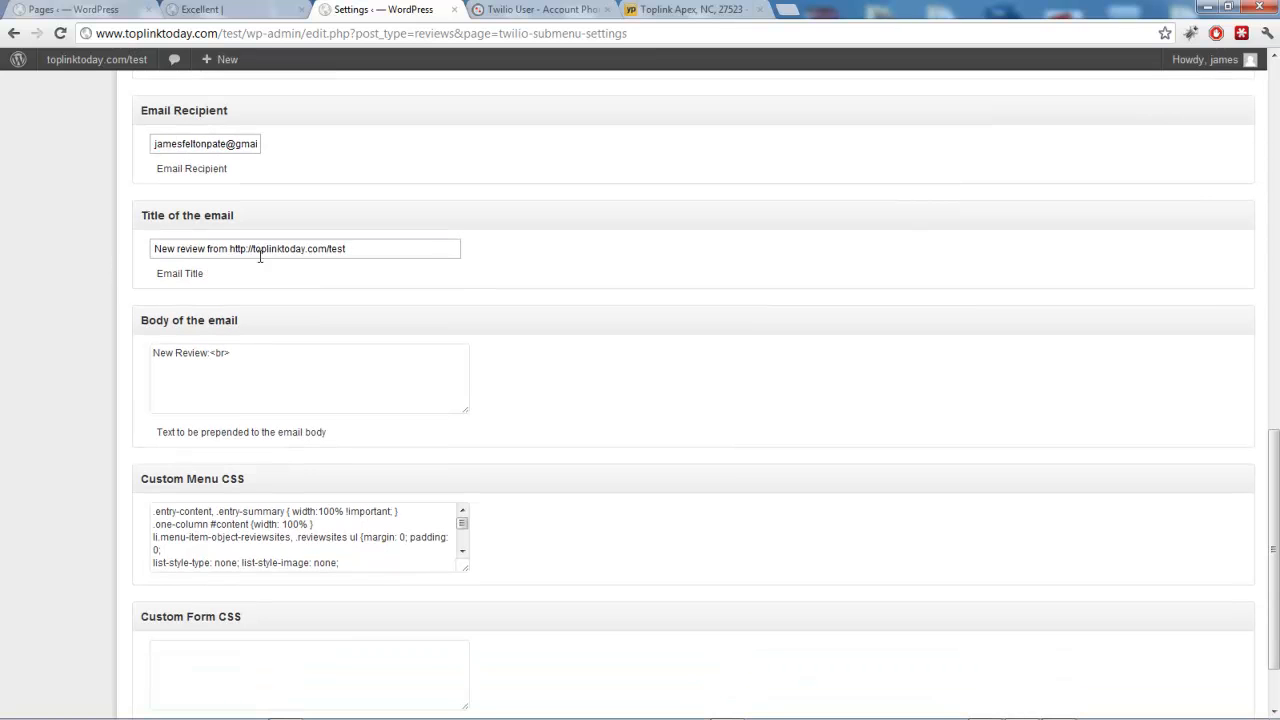
Examine the notification email's title field and the site address at the end of its text.
mouse_move(372, 248)
left_mouse_down()
mouse_move(177, 250)
mouse_move(360, 251)
left_mouse_up()
left_click_drag(156, 250, 242, 250)
left_click(246, 250)
left_click(238, 250)
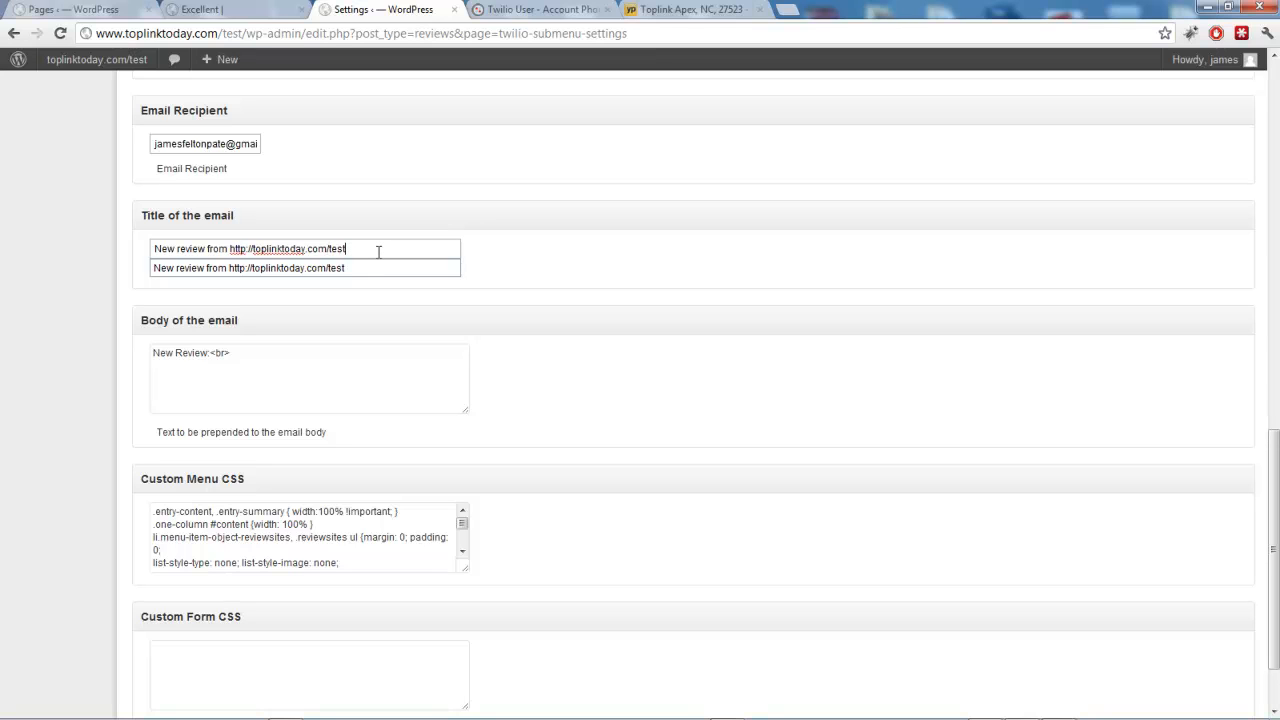
Examine the Body of the email field with the text prepended to each review notification.
scroll(123, 323, "down", 2)
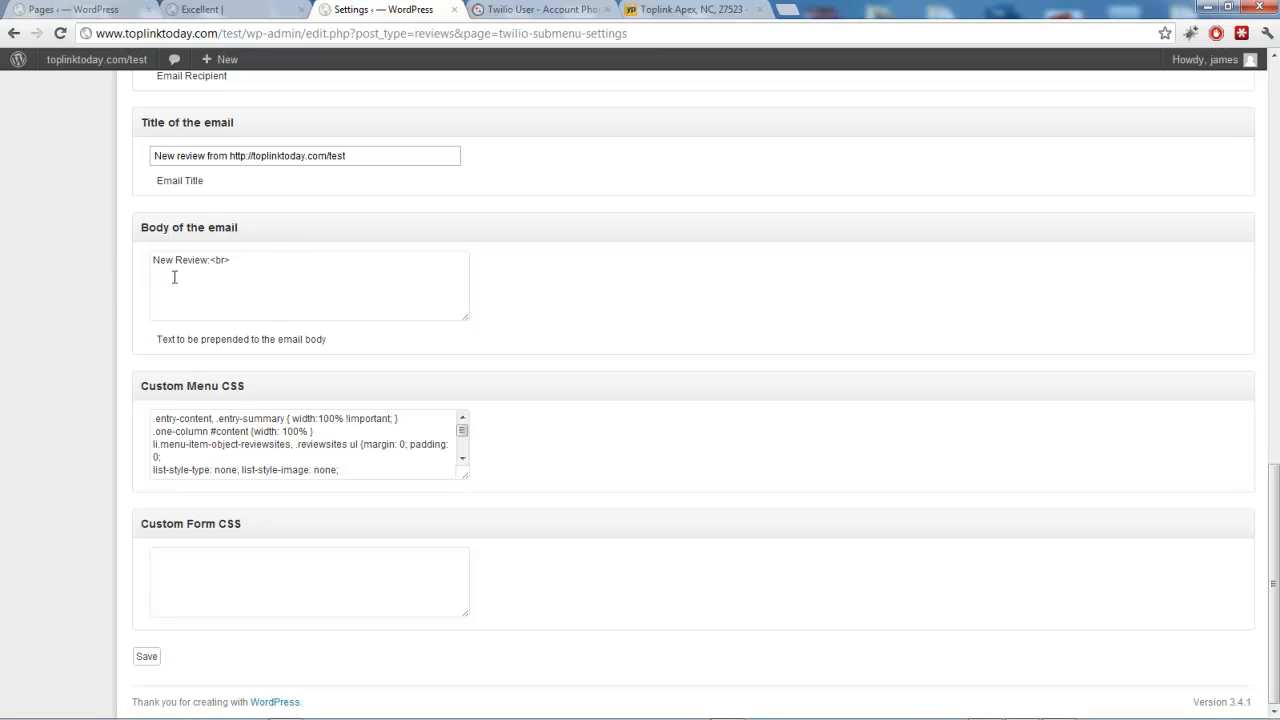
triple_click(234, 262)
left_click(320, 261)
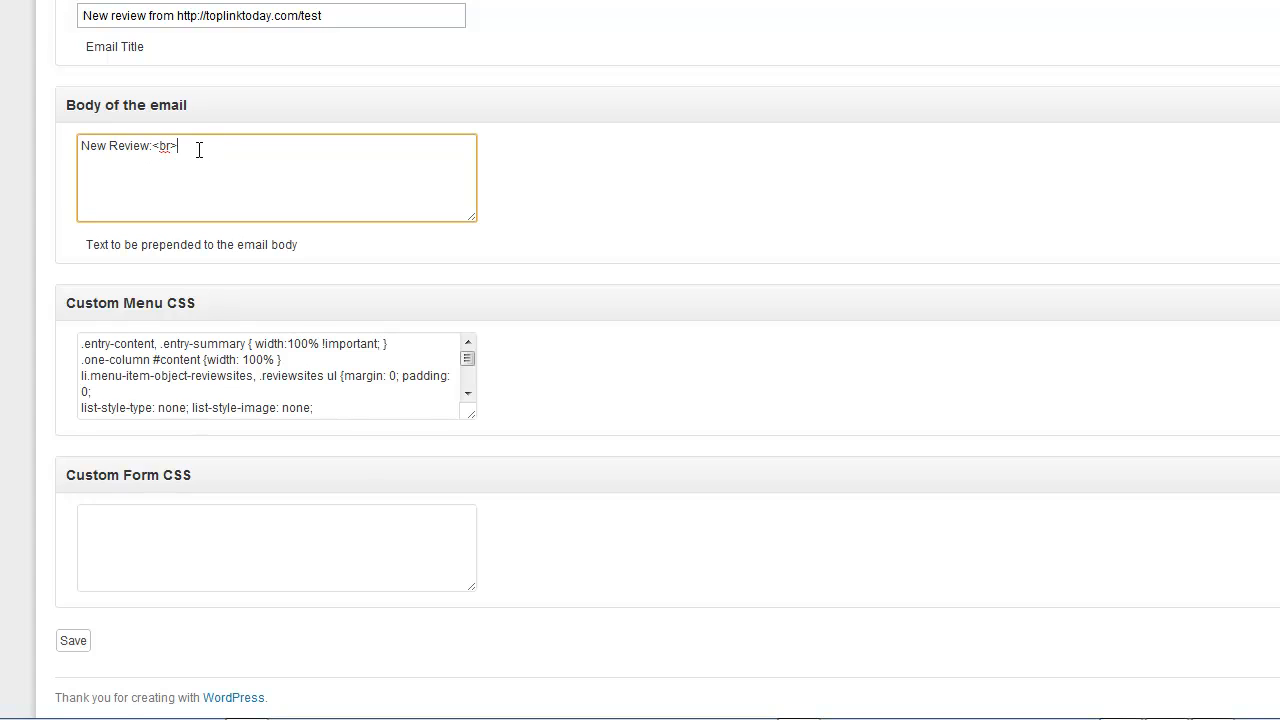
mouse_move(210, 146)
left_mouse_down()
mouse_move(83, 147)
mouse_move(229, 143)
left_mouse_up()
left_click(83, 147)
left_click(229, 143)
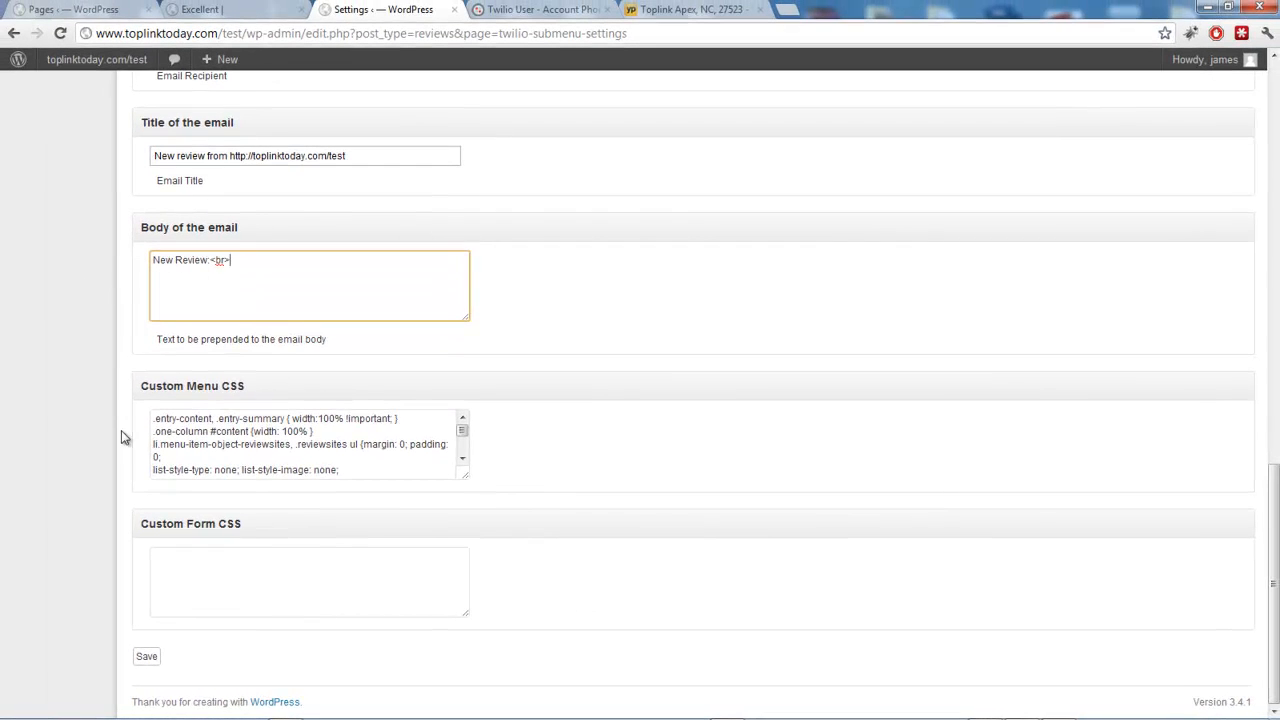
left_click(86, 304)
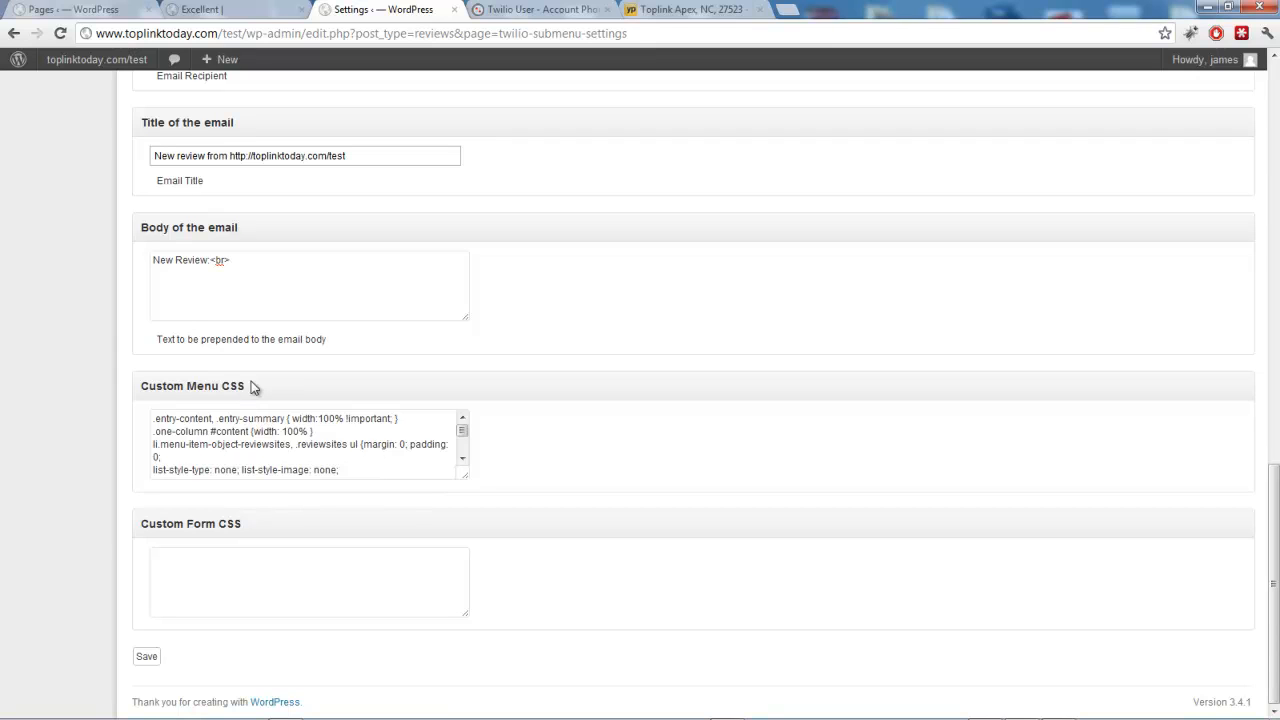
Examine the Custom Menu CSS rules and the Custom Form CSS field without editing them.
left_click(293, 580)
left_click(227, 449)
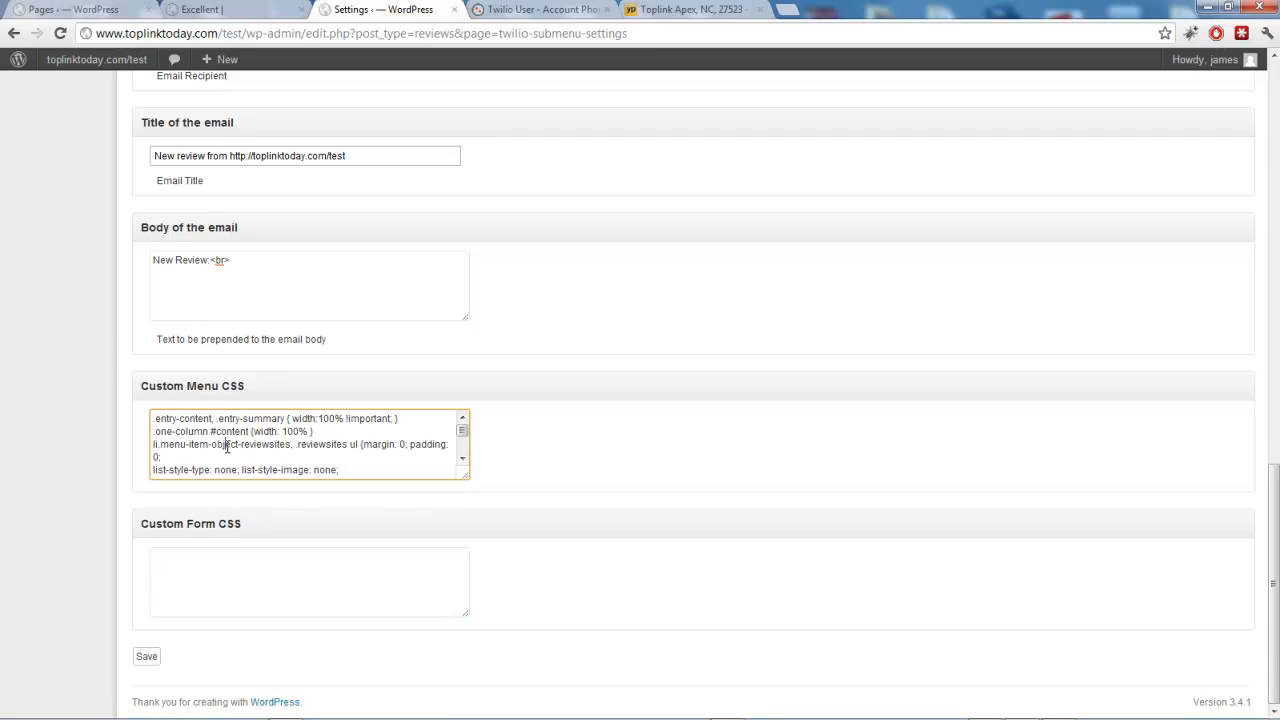
left_click_drag(325, 462, 321, 419)
left_click(321, 419)
scroll(316, 438, "down", 3)
scroll(316, 438, "up", 8)
scroll(329, 329, "down", 6)
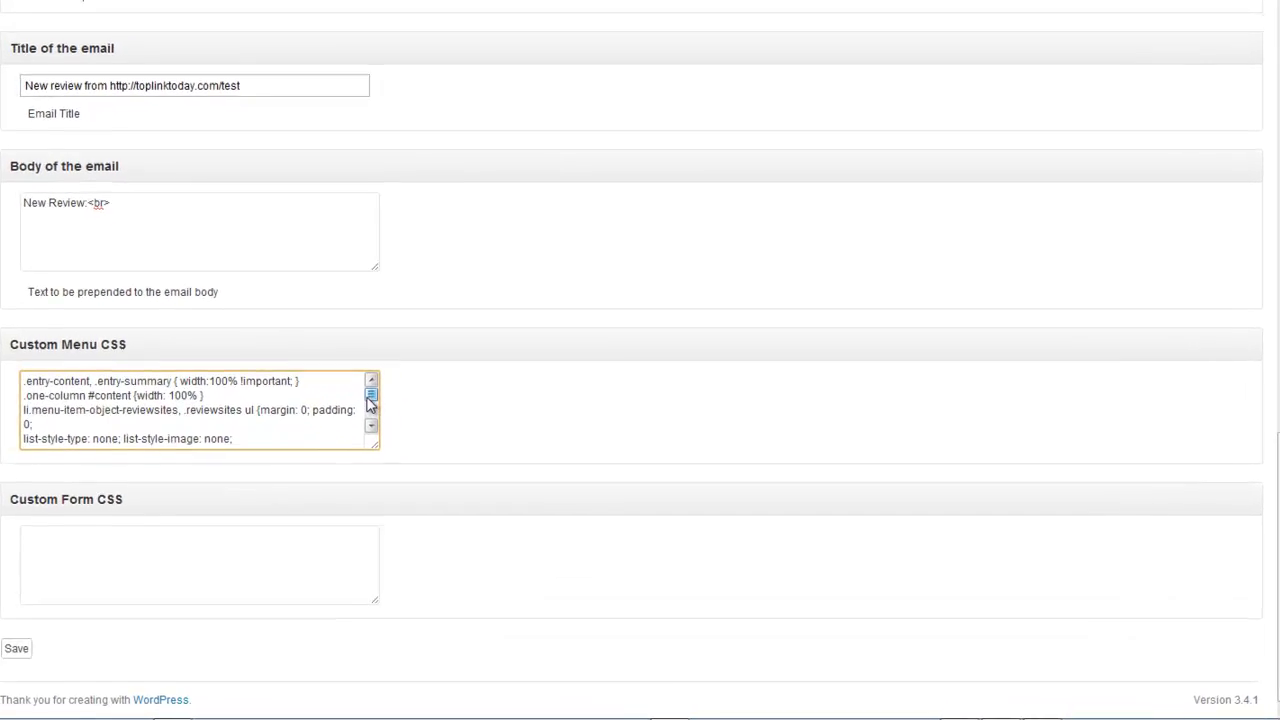
mouse_move(369, 399)
left_mouse_down()
mouse_move(369, 423)
mouse_move(371, 391)
left_mouse_up()
left_click(192, 421)
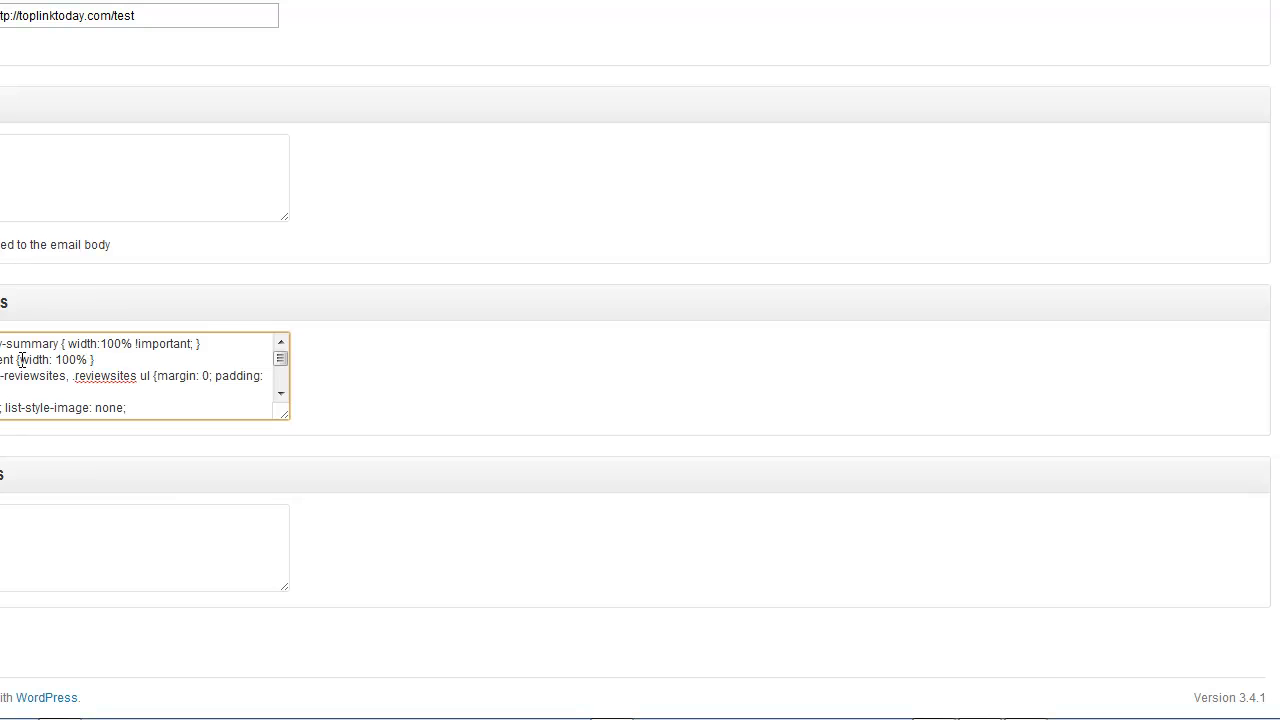
left_click(44, 572)
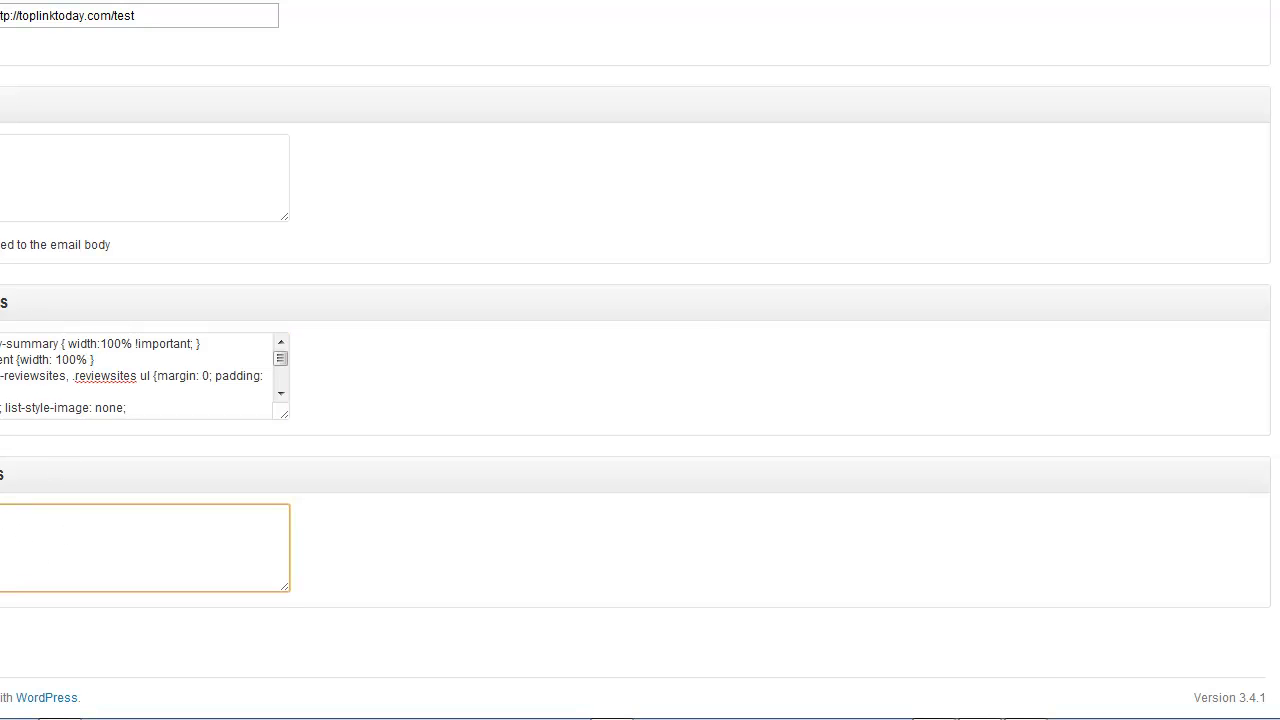
Save the Reviews settings.
scroll(68, 349, "up", 5)
scroll(68, 349, "down", 5)
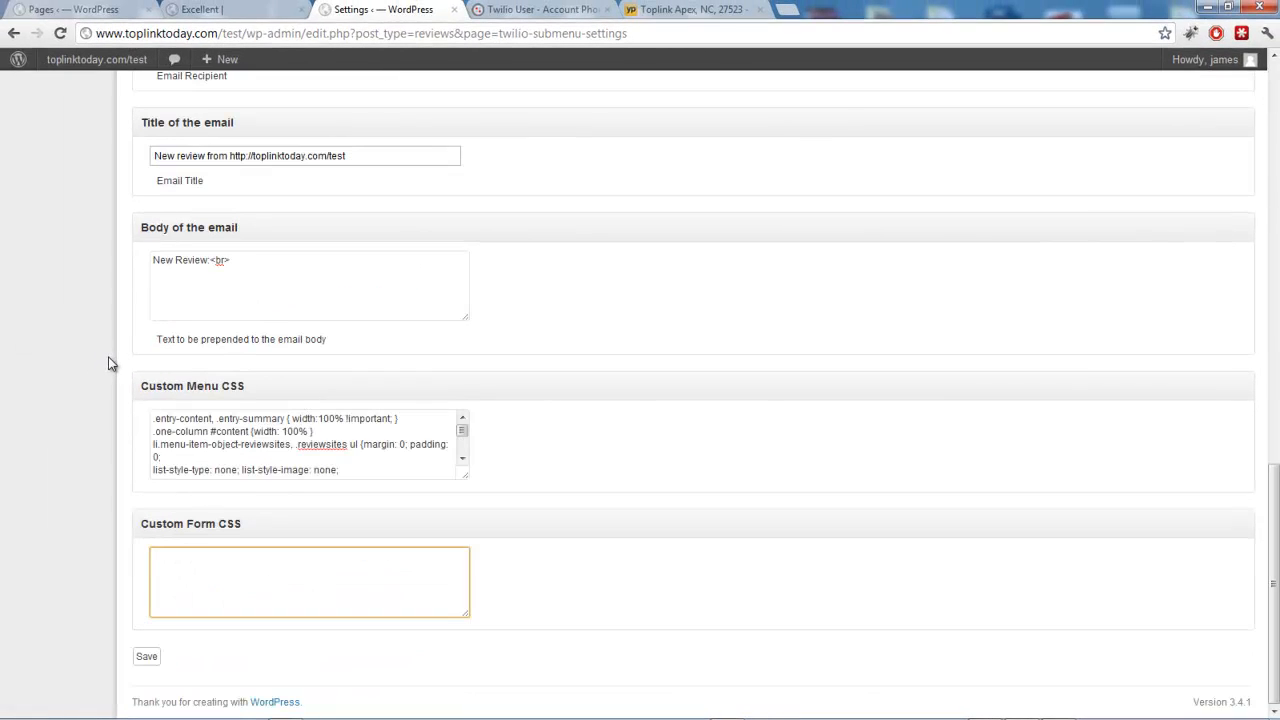
left_click(146, 655)
Create a custom navigation menu named "review" in the site's Appearance settings.
mouse_move(114, 406)
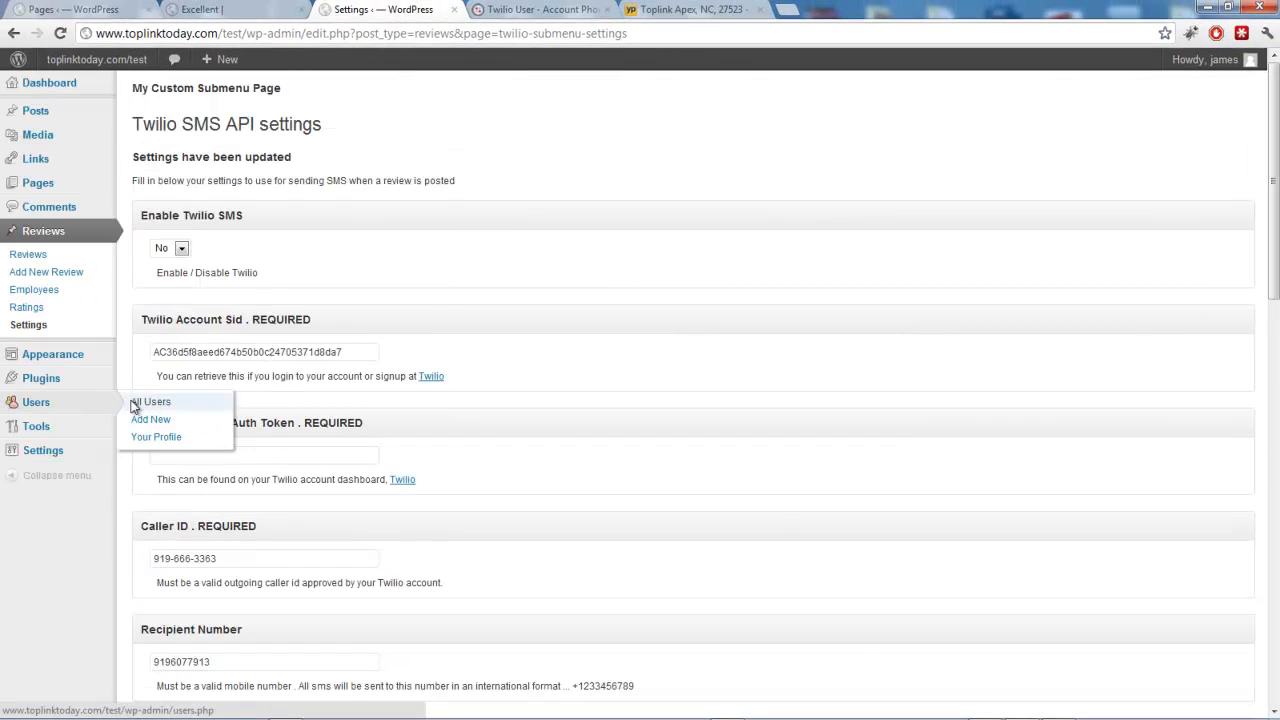
mouse_move(40, 366)
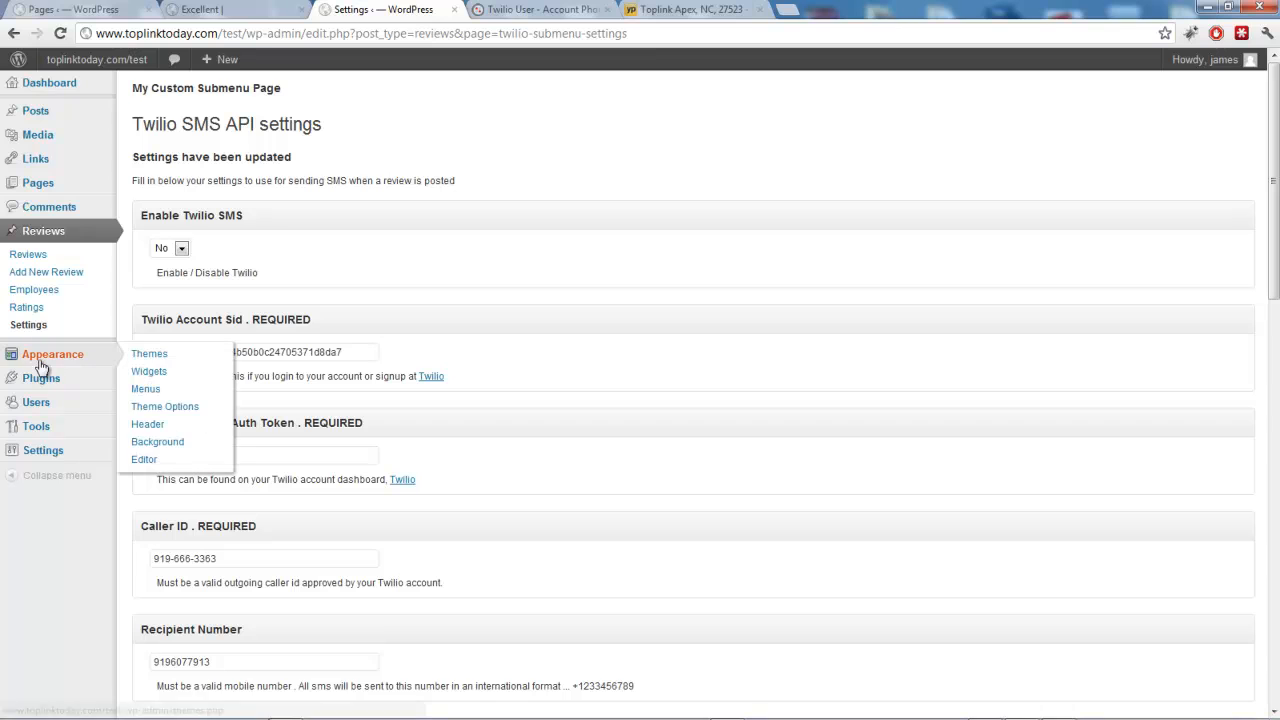
left_click(150, 394)
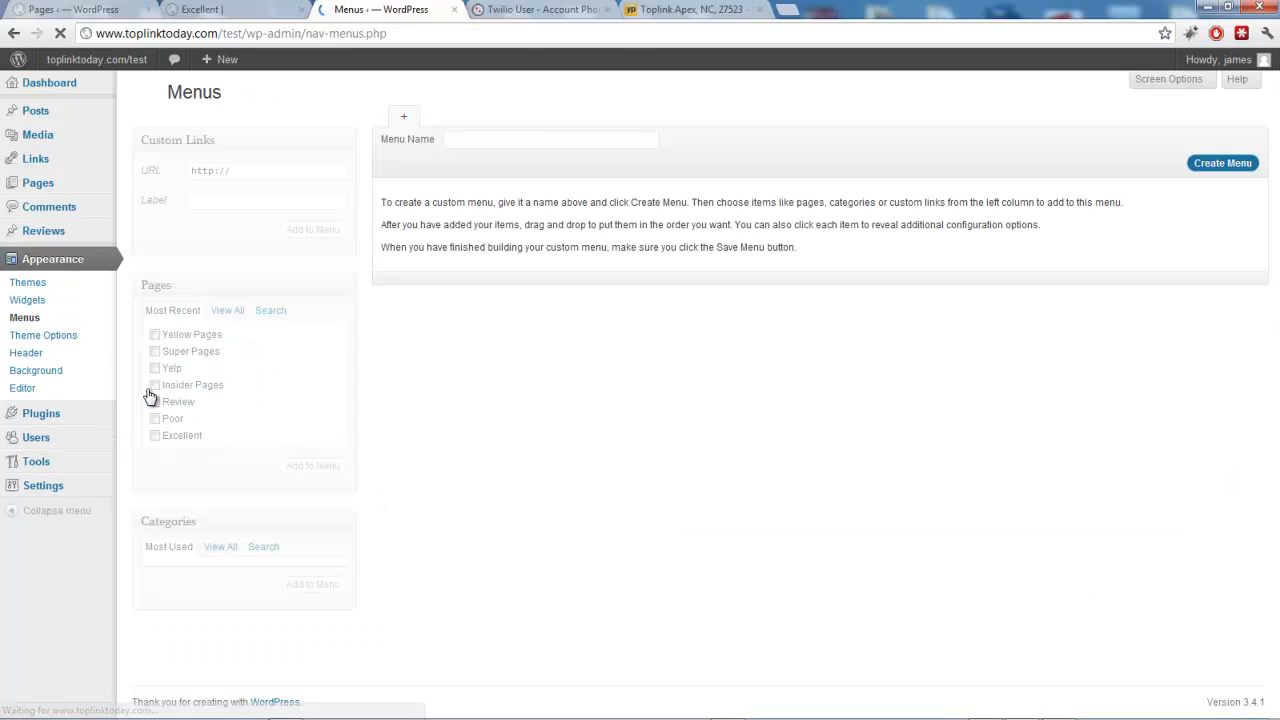
left_click(489, 138)
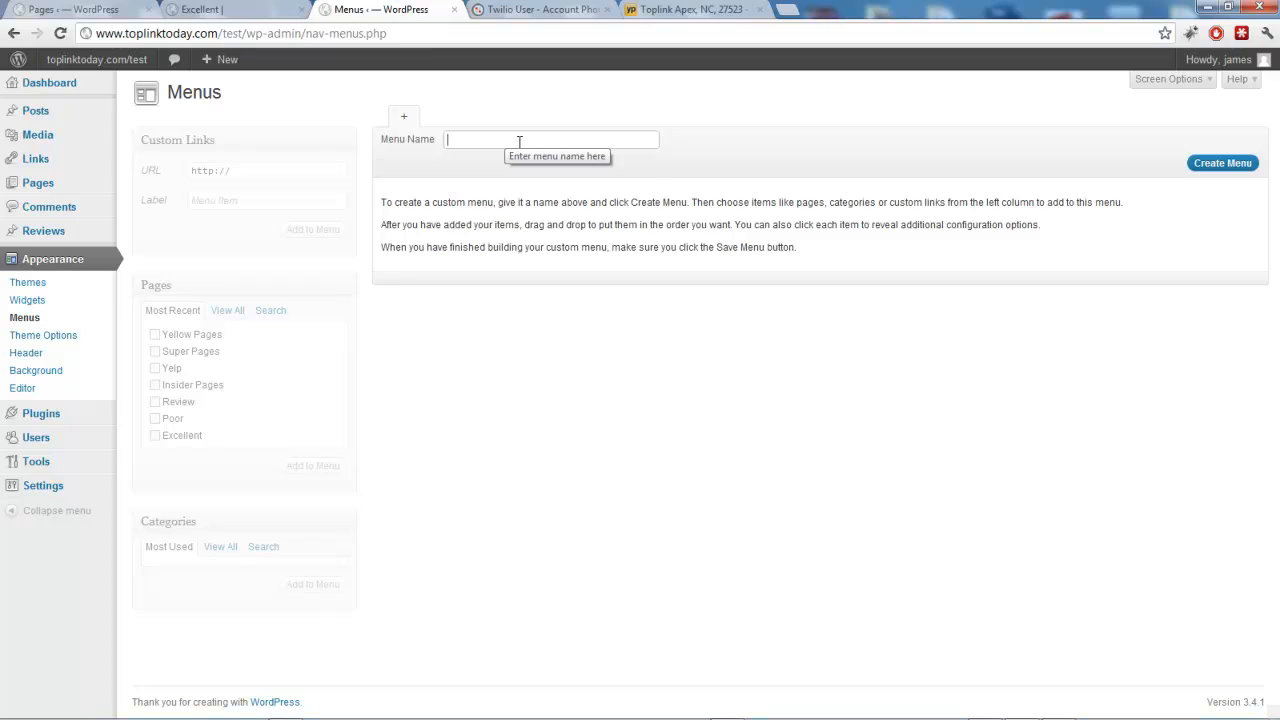
type("reviewsite")
left_click_drag(538, 138, 473, 141)
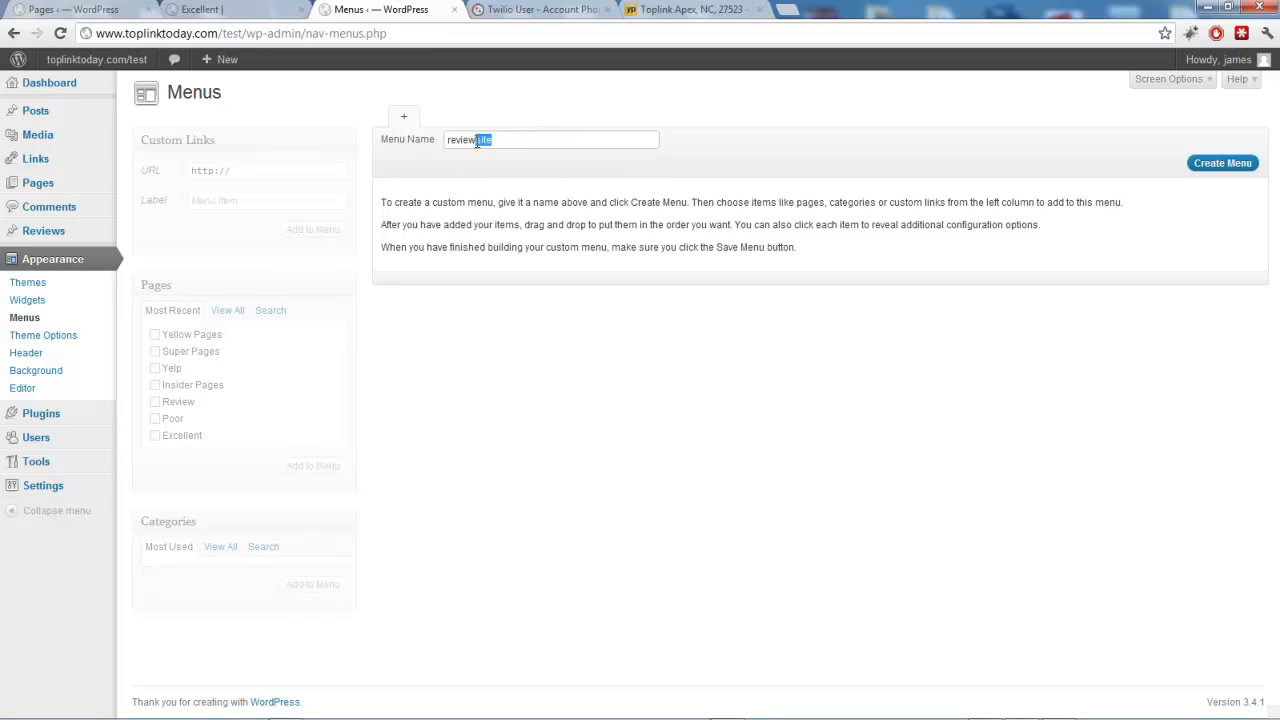
key("BackSpace")
left_click(1212, 163)
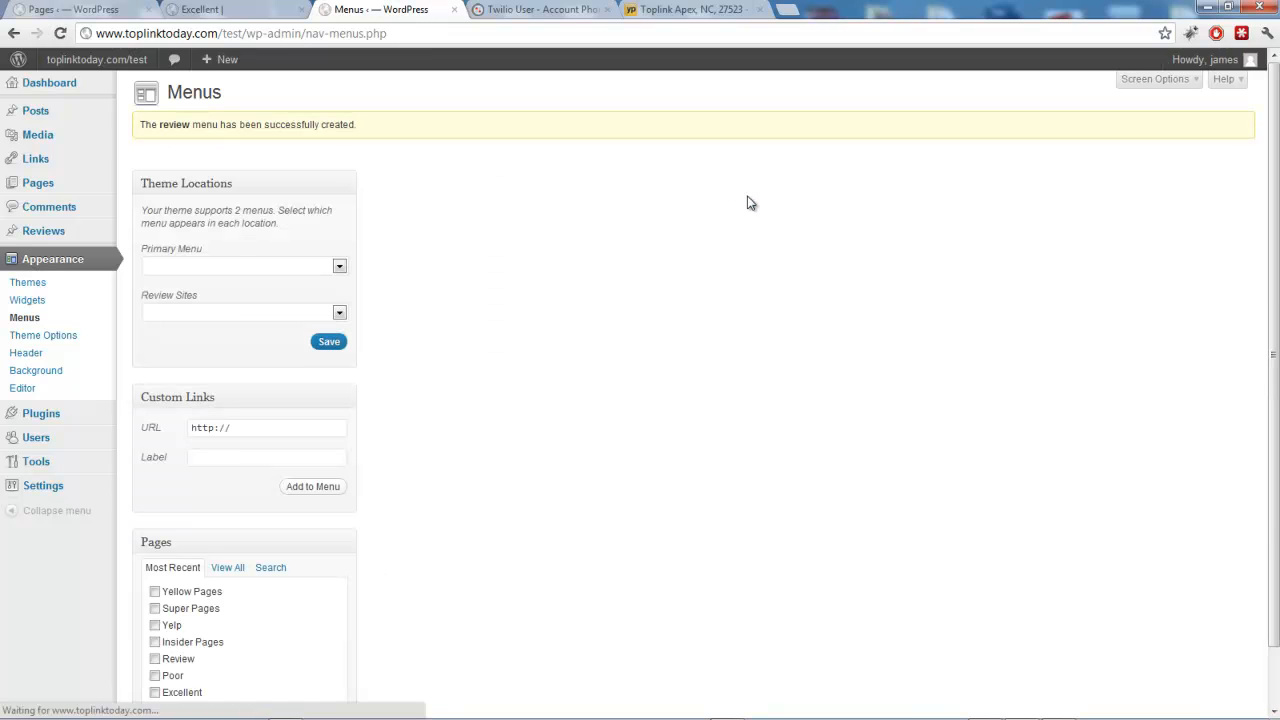
Add the Yellow Pages, Super Pages, Yelp and Insider Pages pages to the review menu.
scroll(480, 265, "down", 2)
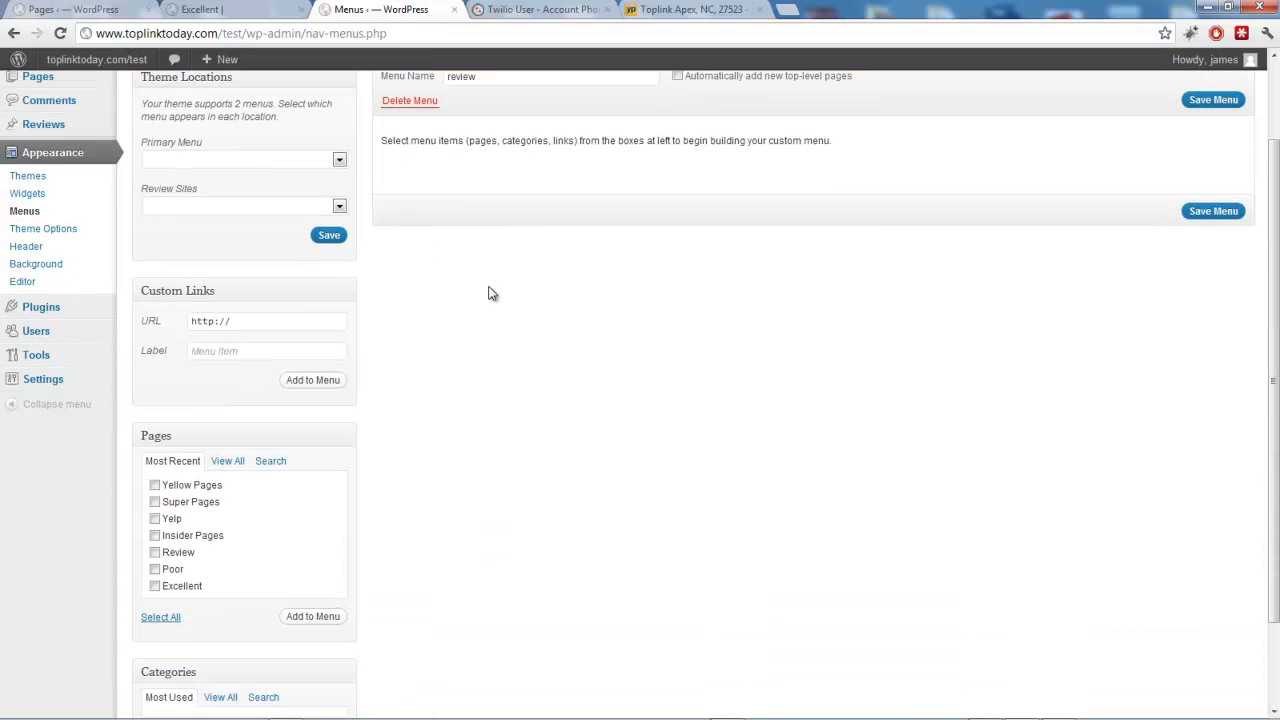
scroll(490, 267, "up", 1)
scroll(496, 268, "down", 1)
scroll(520, 200, "up", 2)
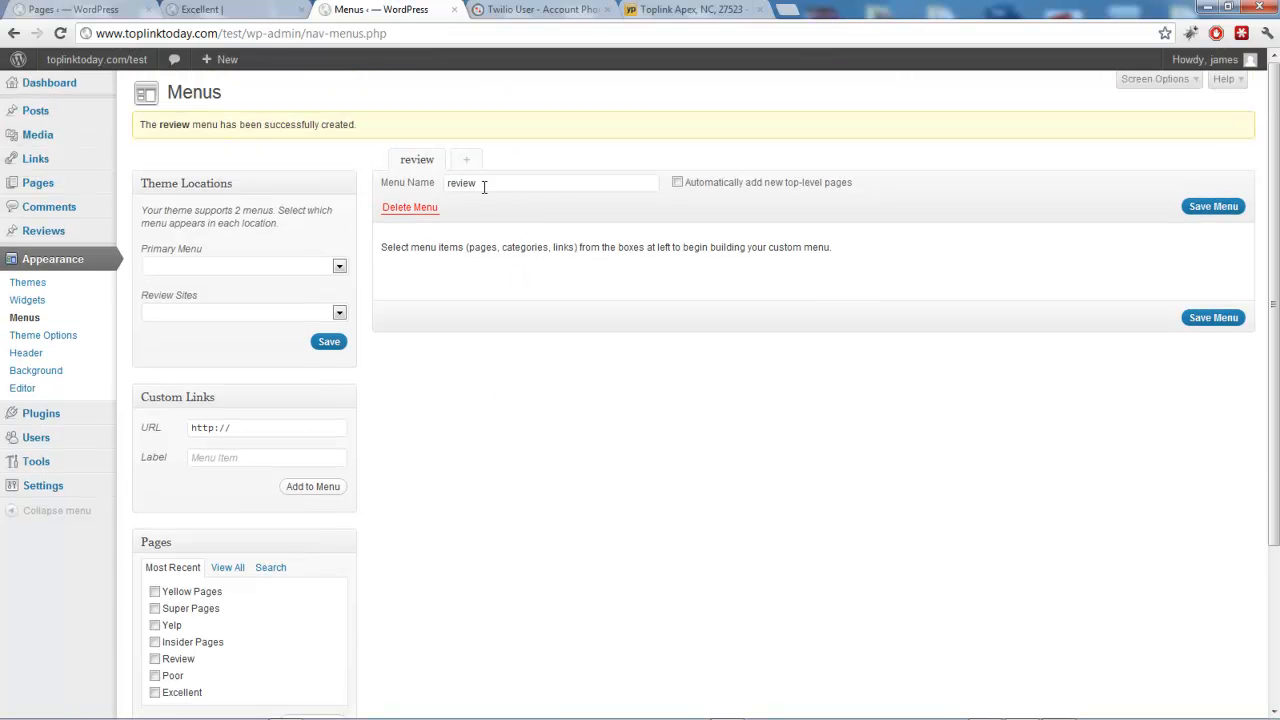
scroll(503, 335, "down", 3)
left_click(155, 432)
left_click(155, 449)
left_click(155, 466)
left_click(155, 482)
scroll(160, 530, "down", 2)
left_click(313, 511)
scroll(311, 457, "up", 3)
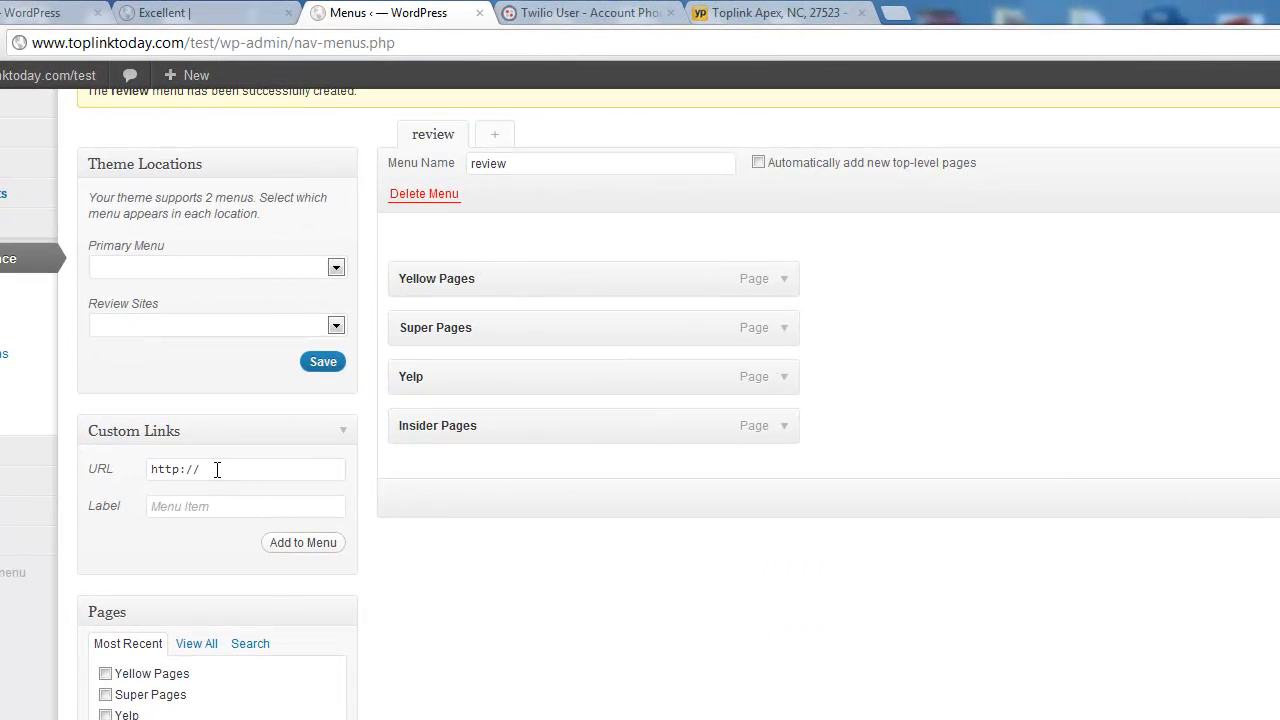
Search Google Maps for "toplink" in a new browser tab and open the Toplink listing's full details page.
left_click(217, 469)
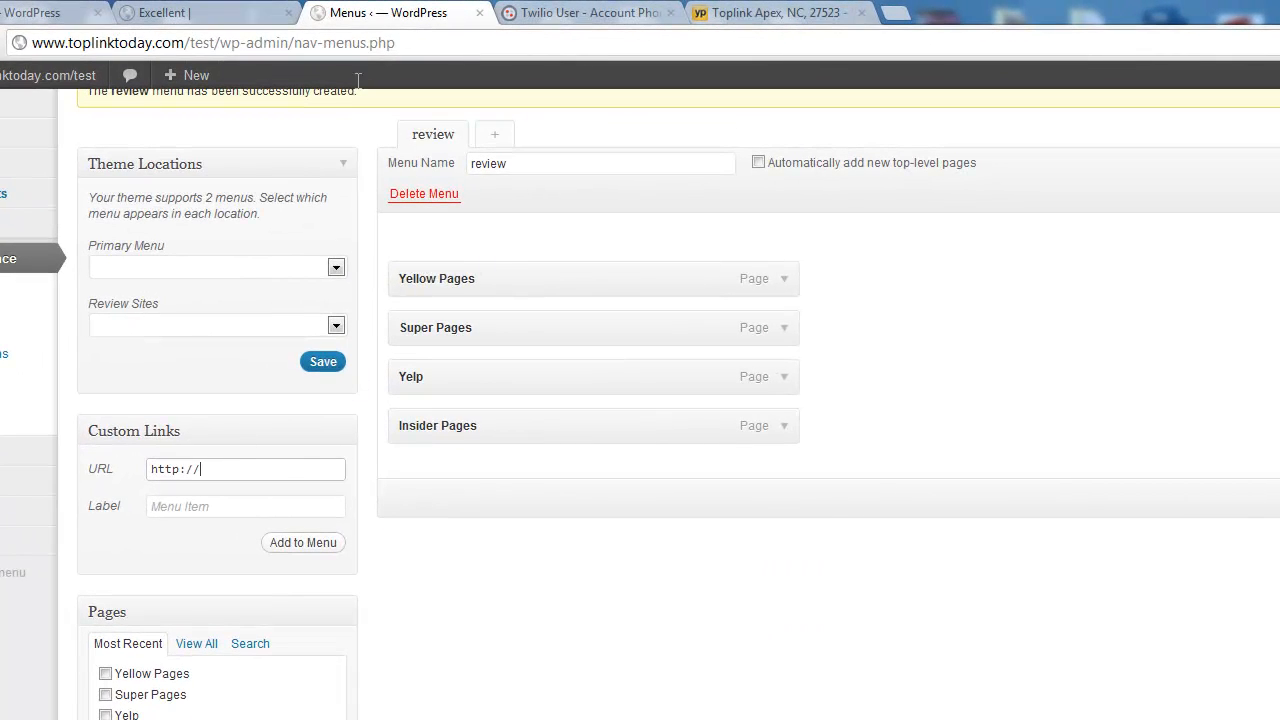
key("ctrl+t")
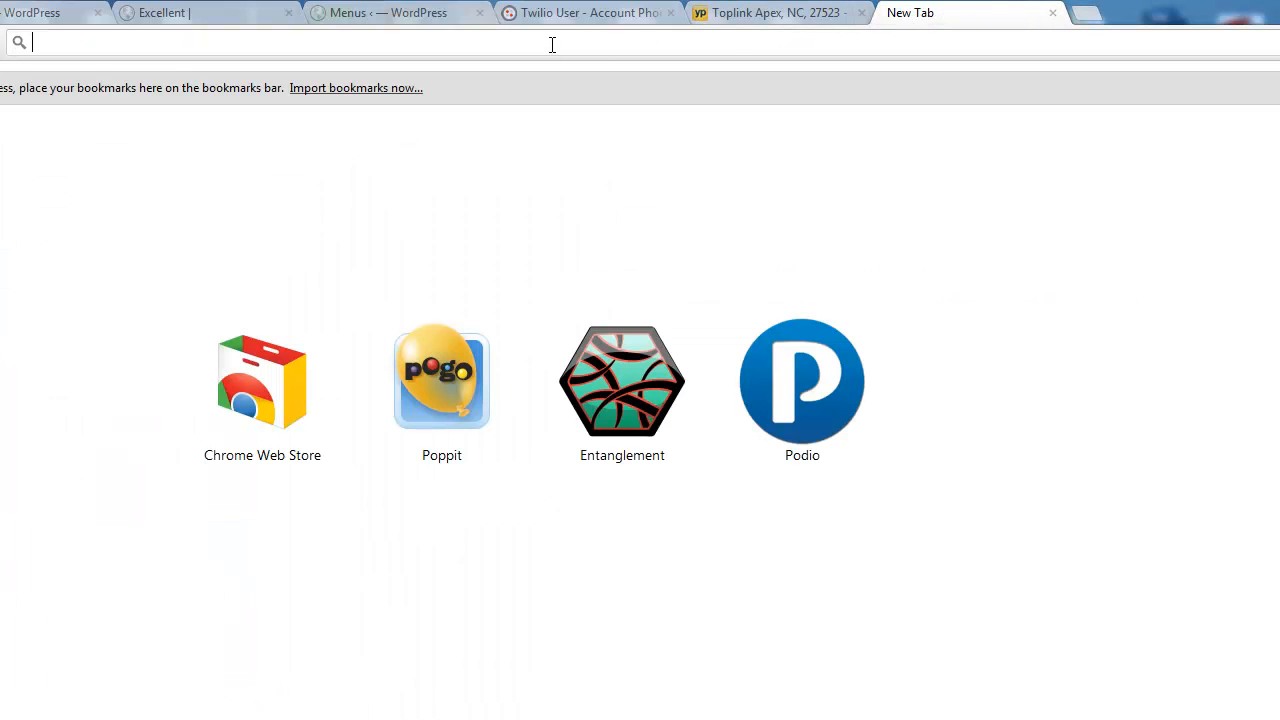
type("google.com")
key("Return")
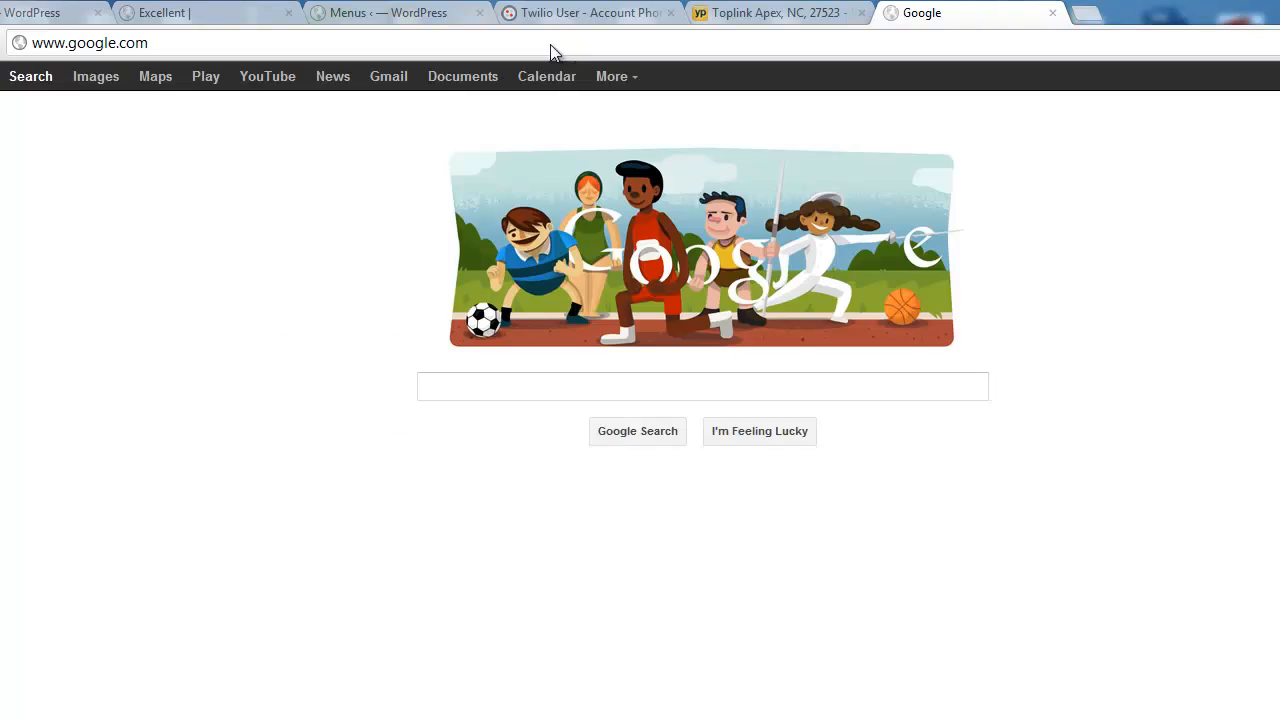
left_click(166, 80)
type("toplink")
key("Return")
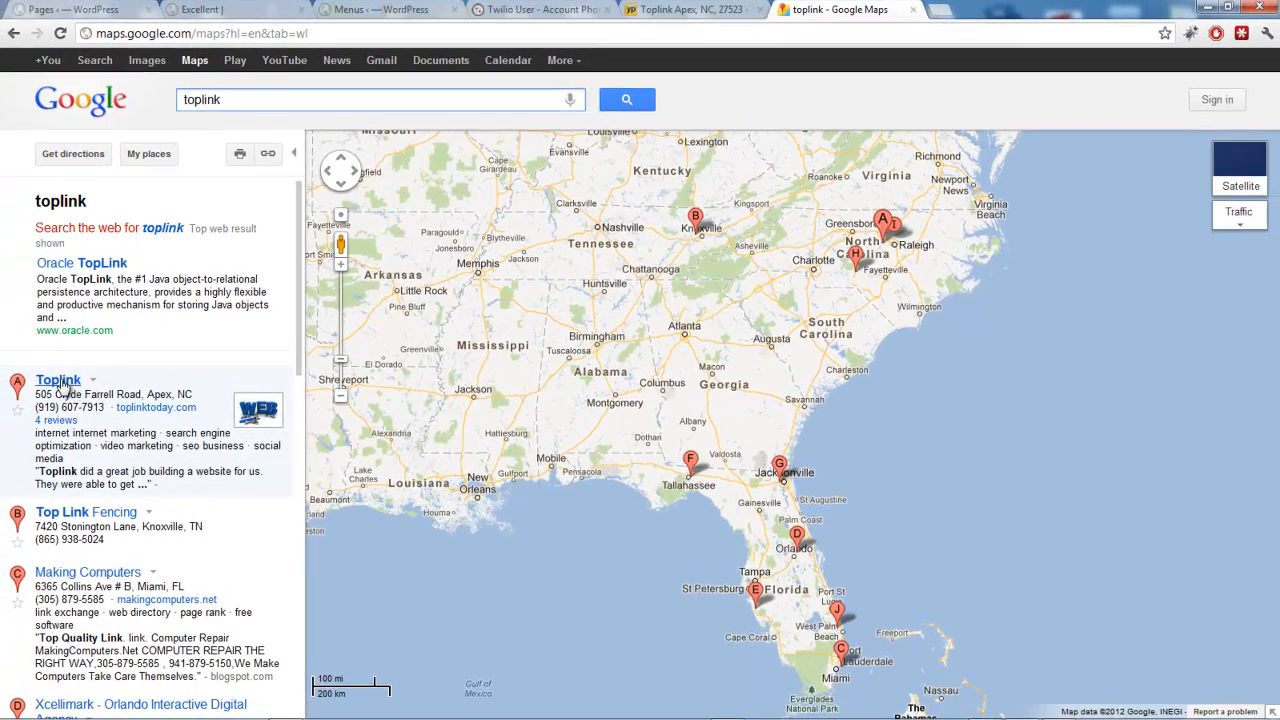
left_click(60, 386)
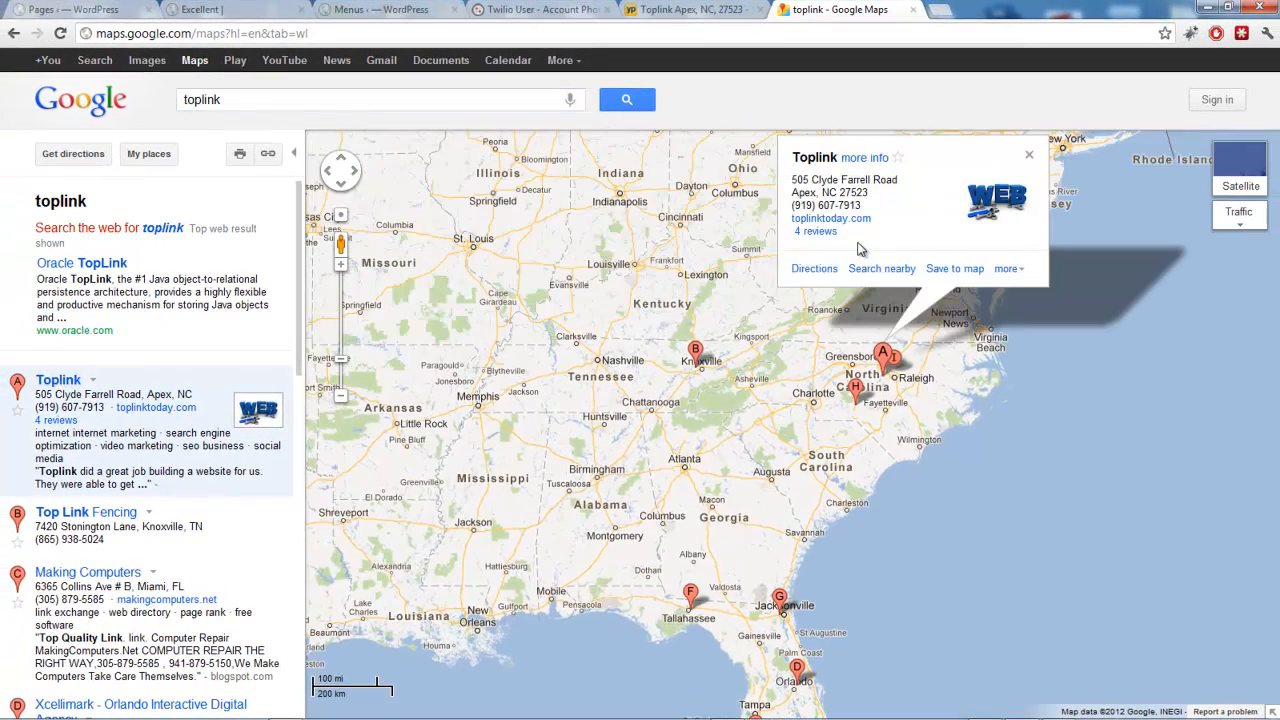
left_click(864, 158)
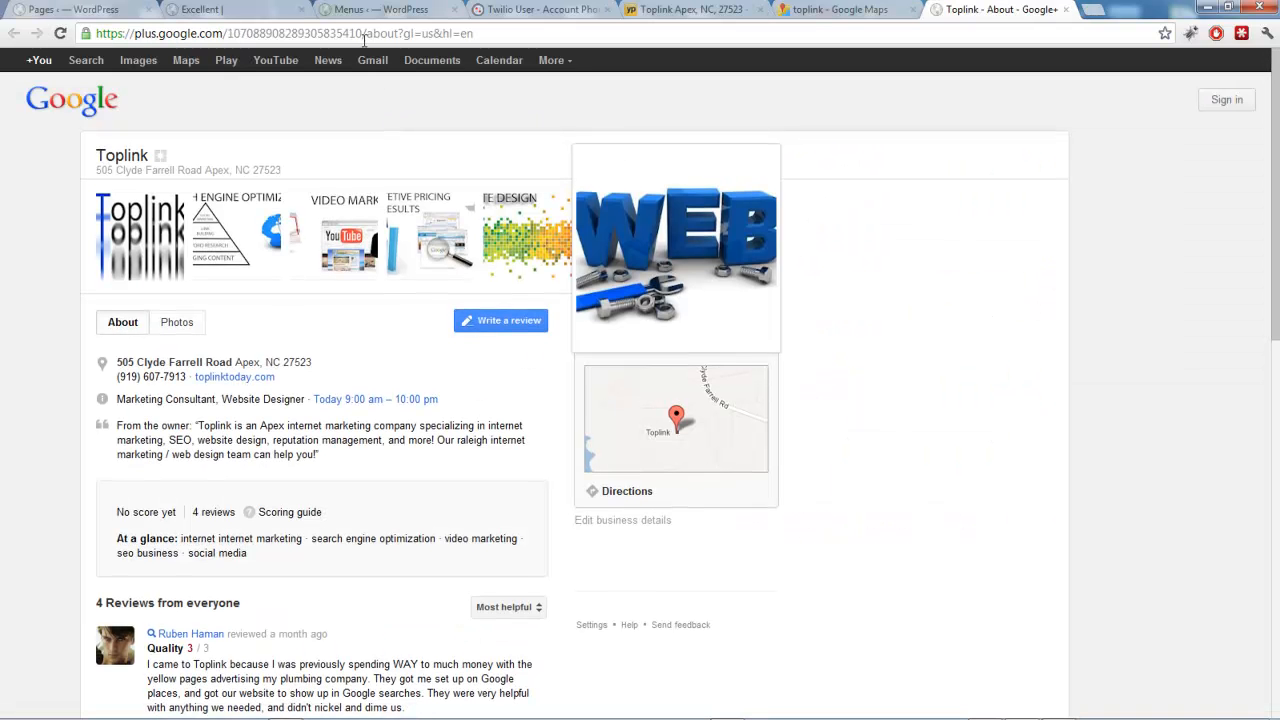
Trim the Toplink Google+ page address to its base profile URL, without the about part, and copy it.
left_click_drag(362, 33, 90, 36)
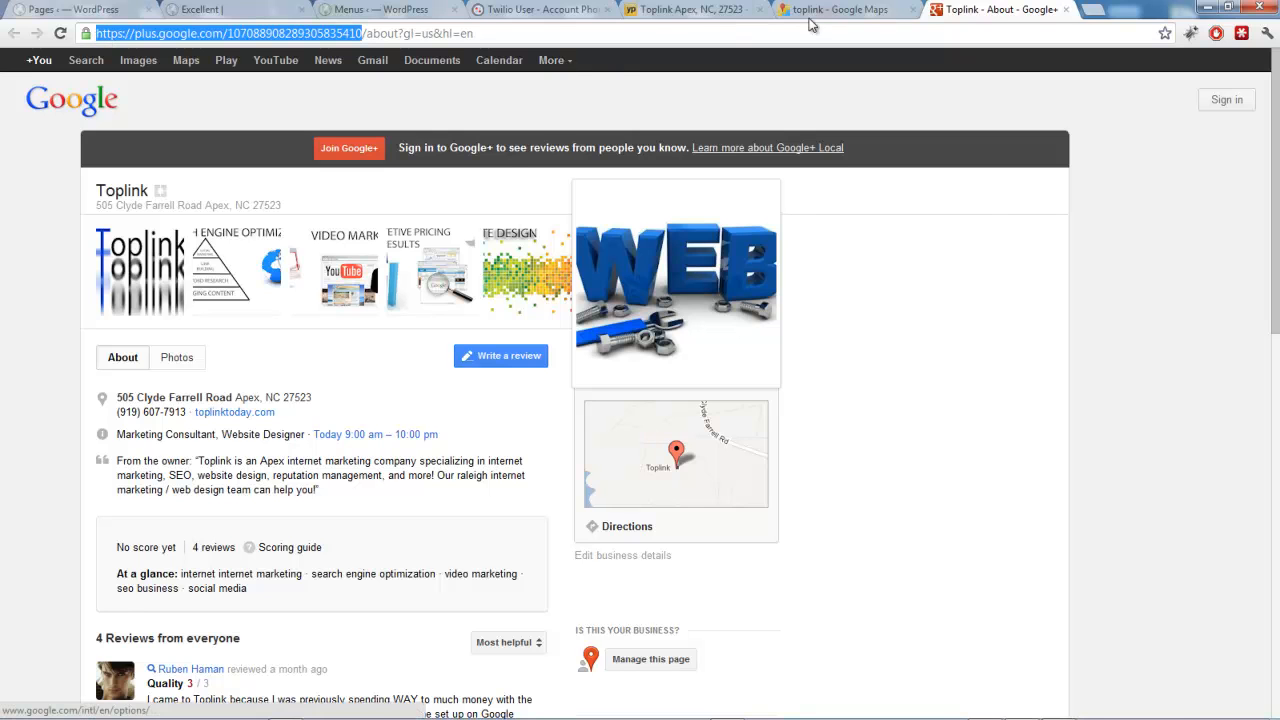
left_click(860, 9)
left_click(938, 9)
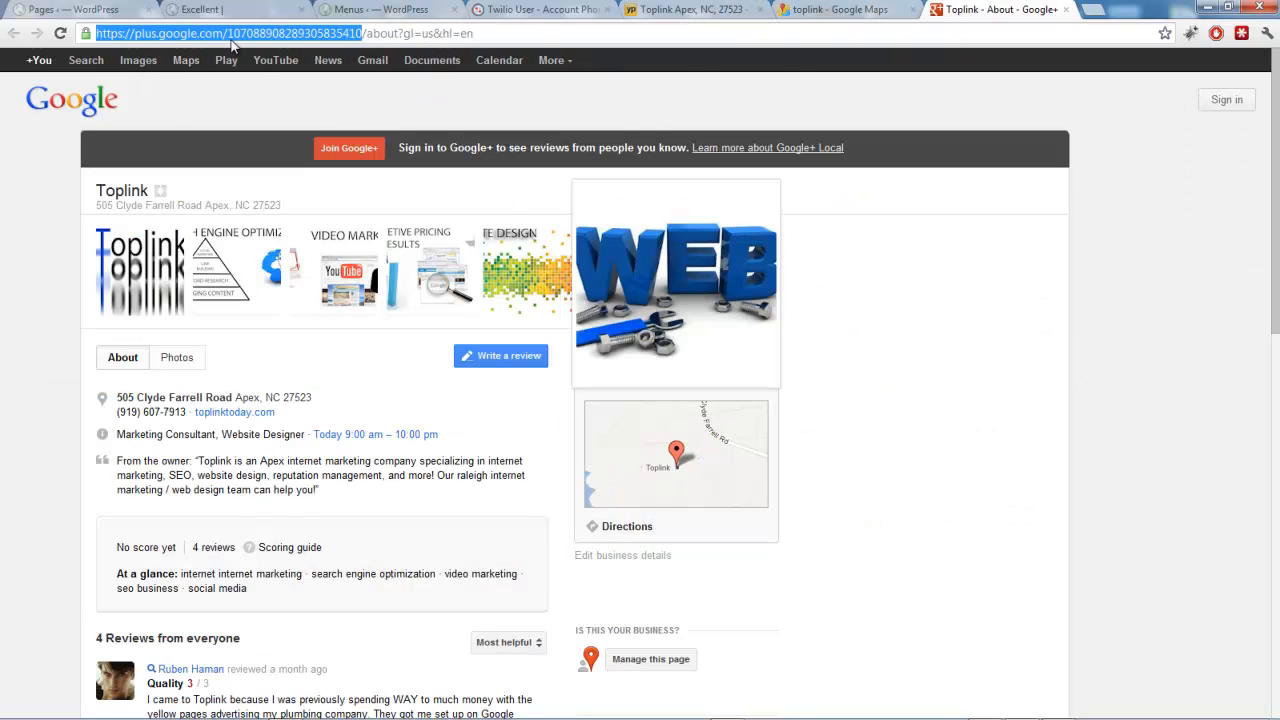
left_click(363, 33)
left_click_drag(363, 33, 90, 35)
left_click_drag(502, 33, 85, 38)
key("BackSpace")
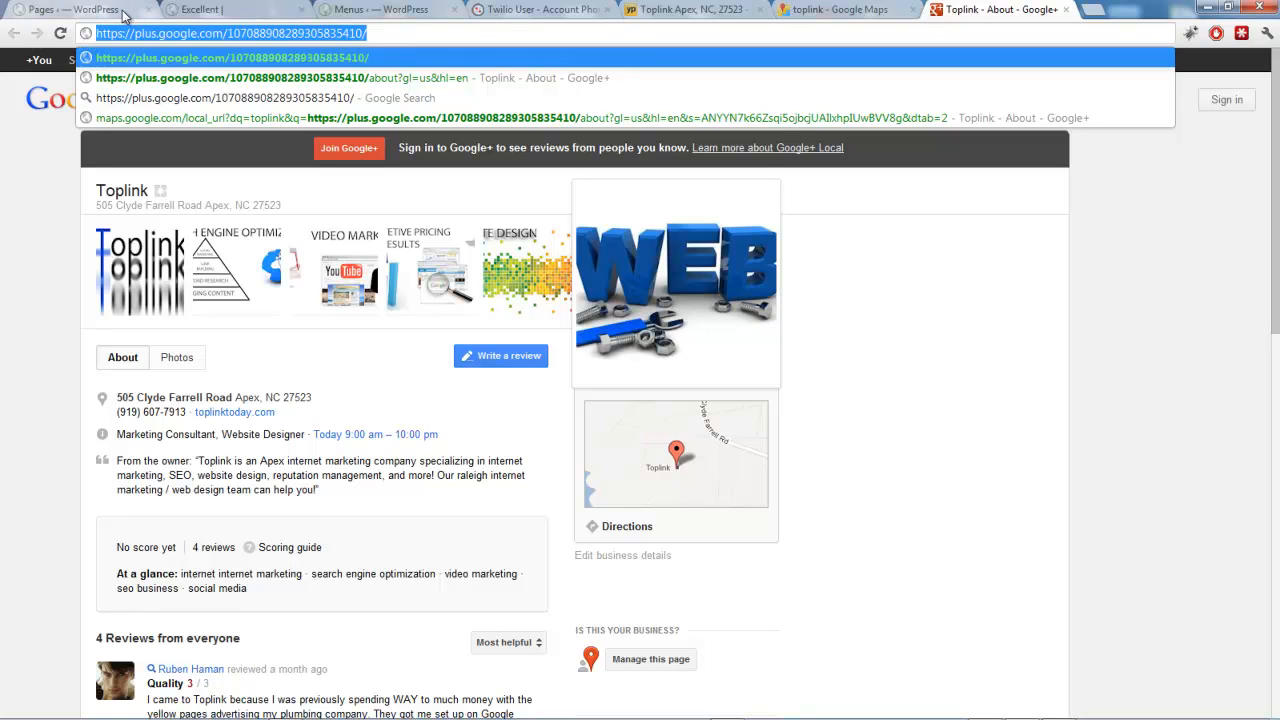
Add a custom link labelled "Google+ Local" with the copied profile URL to the review menu and place it first.
left_click(405, 10)
left_click(260, 380)
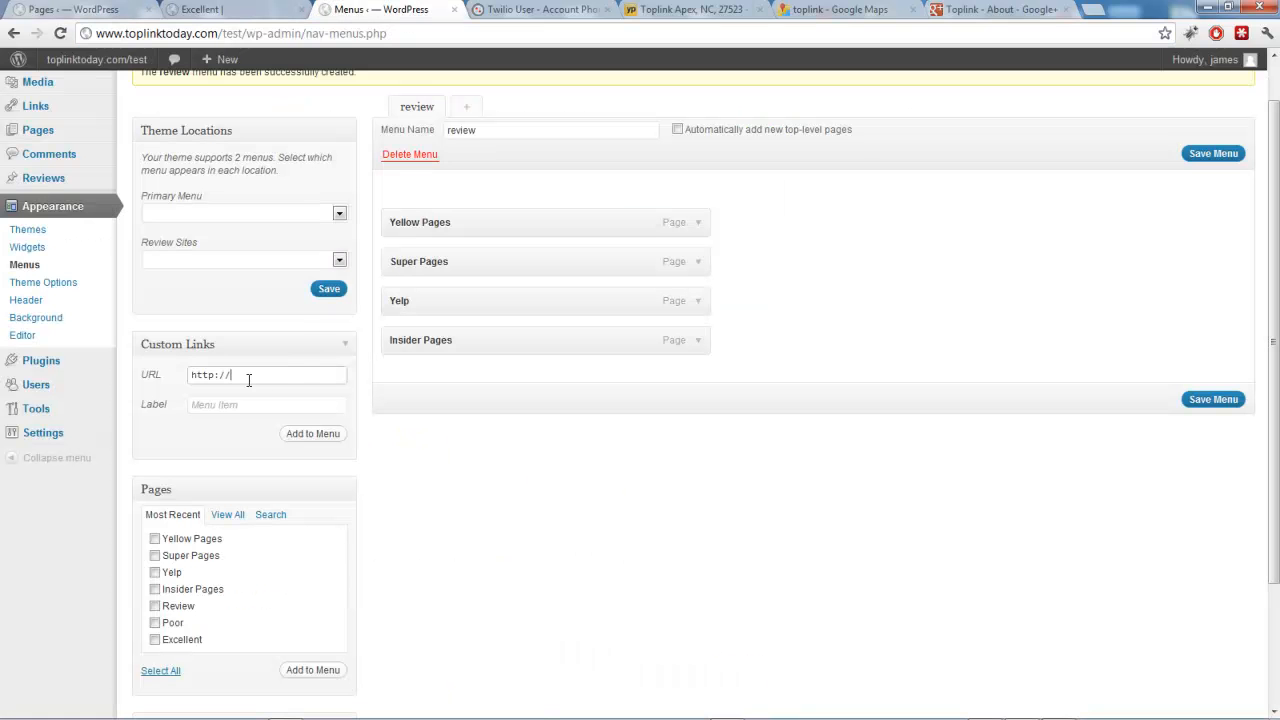
left_click_drag(264, 373, 143, 378)
key("ctrl+v")
left_click(248, 403)
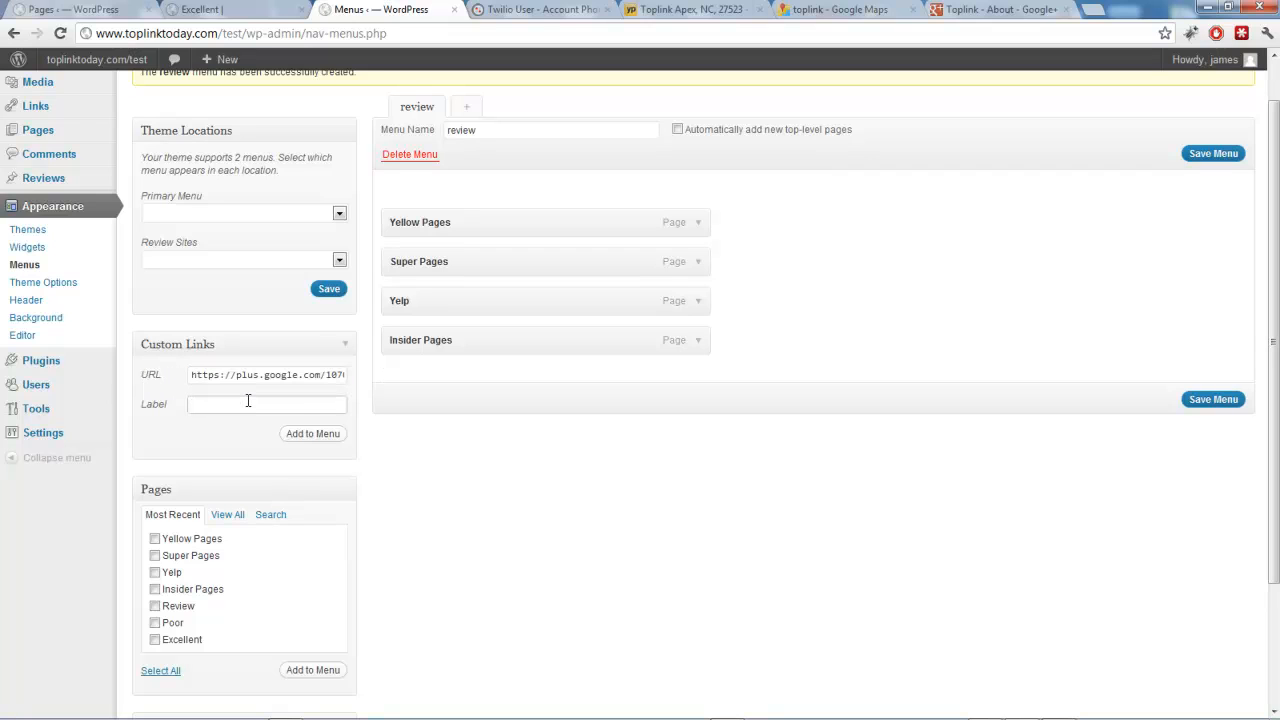
type("Googl")
type("e+ Local")
left_click(311, 436)
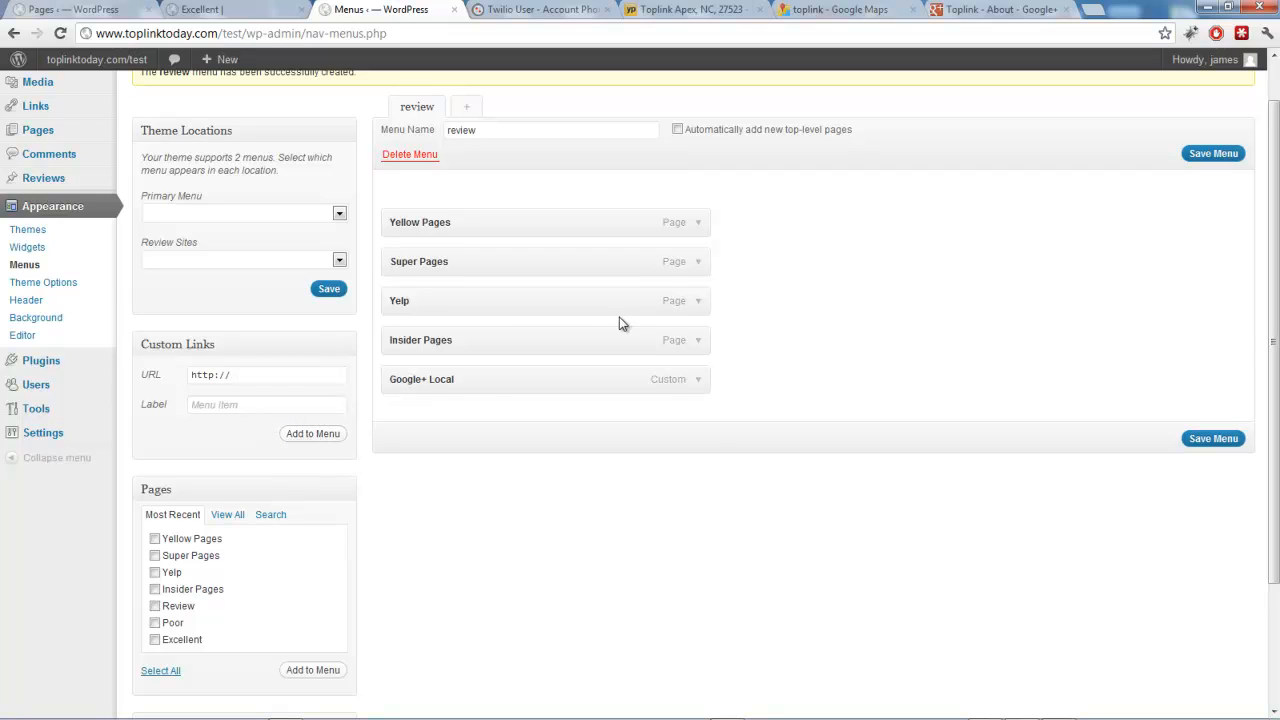
left_click_drag(497, 374, 495, 216)
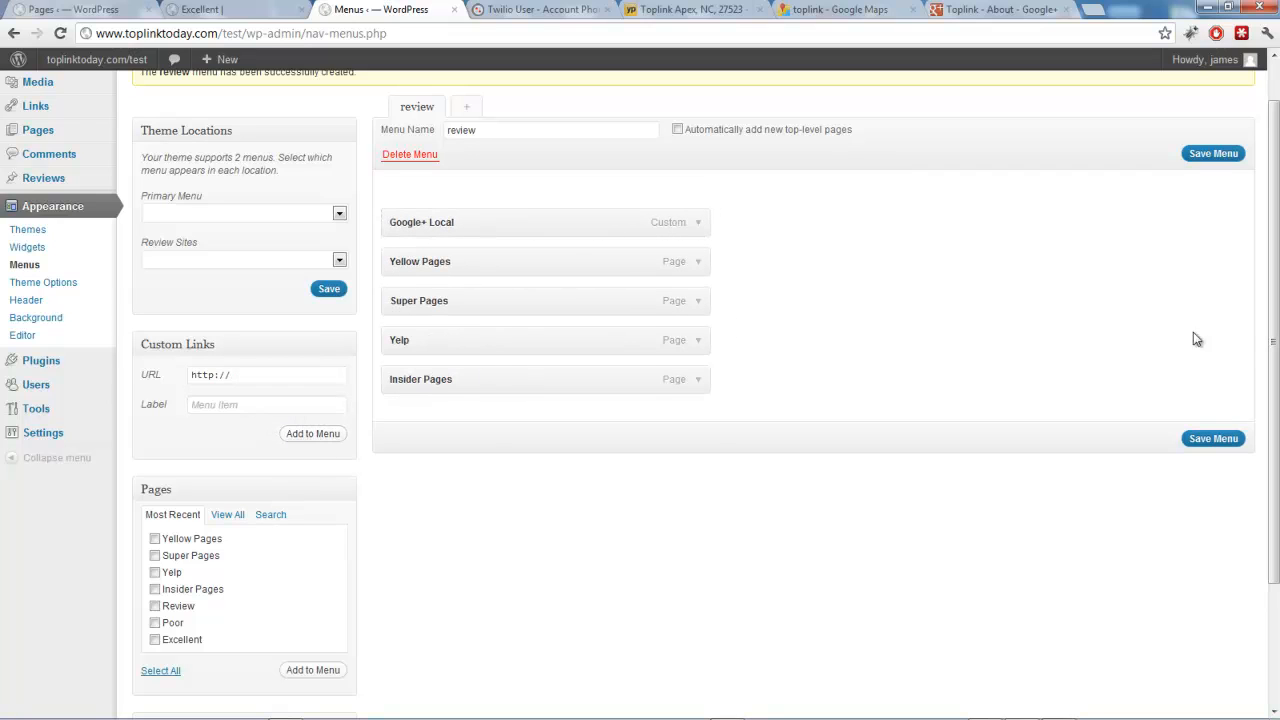
Assign the review menu to the Review Sites theme location and save both the location and the menu.
left_click(172, 259)
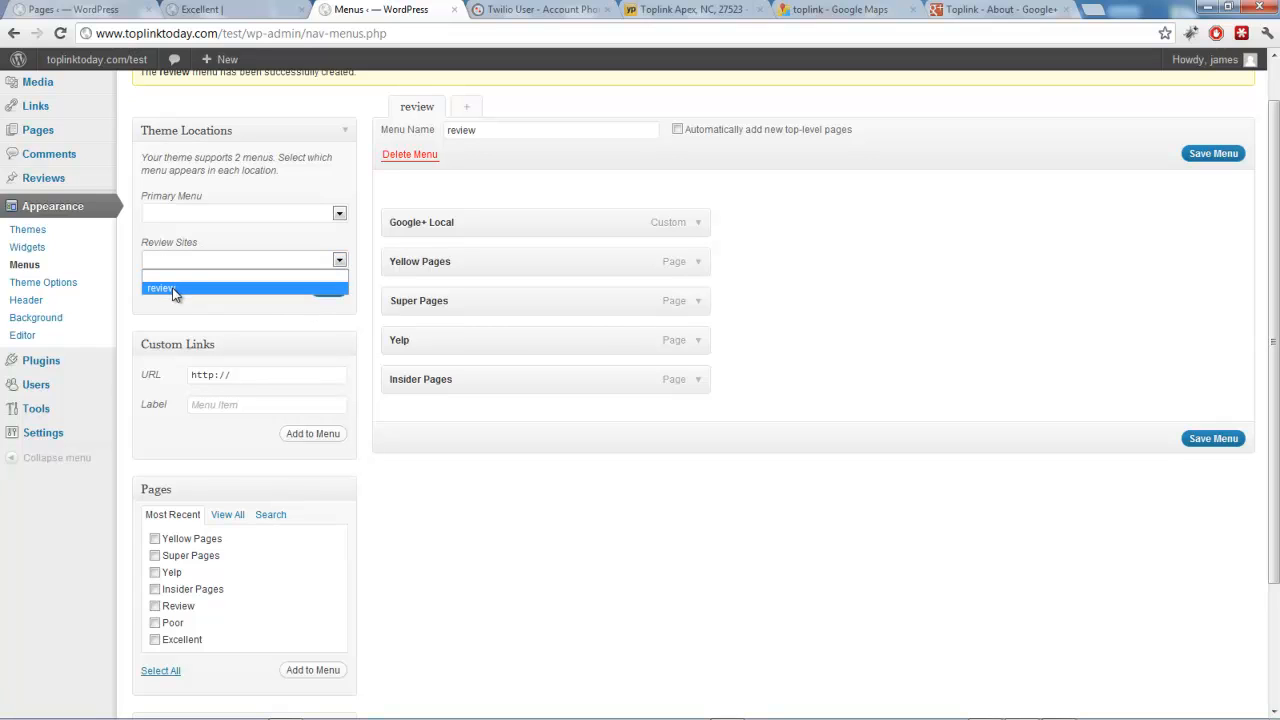
left_click_drag(436, 106, 399, 108)
left_click(181, 260)
left_click(172, 285)
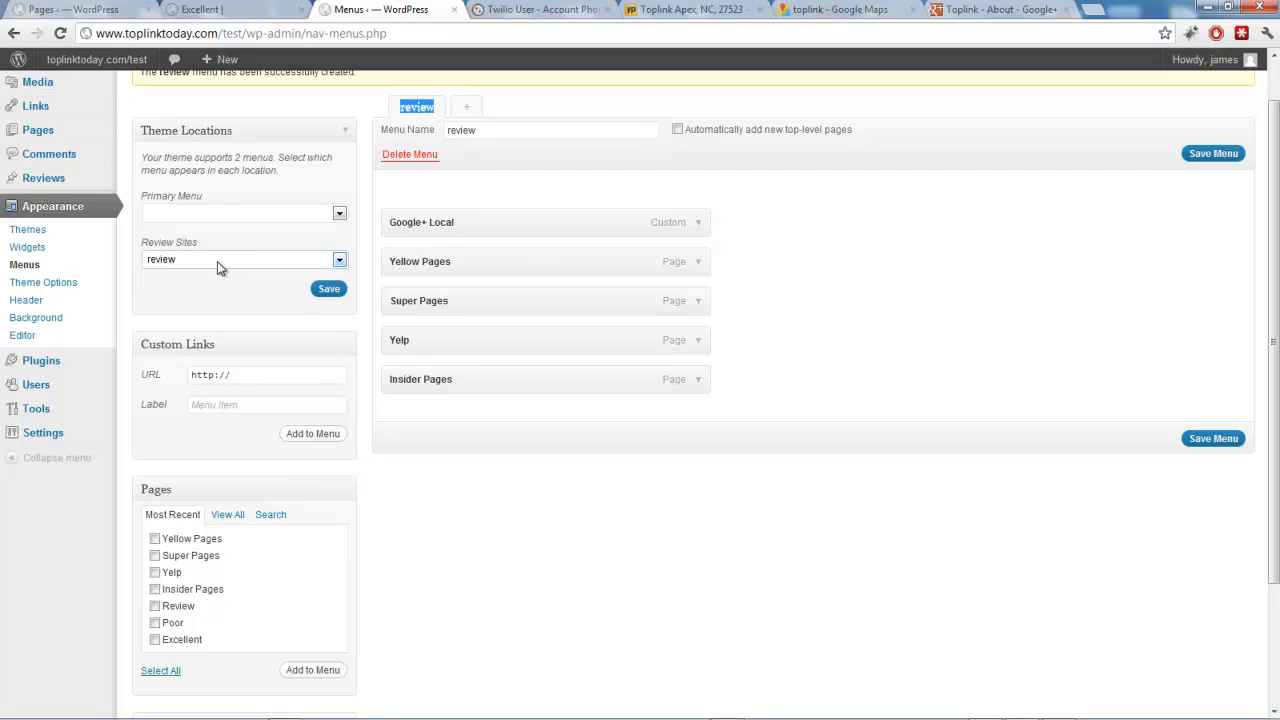
left_click(329, 290)
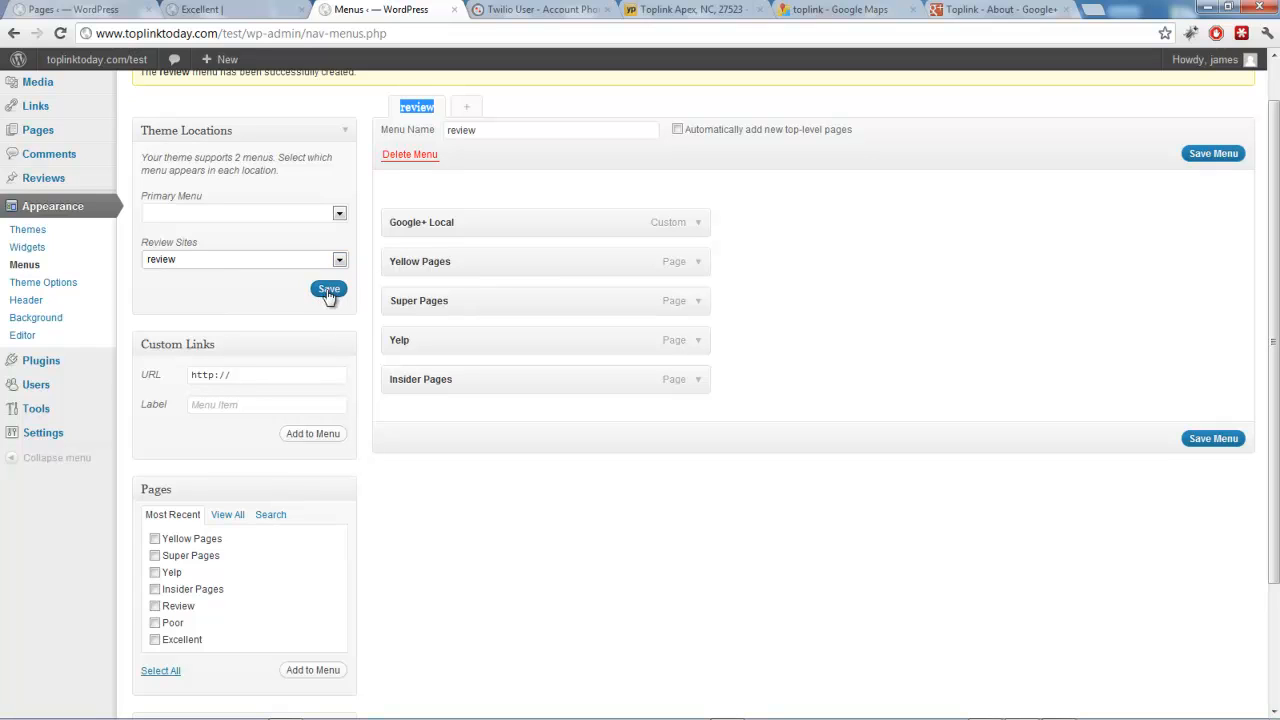
left_click(1210, 441)
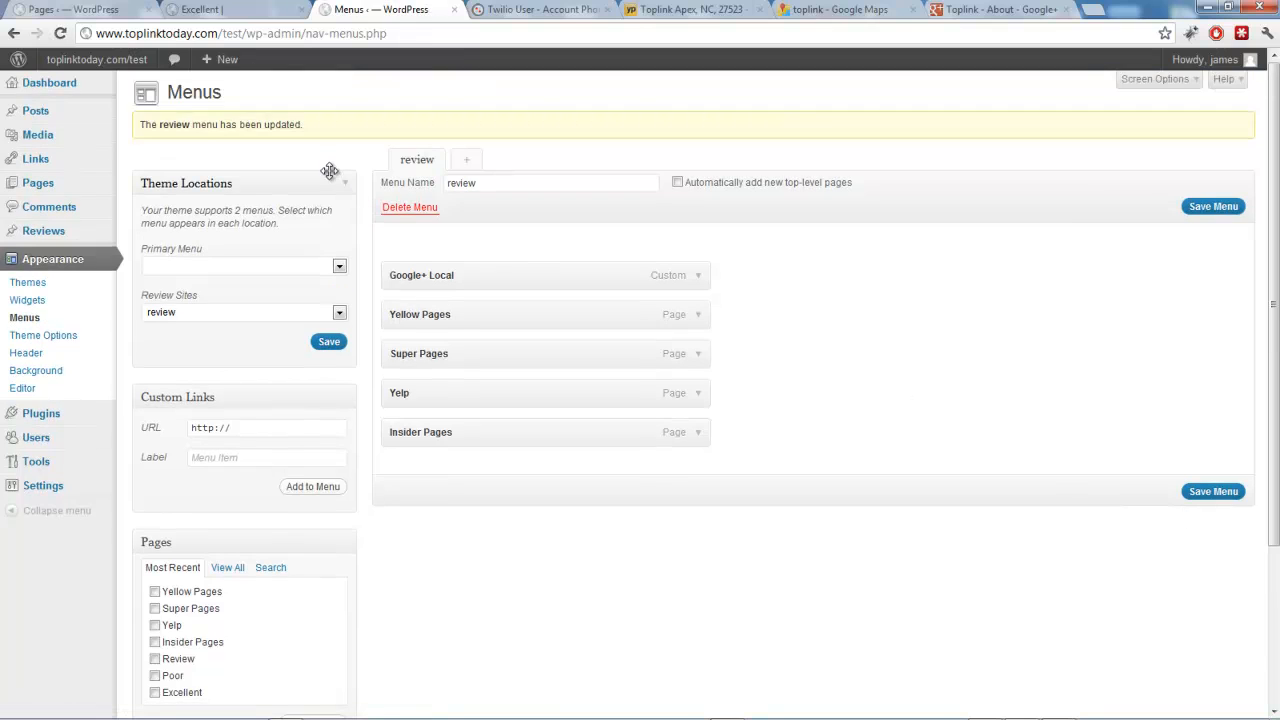
View the published Insider Pages page and examine its review site buttons and embedded site.
left_click(30, 183)
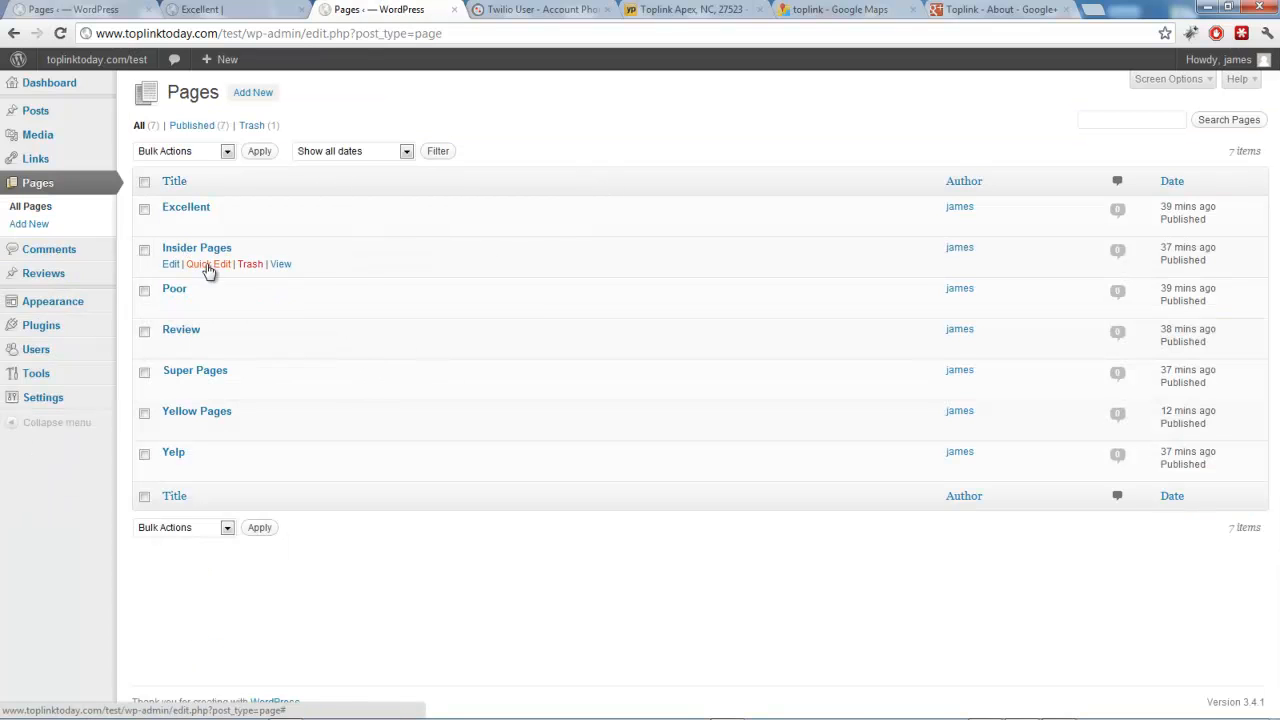
left_click(280, 264)
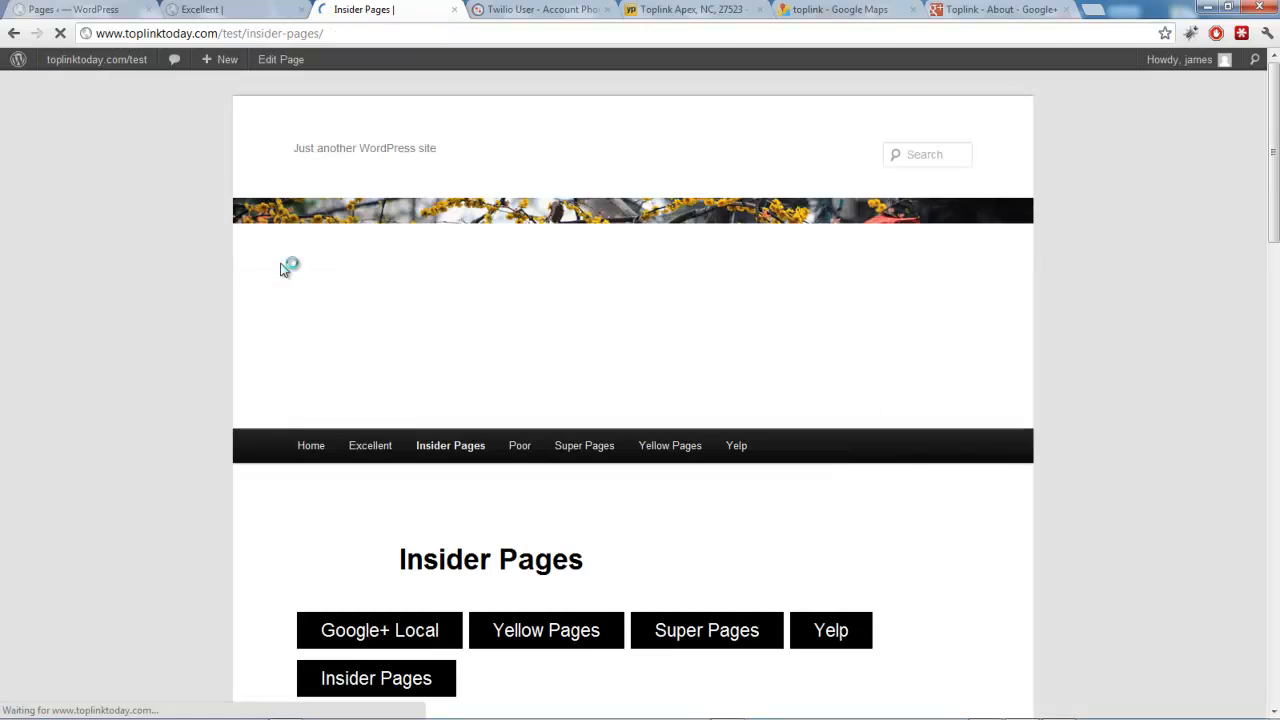
scroll(283, 268, "down", 3)
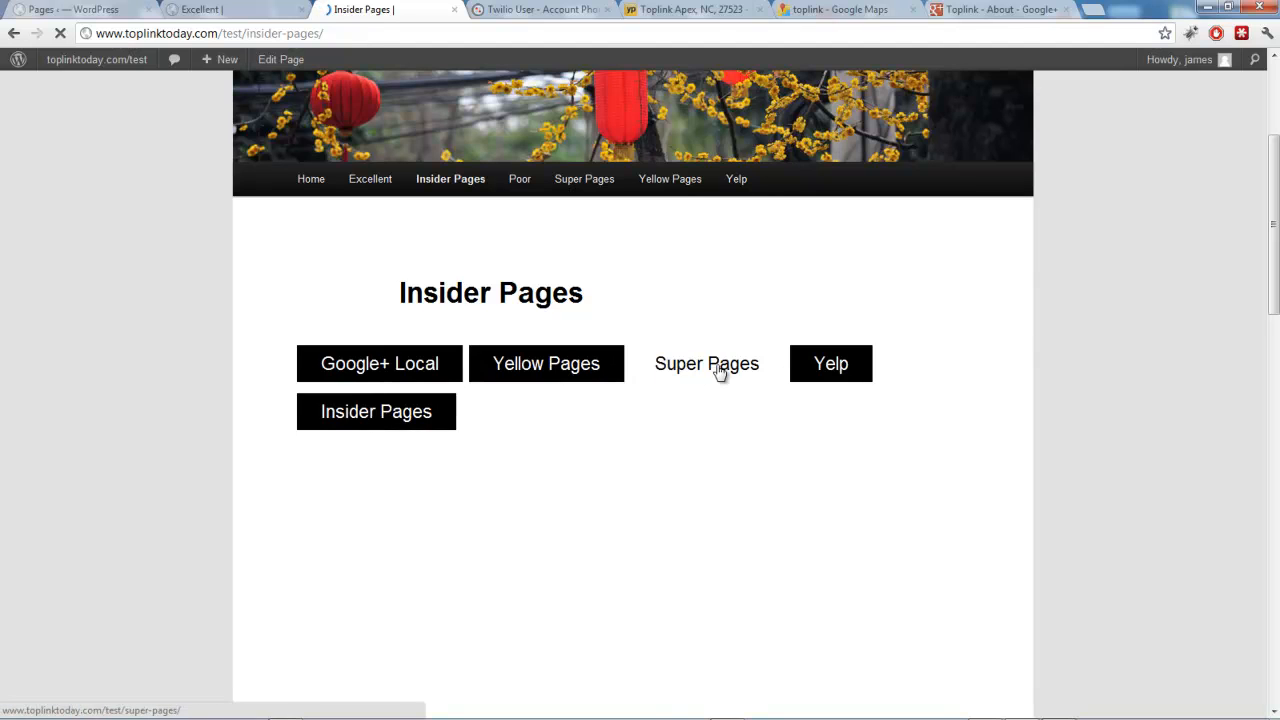
scroll(406, 360, "down", 1)
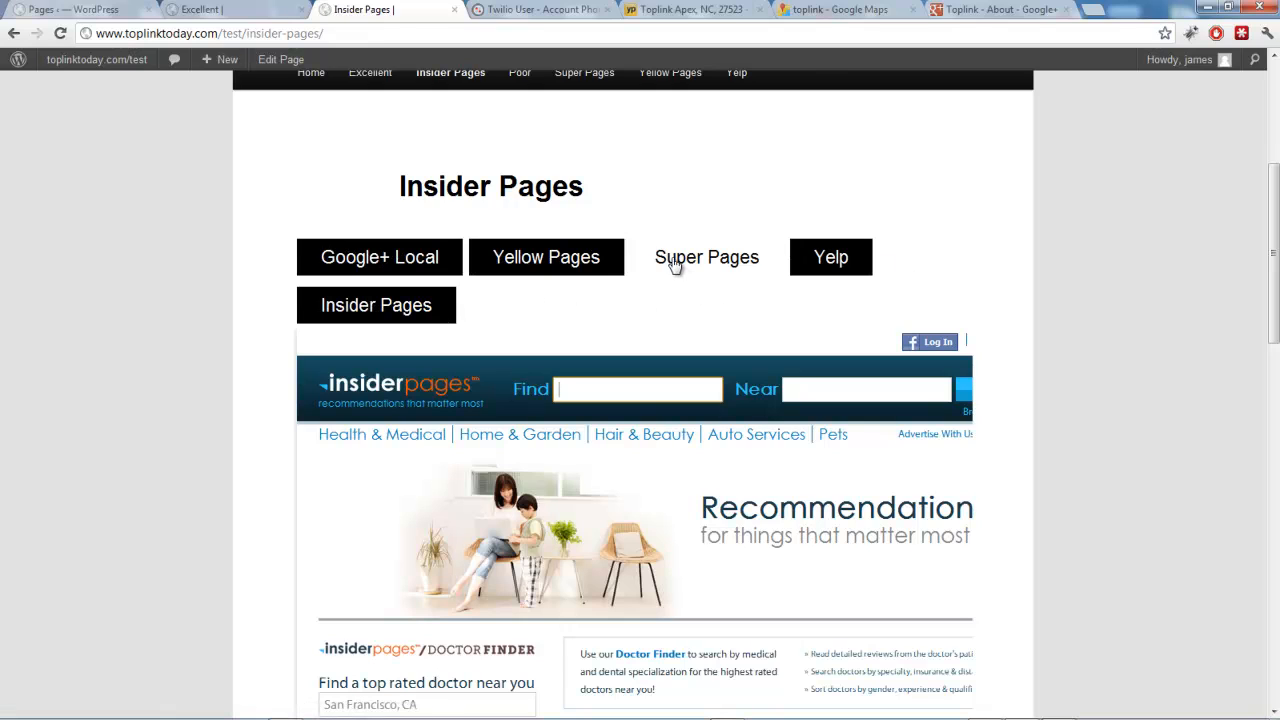
scroll(231, 338, "down", 1)
scroll(234, 334, "down", 2)
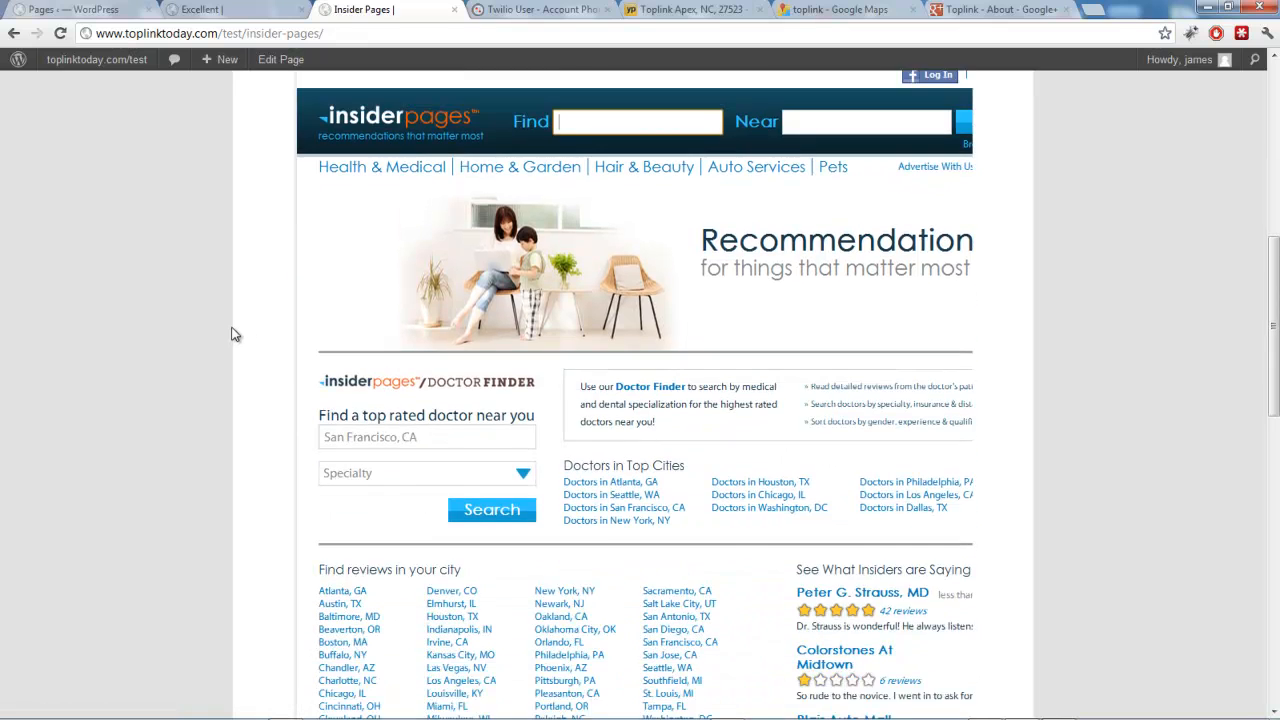
scroll(509, 314, "up", 6)
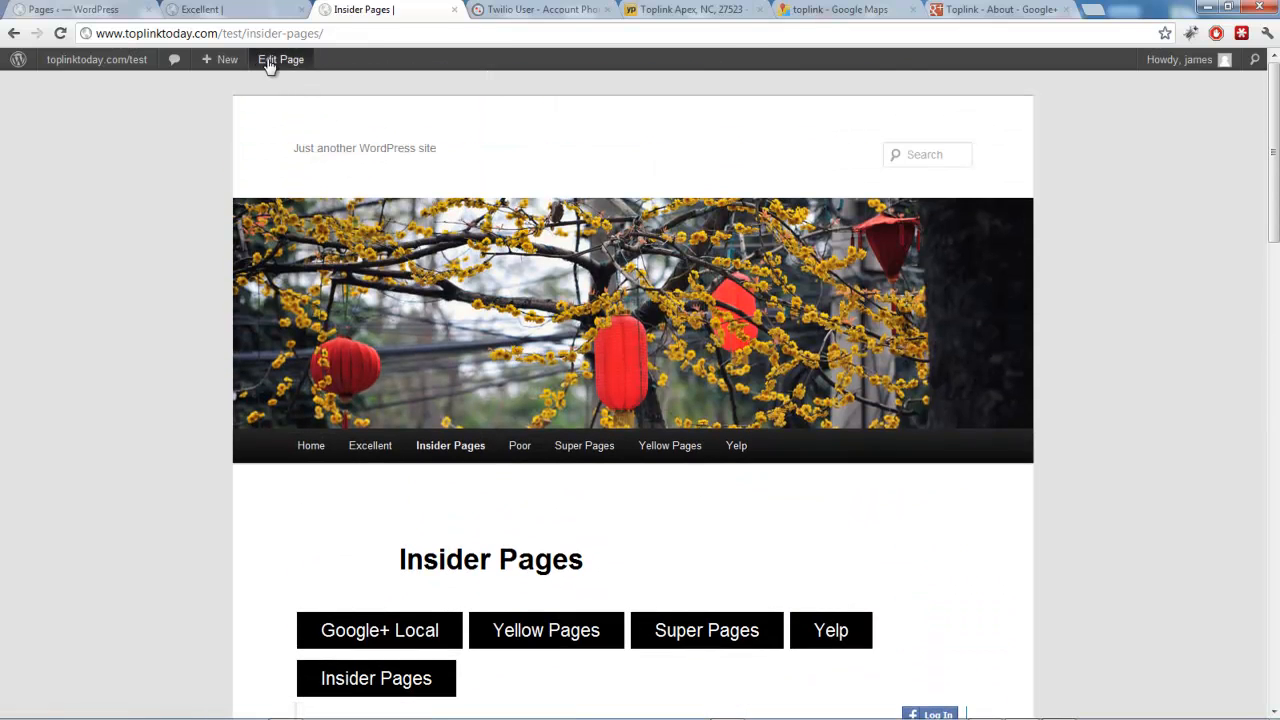
left_click_drag(223, 33, 400, 37)
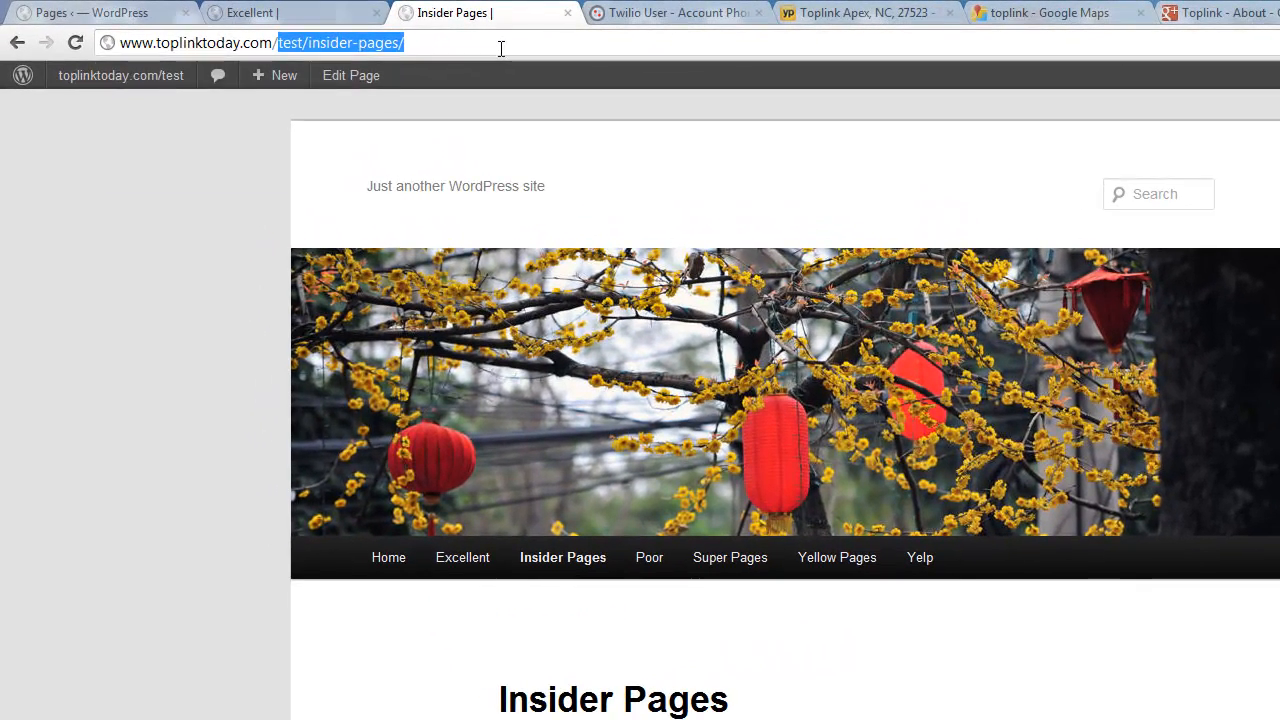
key("BackSpace")
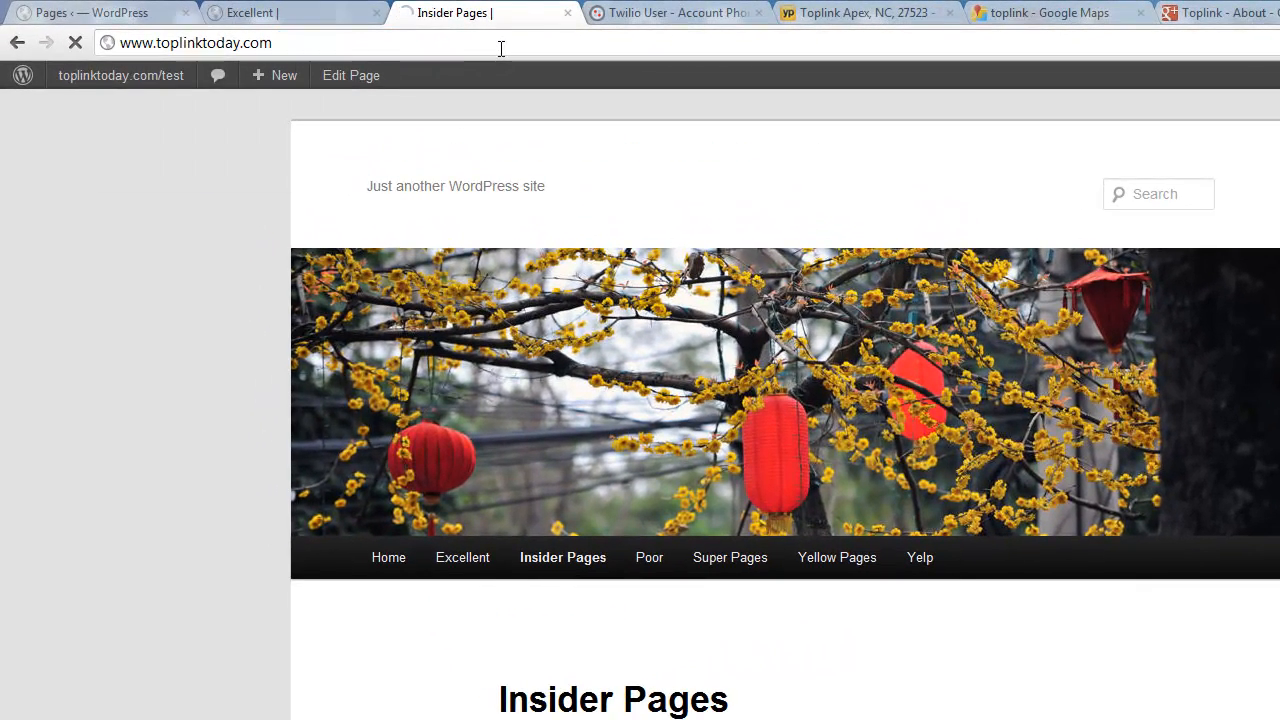
key("Return")
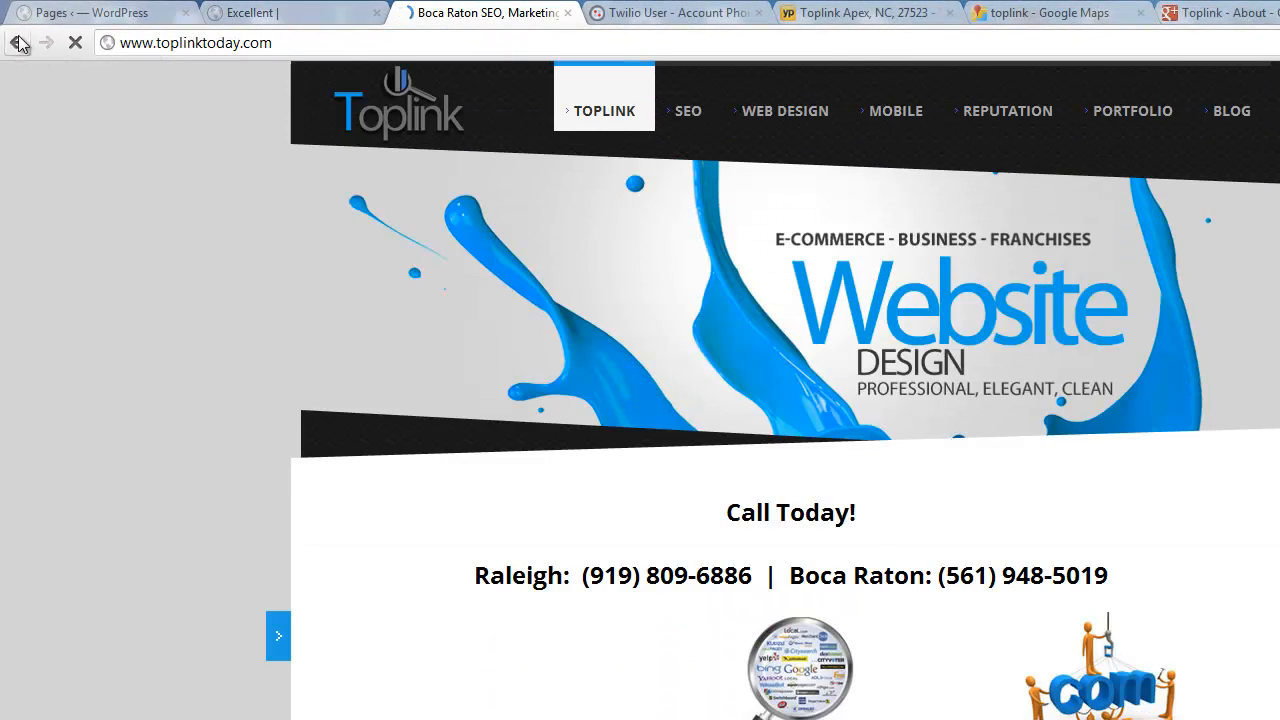
Return to the test site's dashboard and add a new employee for reviews, entering only the employee's first name.
left_click(17, 42)
left_click(115, 90)
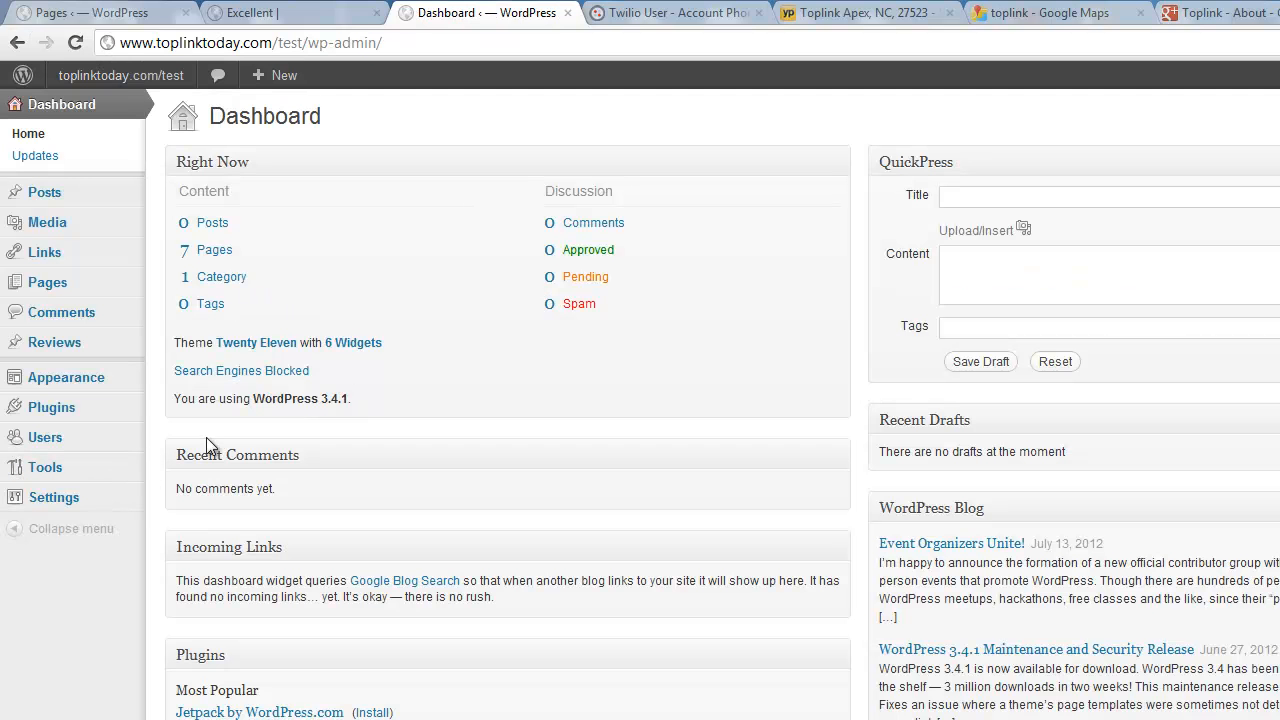
mouse_move(70, 348)
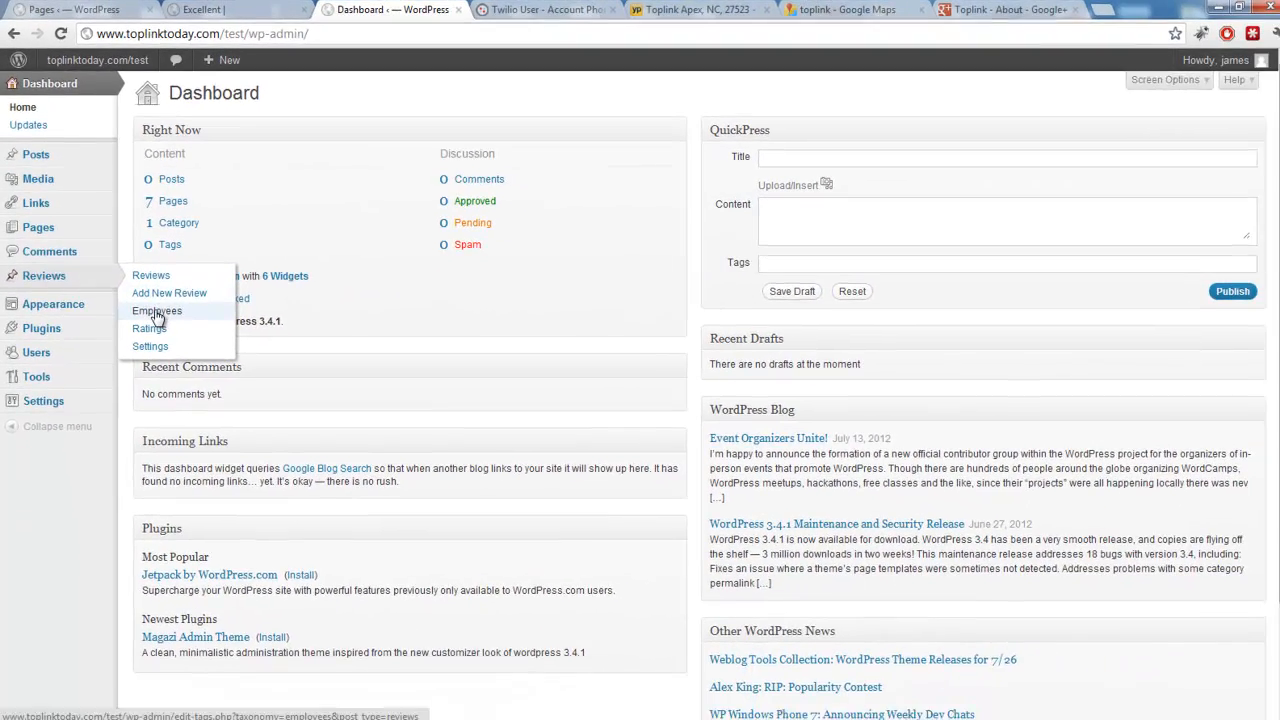
left_click(194, 385)
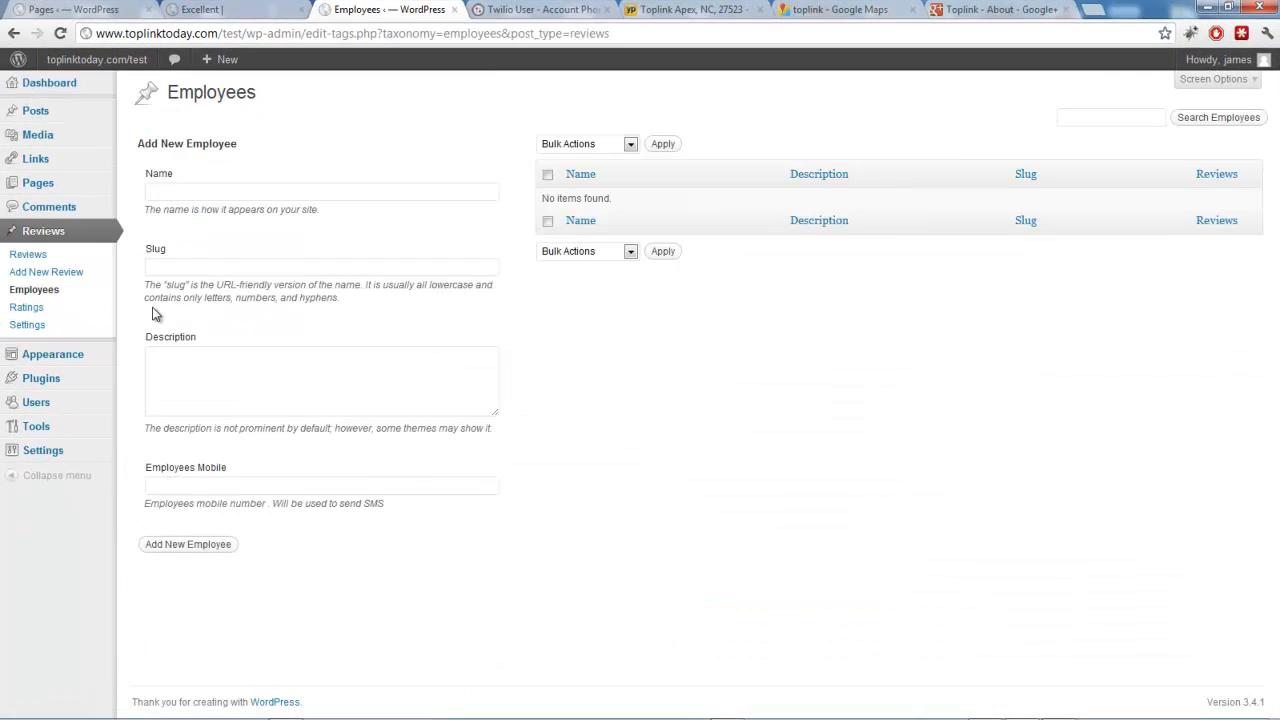
left_click(246, 193)
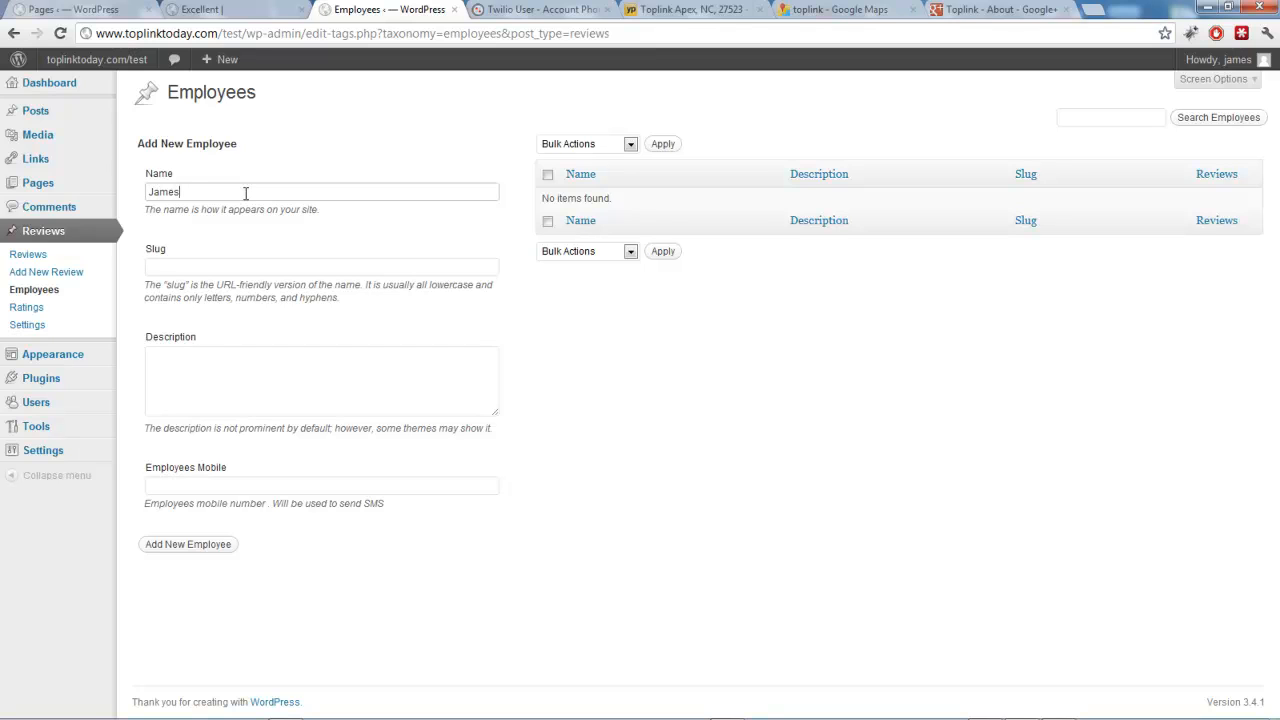
left_click(205, 546)
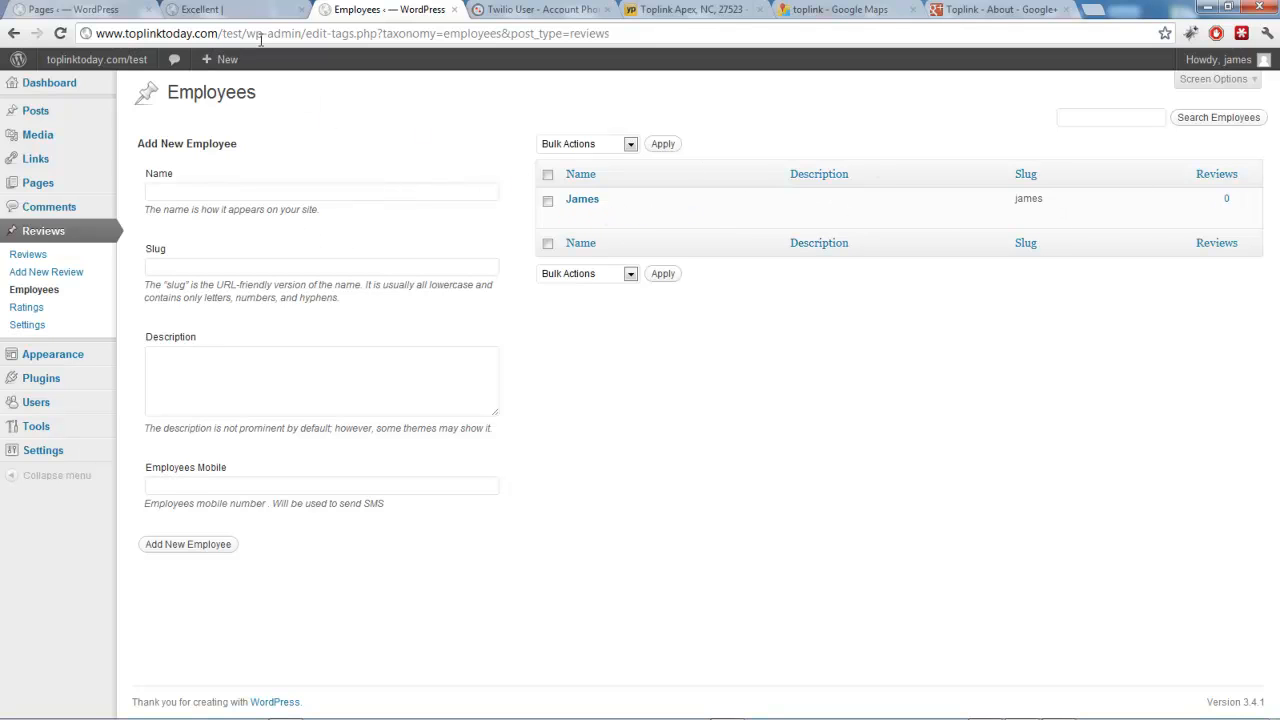
left_click_drag(258, 33, 740, 73)
key("BackSpace")
key("Return")
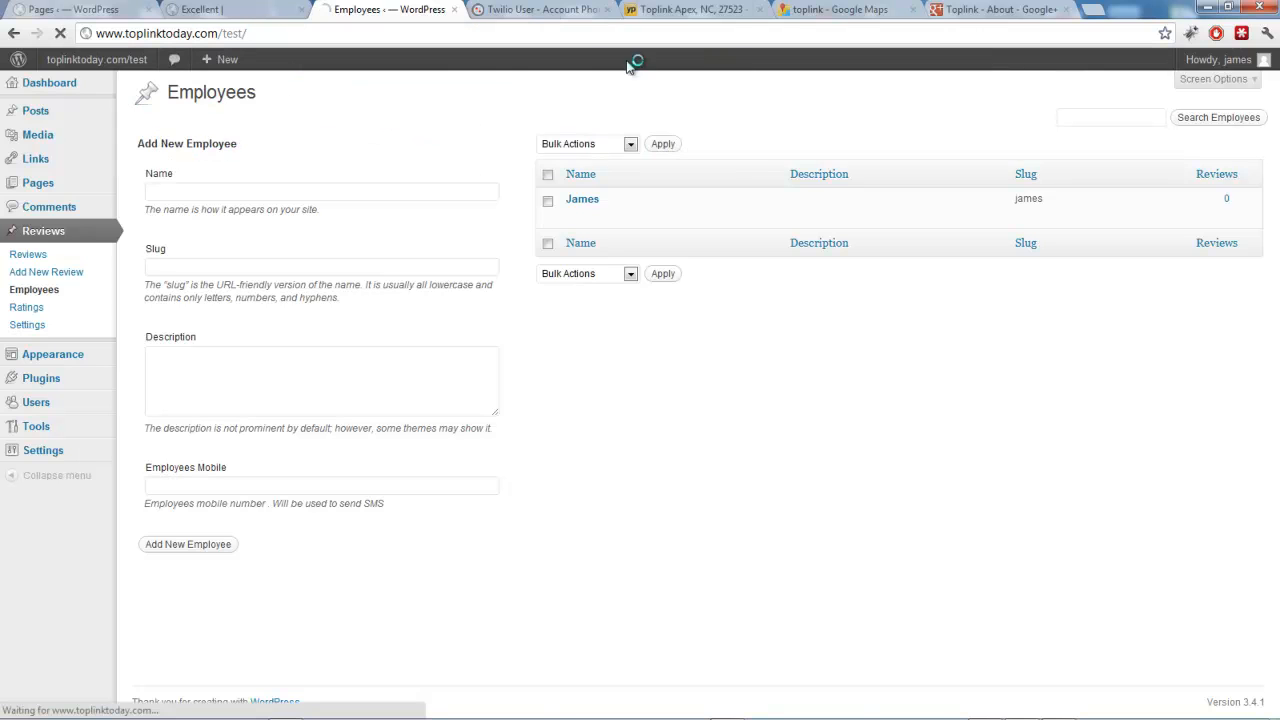
scroll(531, 191, "down", 3)
scroll(535, 190, "down", 1)
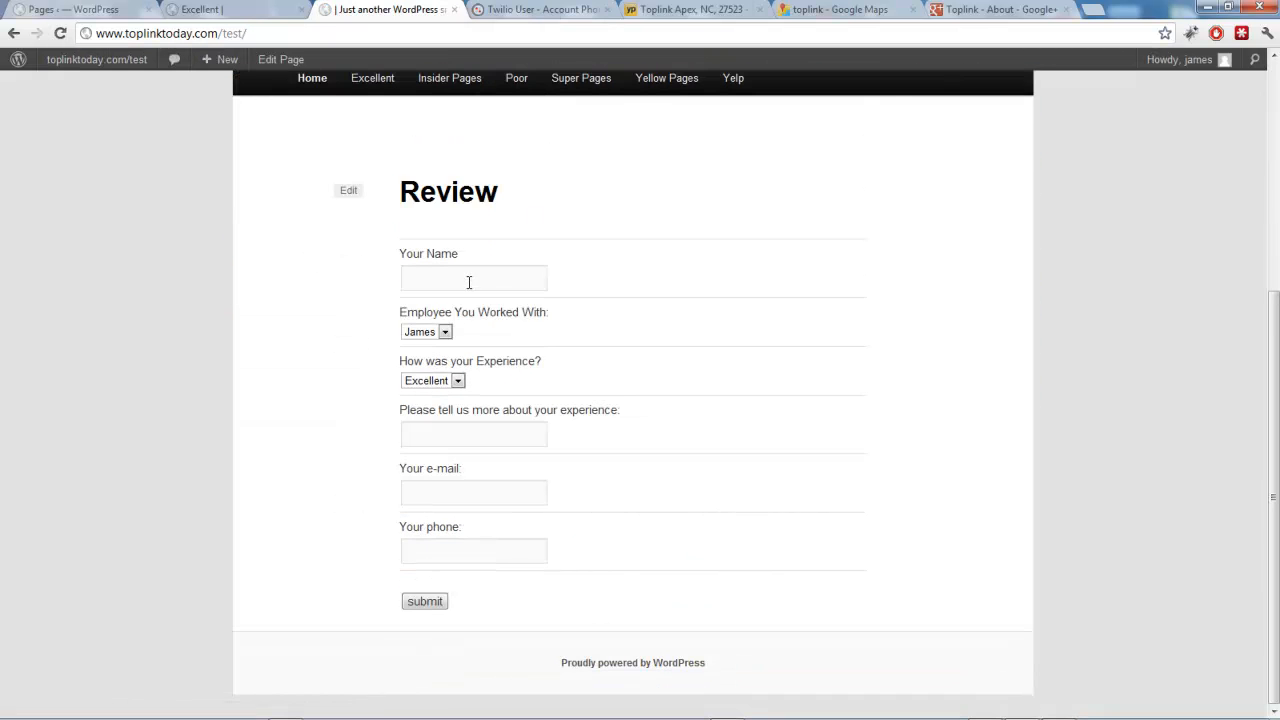
Fill in the reviewer's name on the Review form and enter "It was great" as the experience comment.
left_click(500, 277)
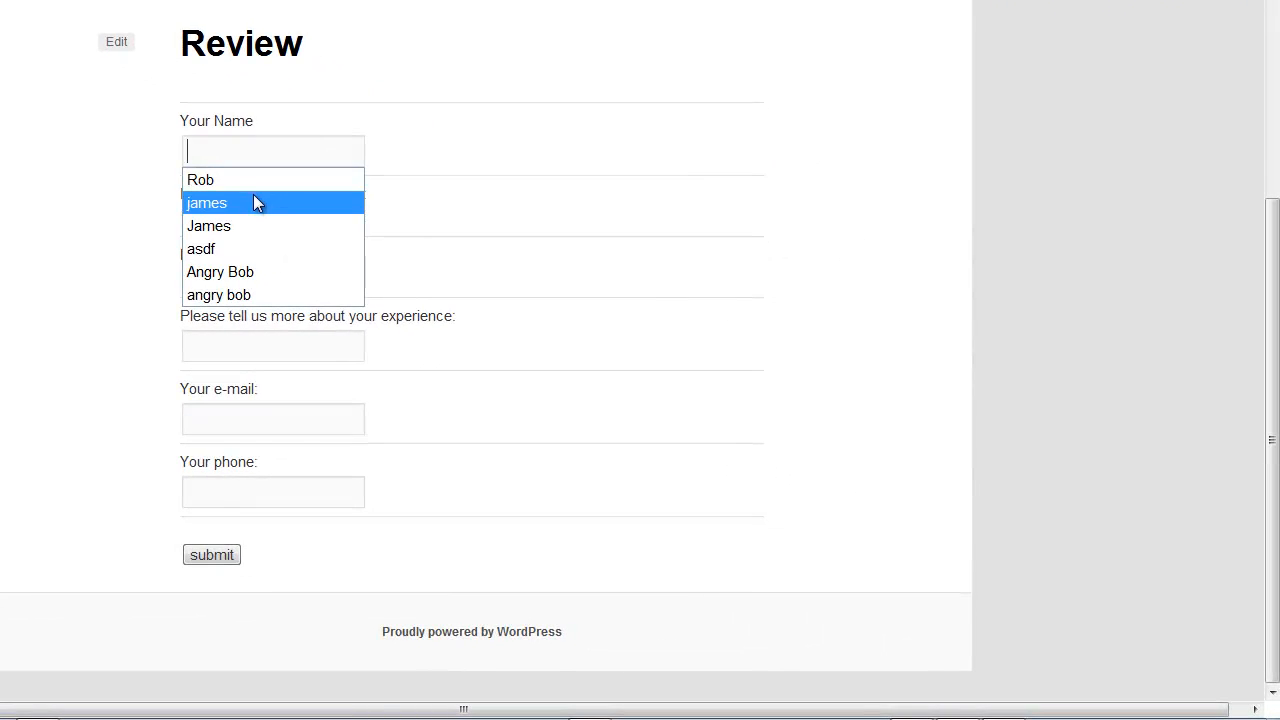
left_click(252, 200)
double_click(314, 145)
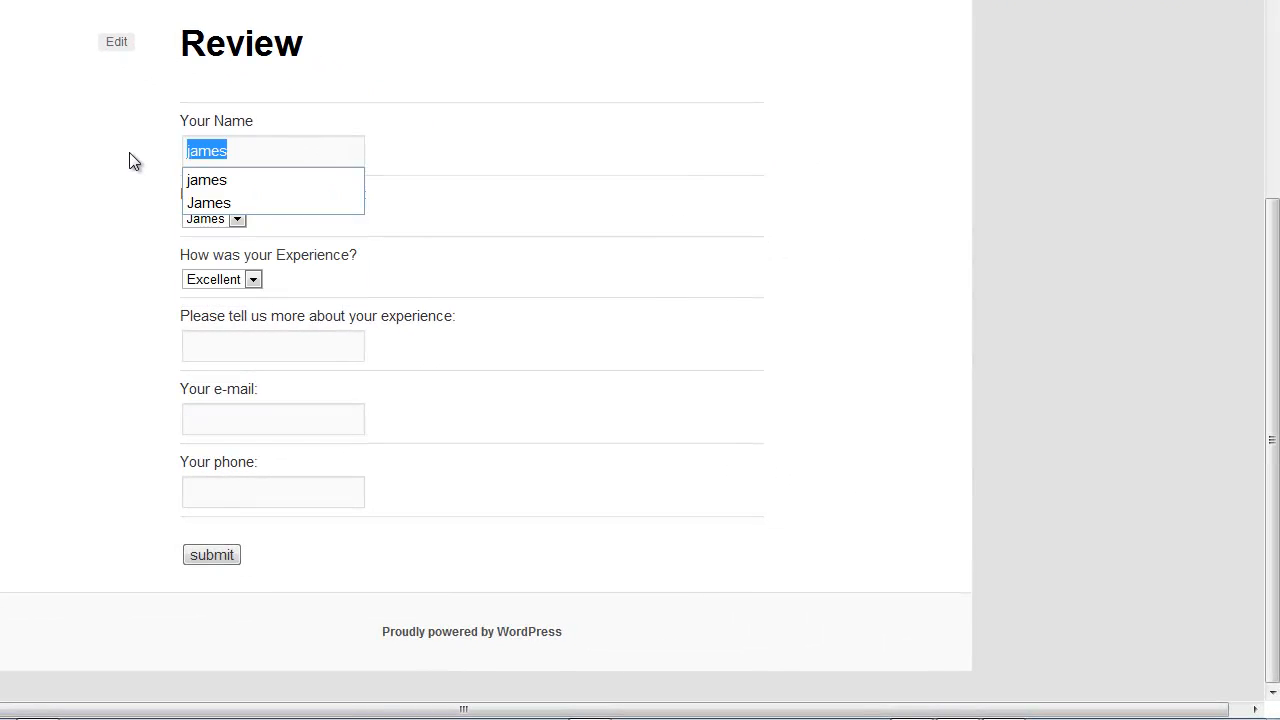
type("Bob")
left_click(129, 152)
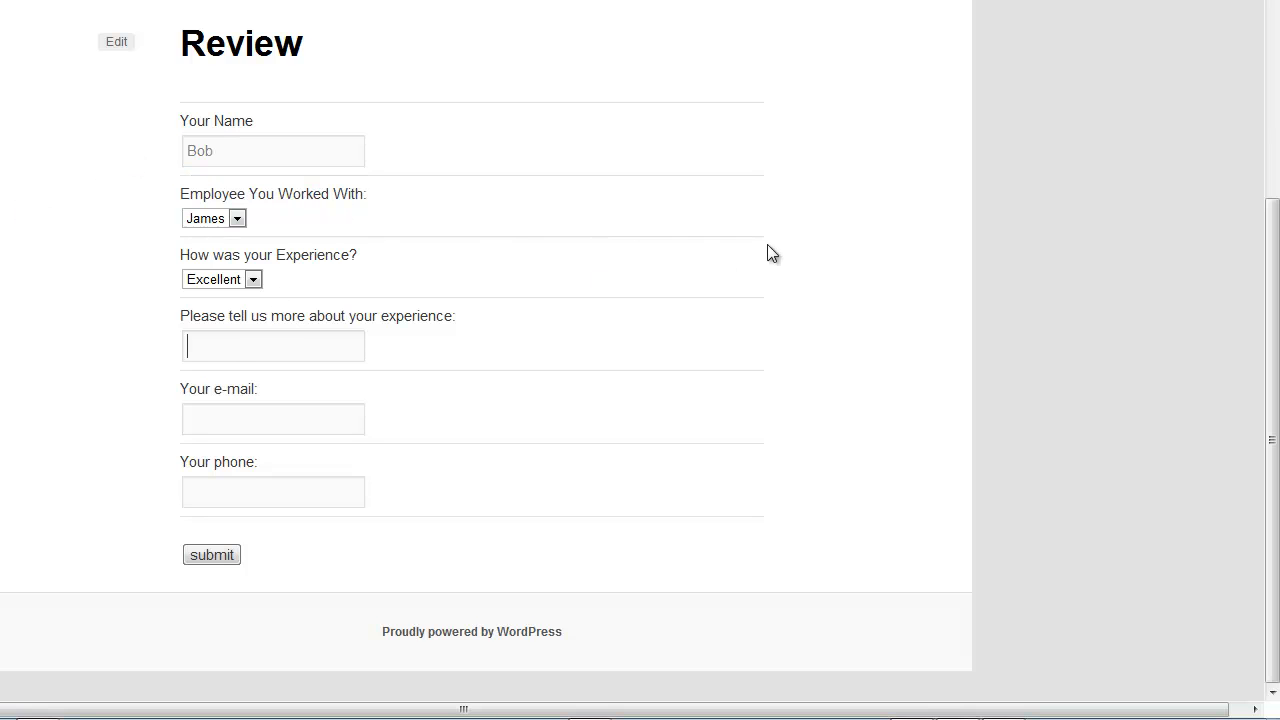
type("It was great")
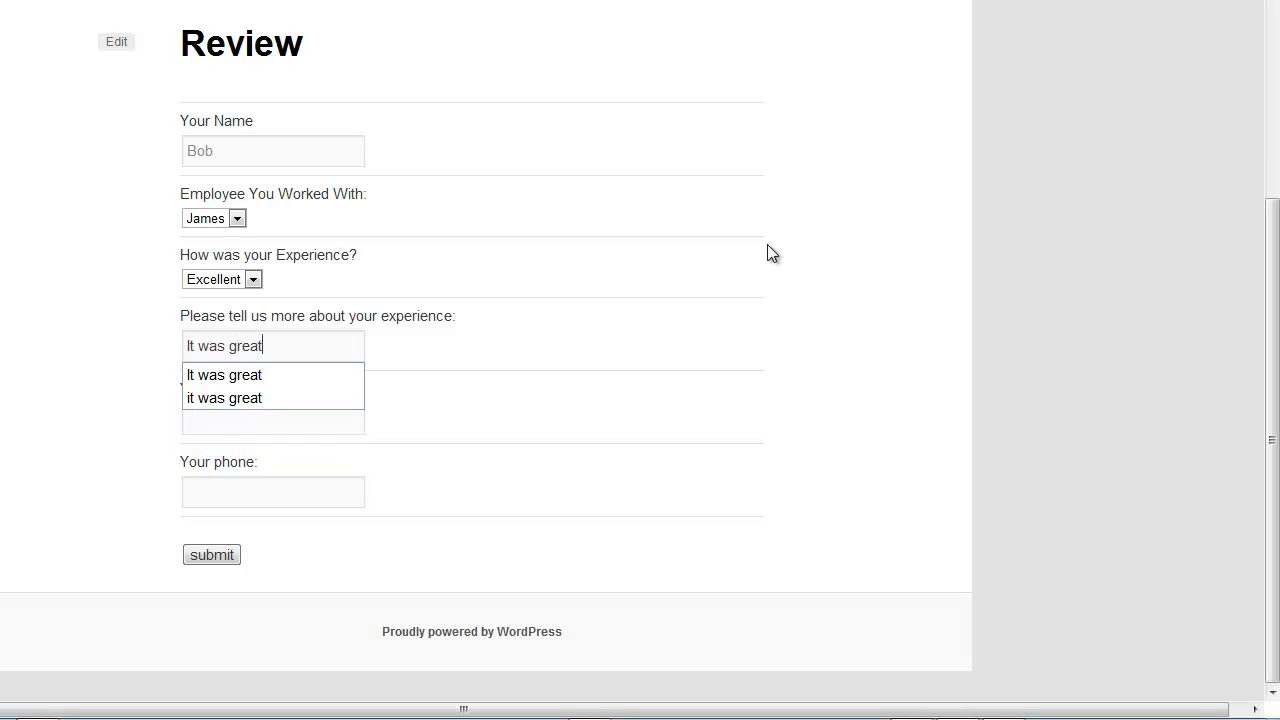
Enter the reviewer's e-mail and phone number, and submit the review with the Excellent rating.
key("Tab")
type("bo")
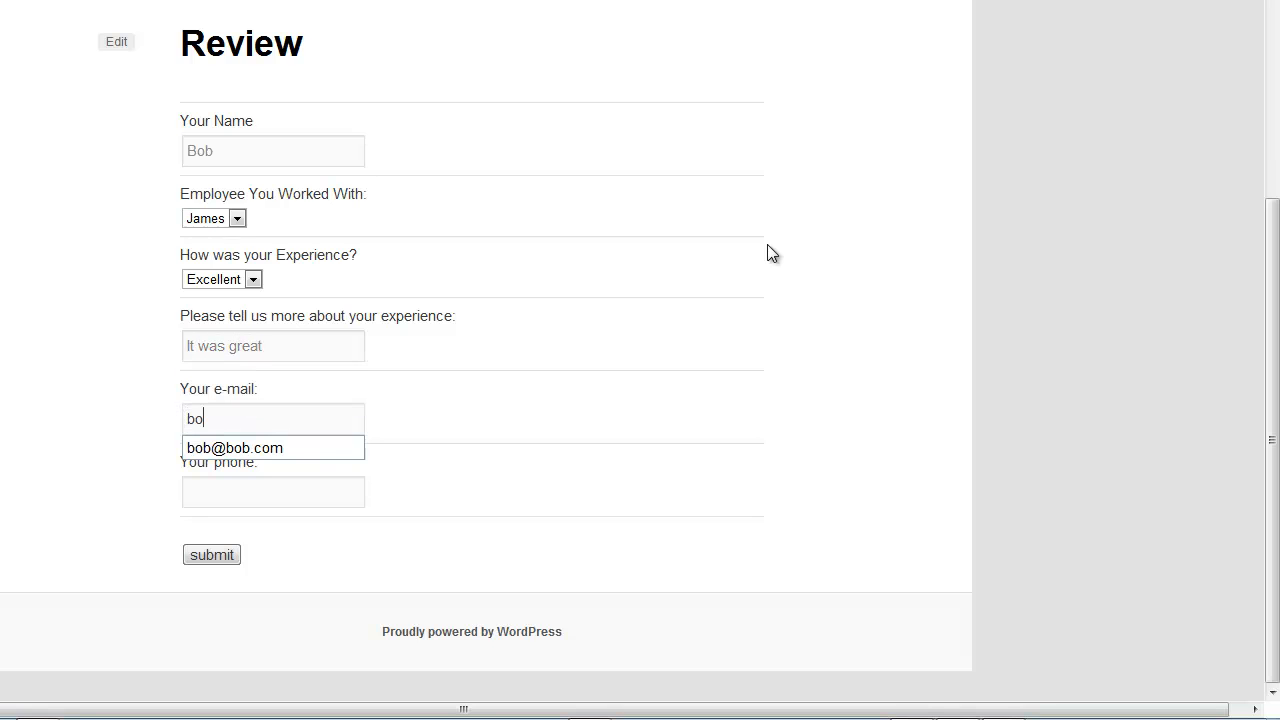
type("b@bob.com")
key("Tab")
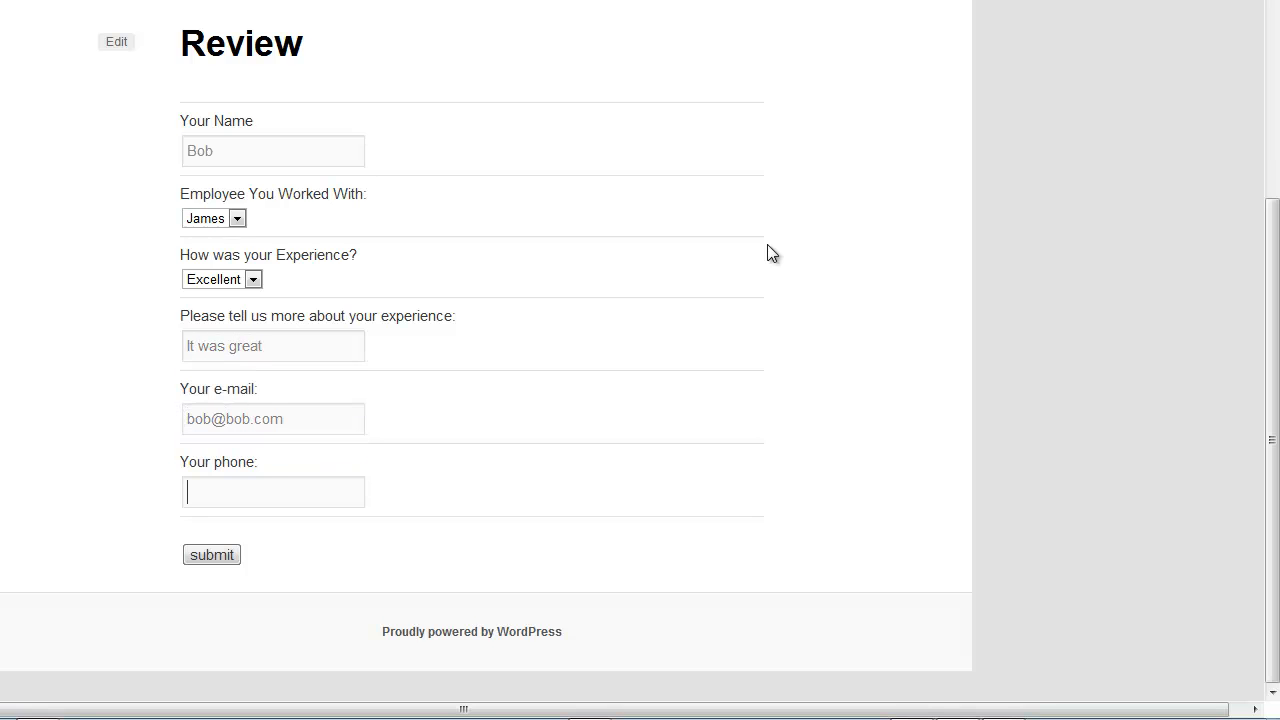
type("1231234")
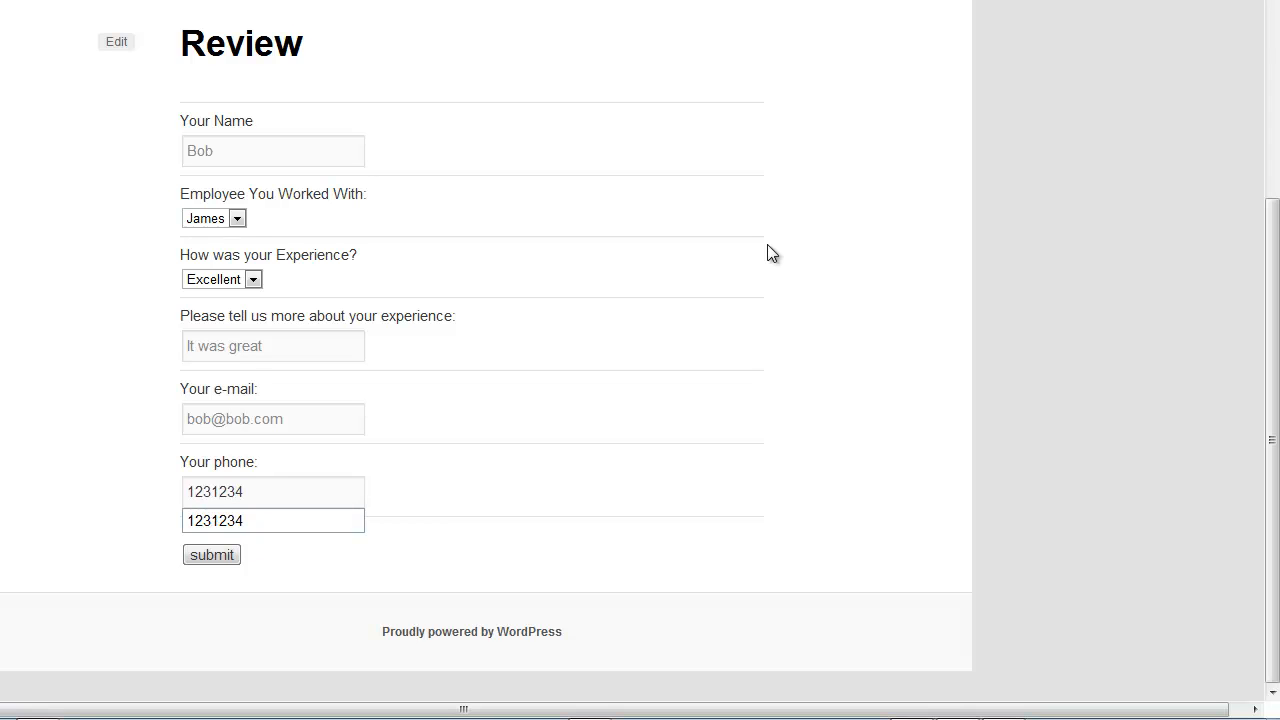
left_click(600, 310)
left_click(213, 557)
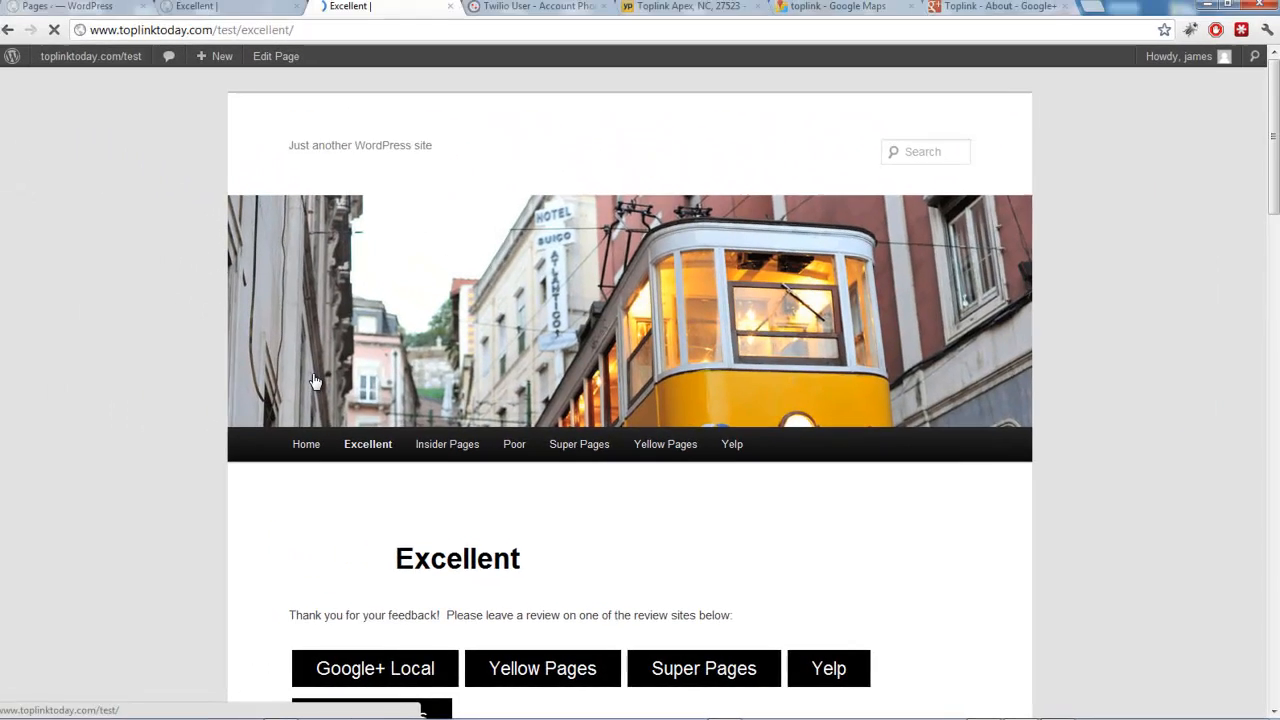
Examine the Excellent page's feedback message, review site buttons and embedded Yellow Pages listing.
scroll(314, 381, "down", 5)
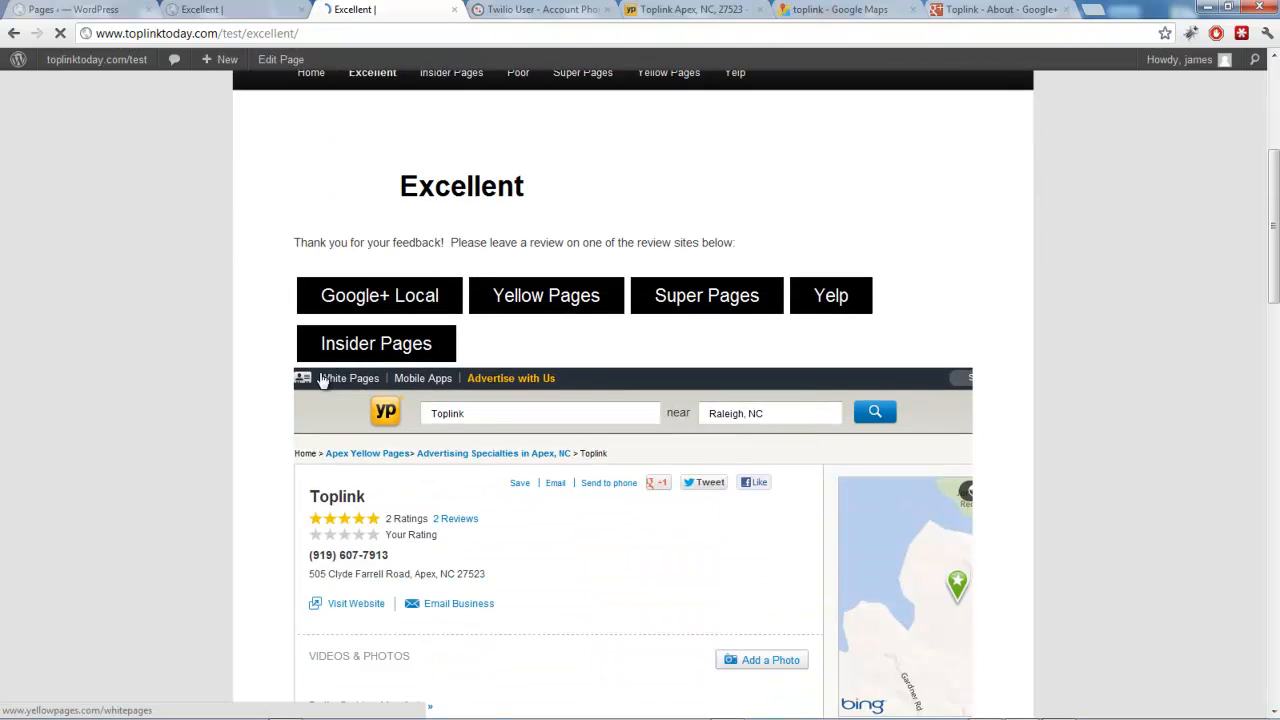
scroll(643, 323, "down", 3)
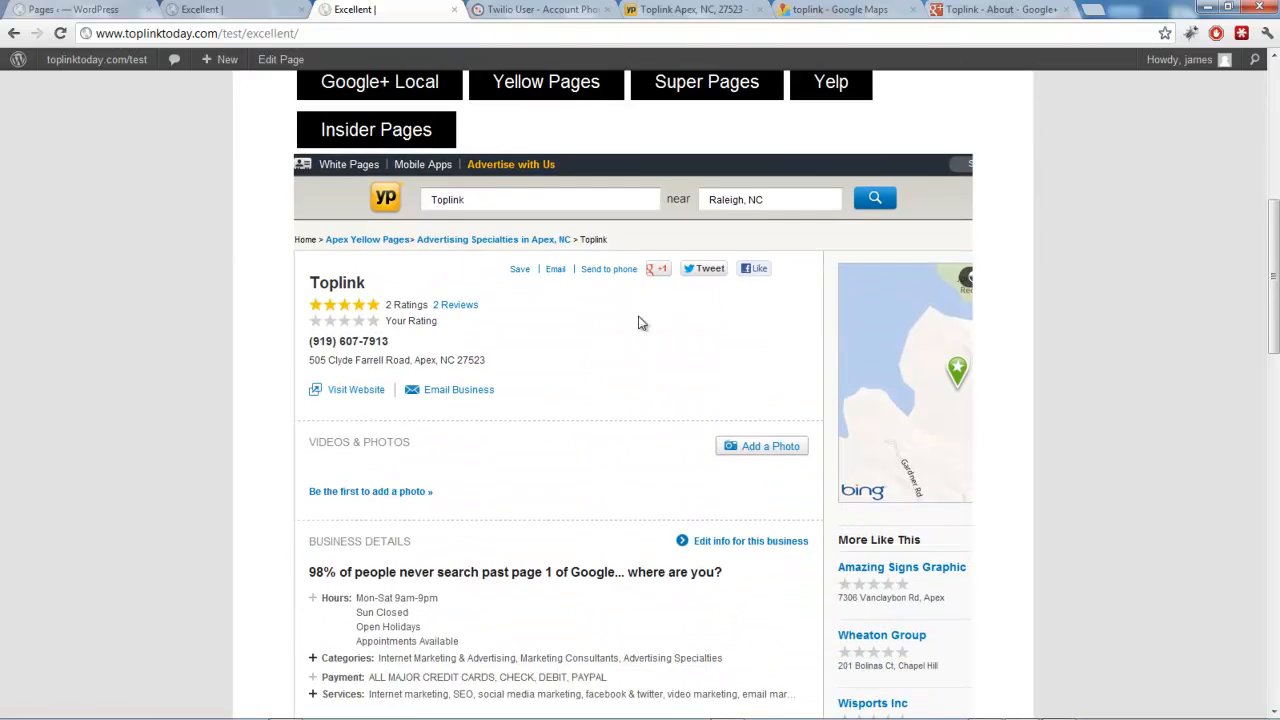
scroll(600, 357, "up", 5)
scroll(600, 367, "up", 1)
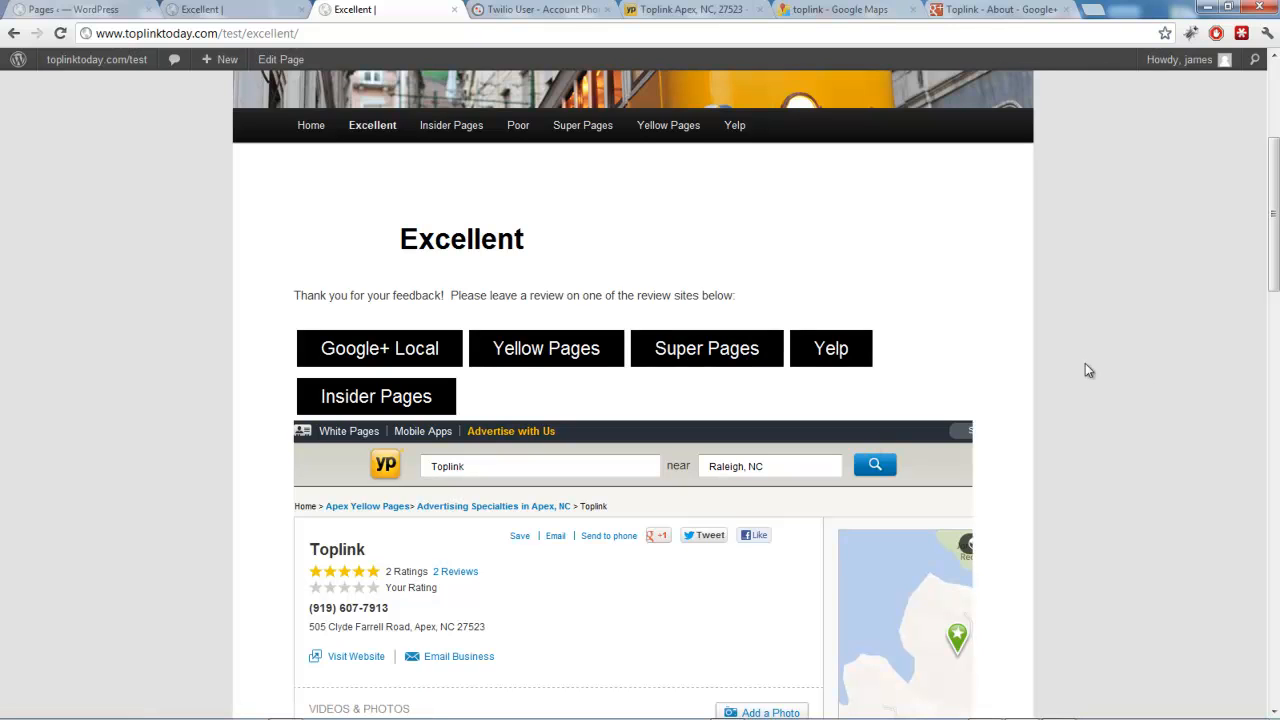
left_click_drag(796, 304, 763, 277)
left_click(768, 274)
scroll(100, 177, "up", 3)
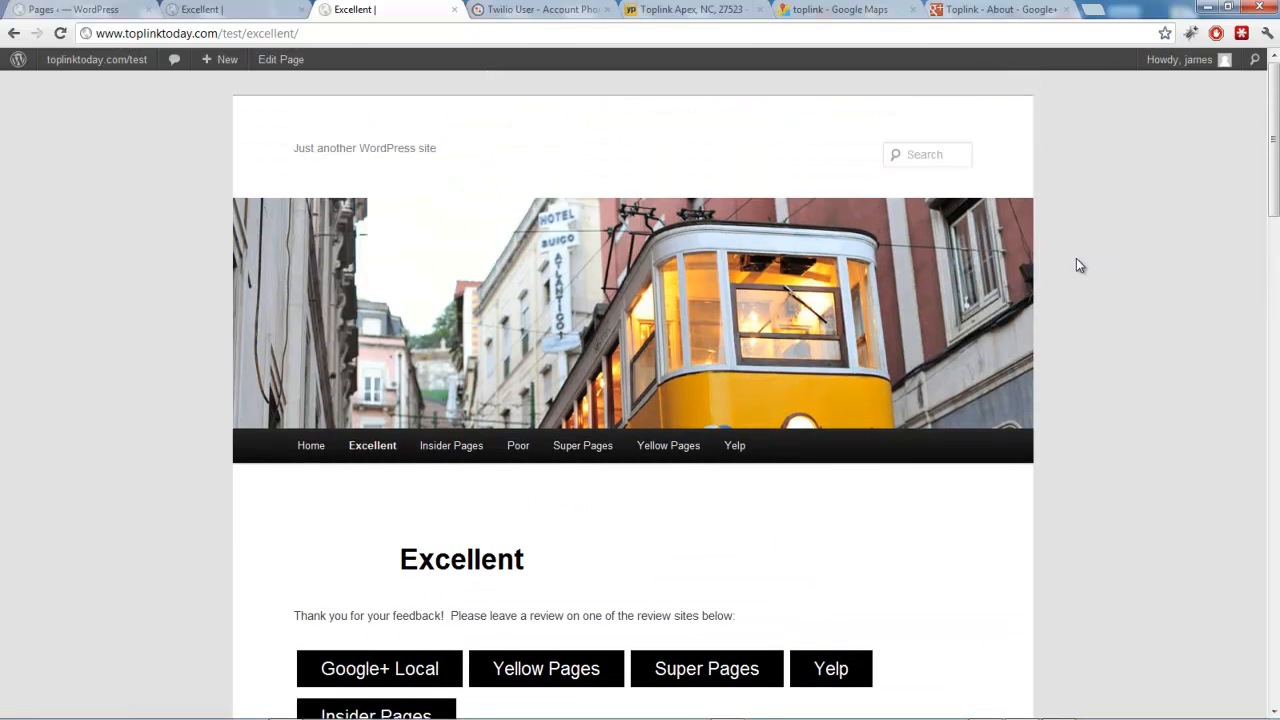
scroll(1065, 290, "down", 6)
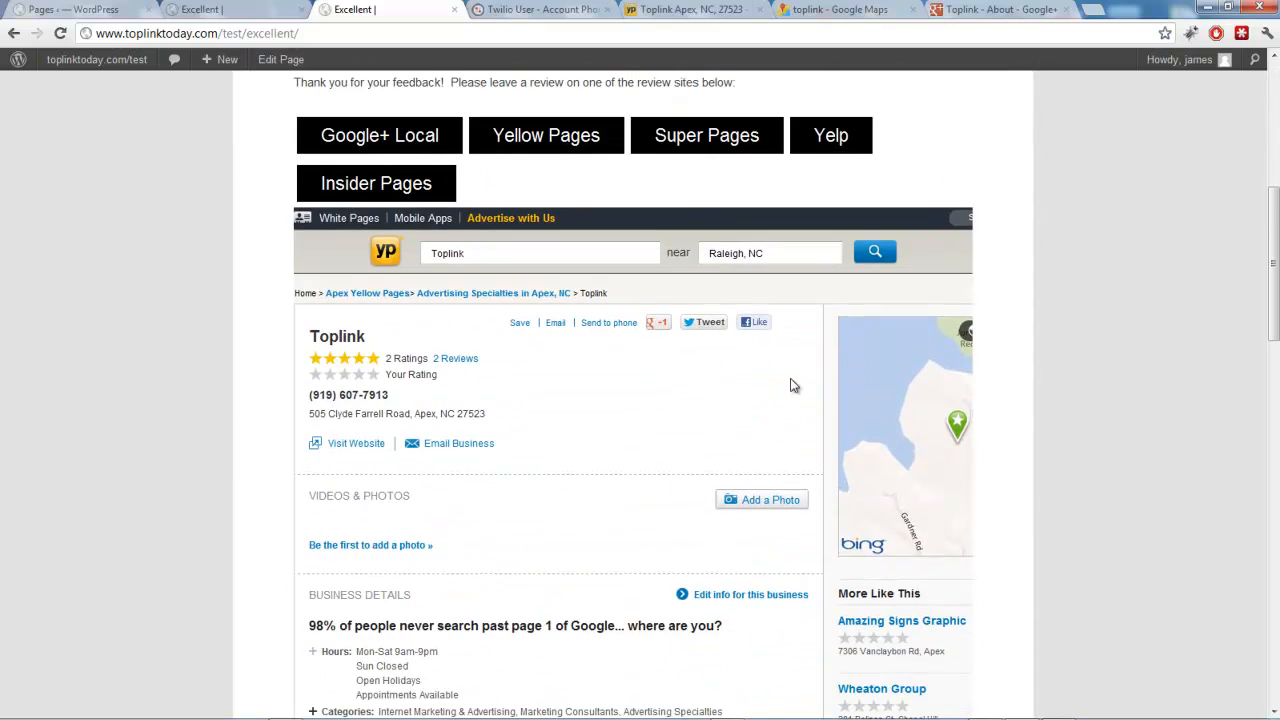
scroll(822, 374, "down", 4)
scroll(826, 366, "up", 8)
scroll(820, 369, "down", 5)
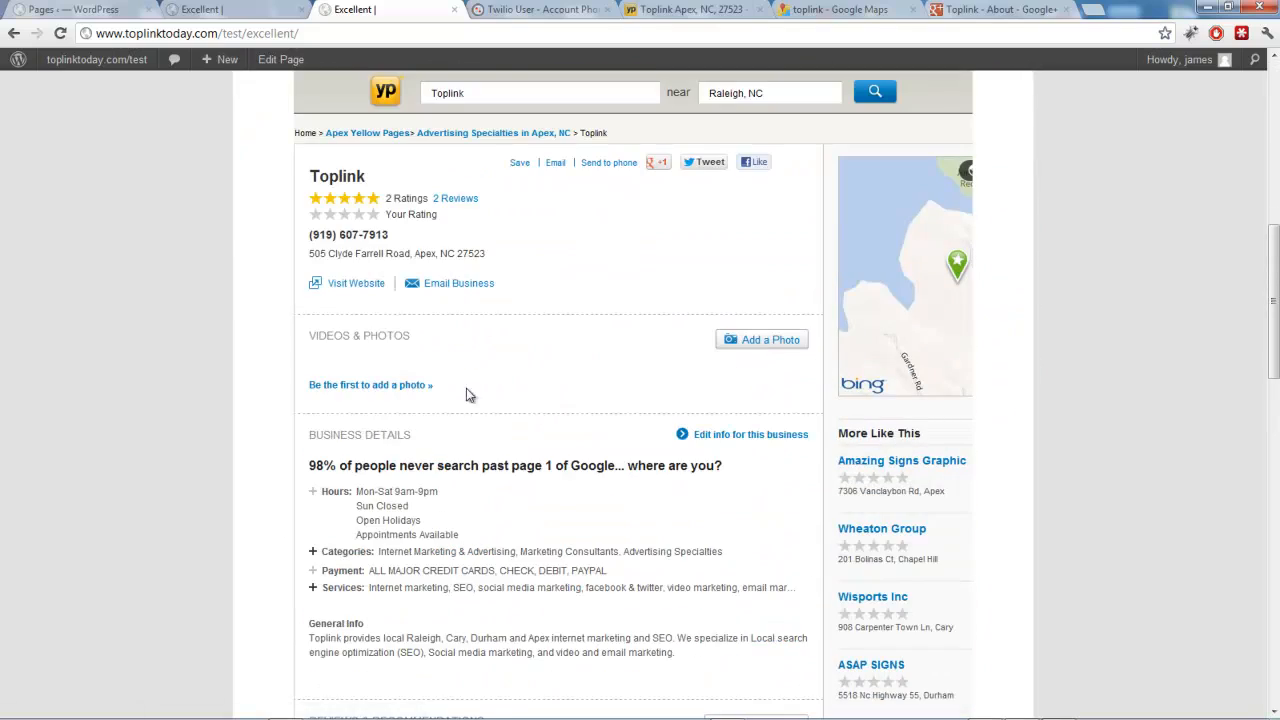
scroll(551, 394, "up", 6)
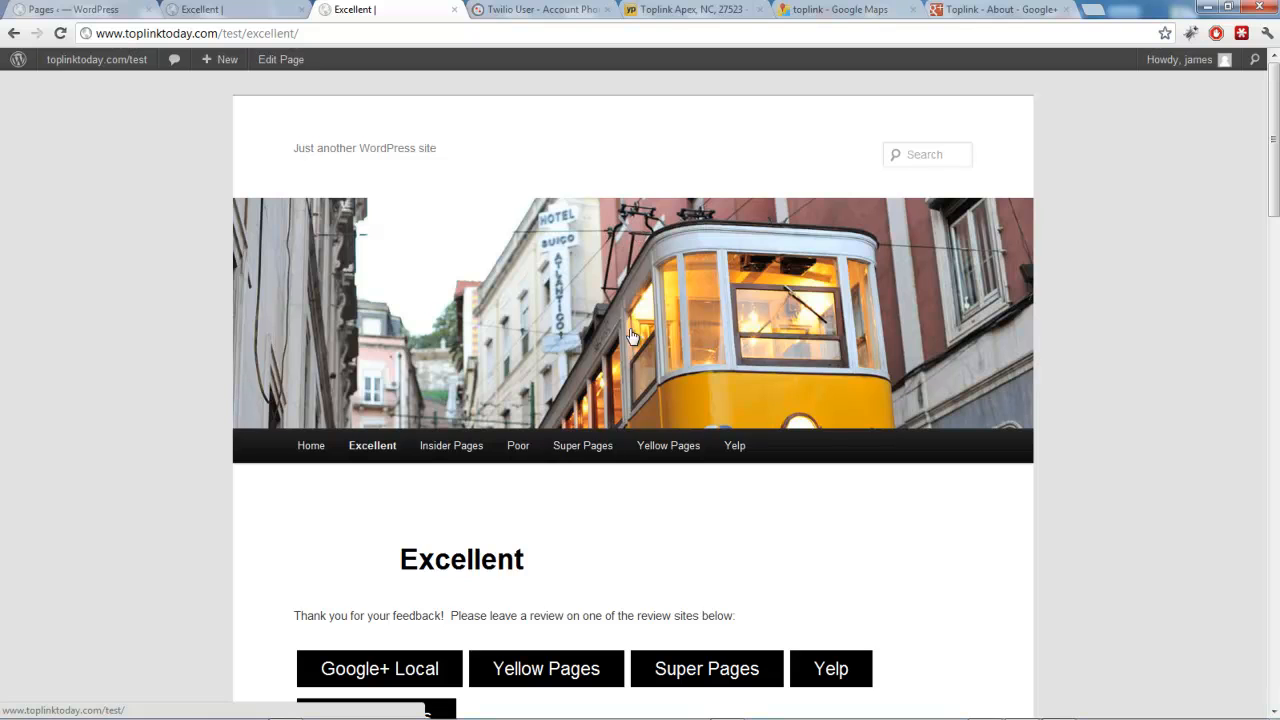
scroll(1081, 378, "down", 5)
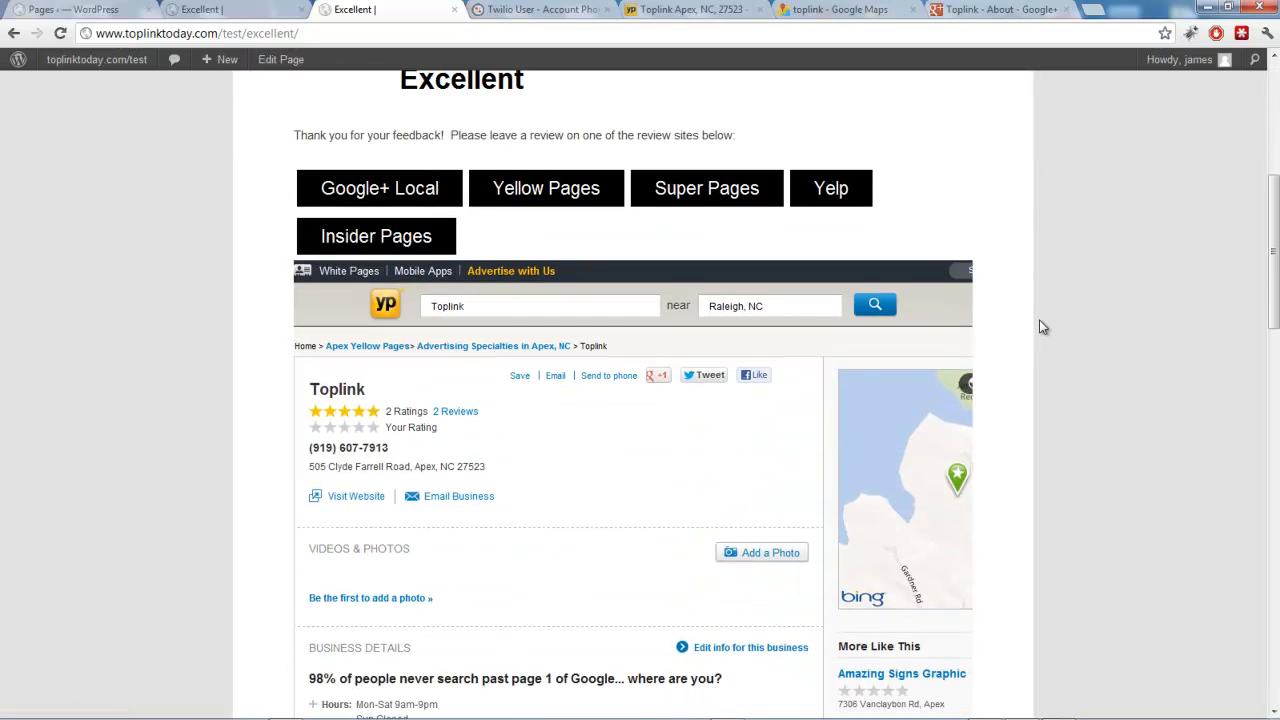
scroll(1036, 328, "up", 4)
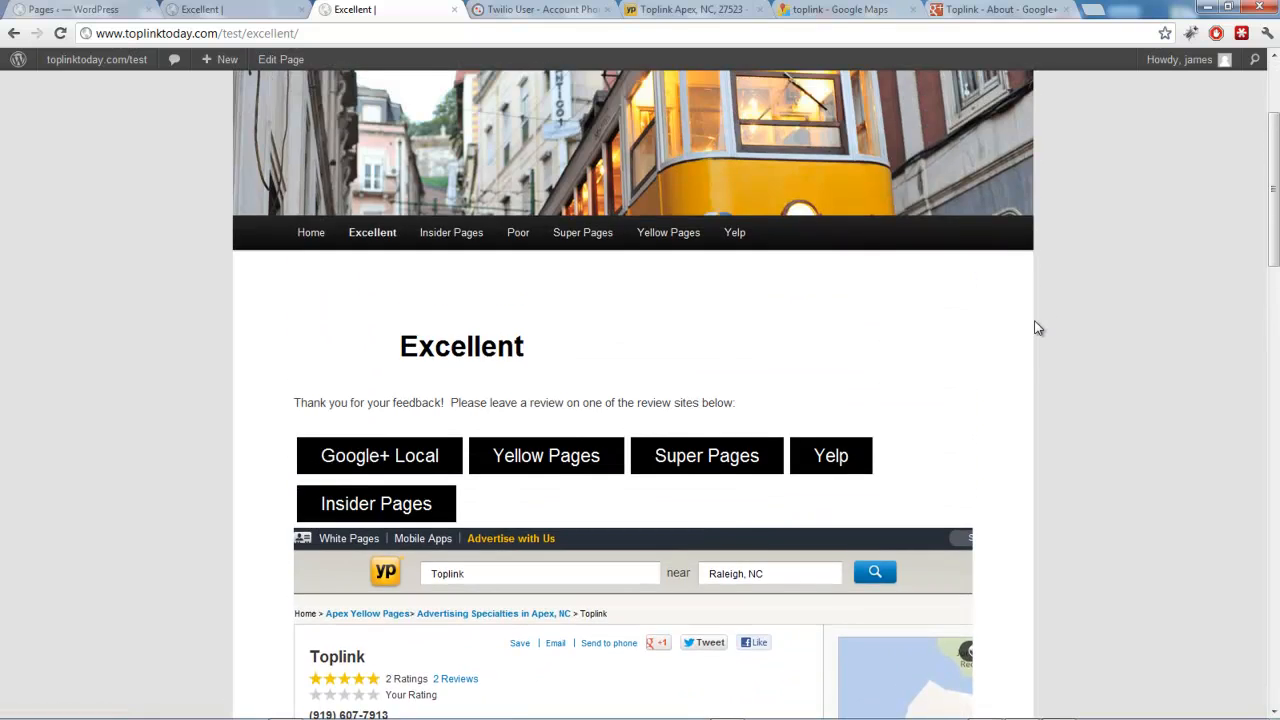
scroll(1046, 316, "down", 1)
scroll(1045, 312, "down", 1)
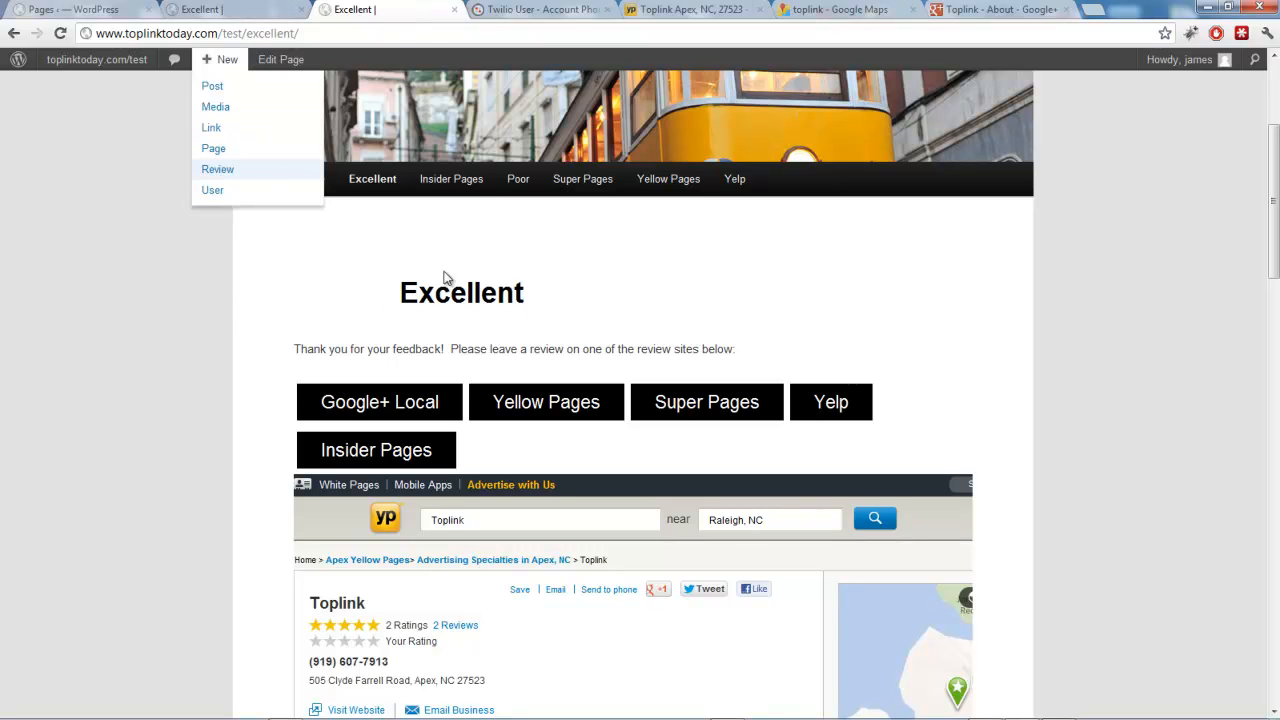
Go back to the dashboard and open the newly submitted review for editing from the reviews list.
left_click(70, 86)
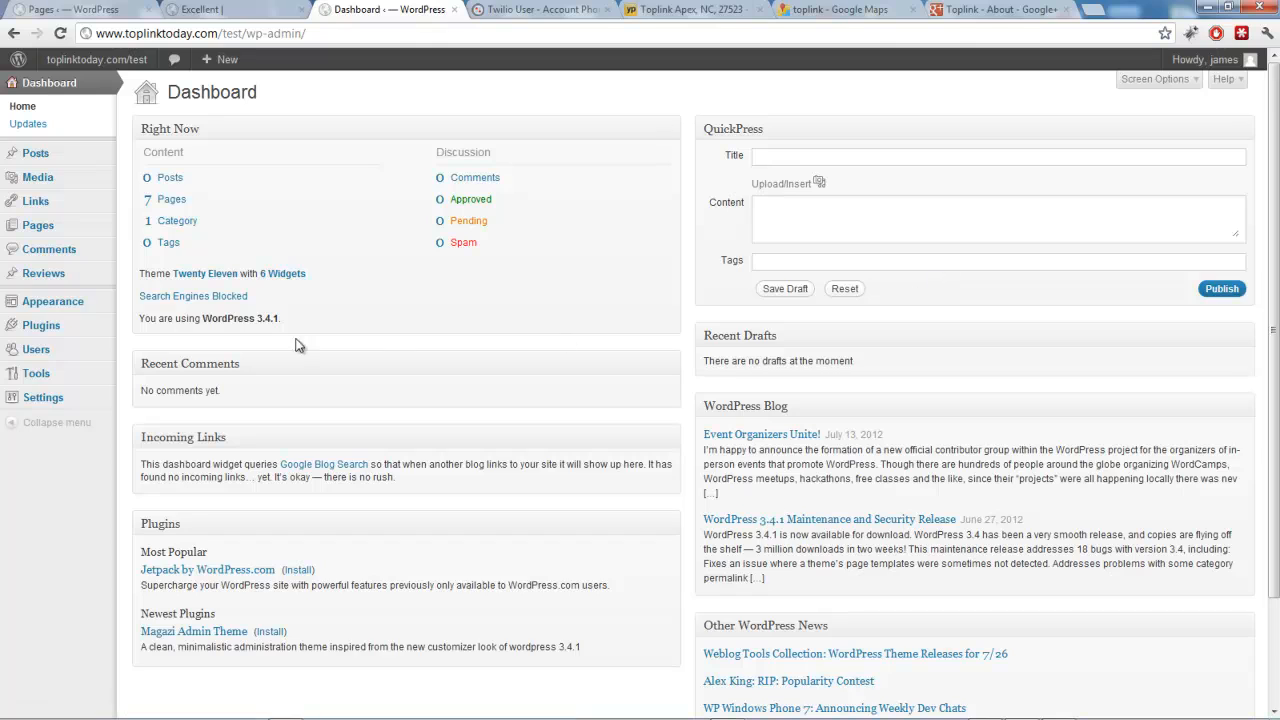
mouse_move(58, 285)
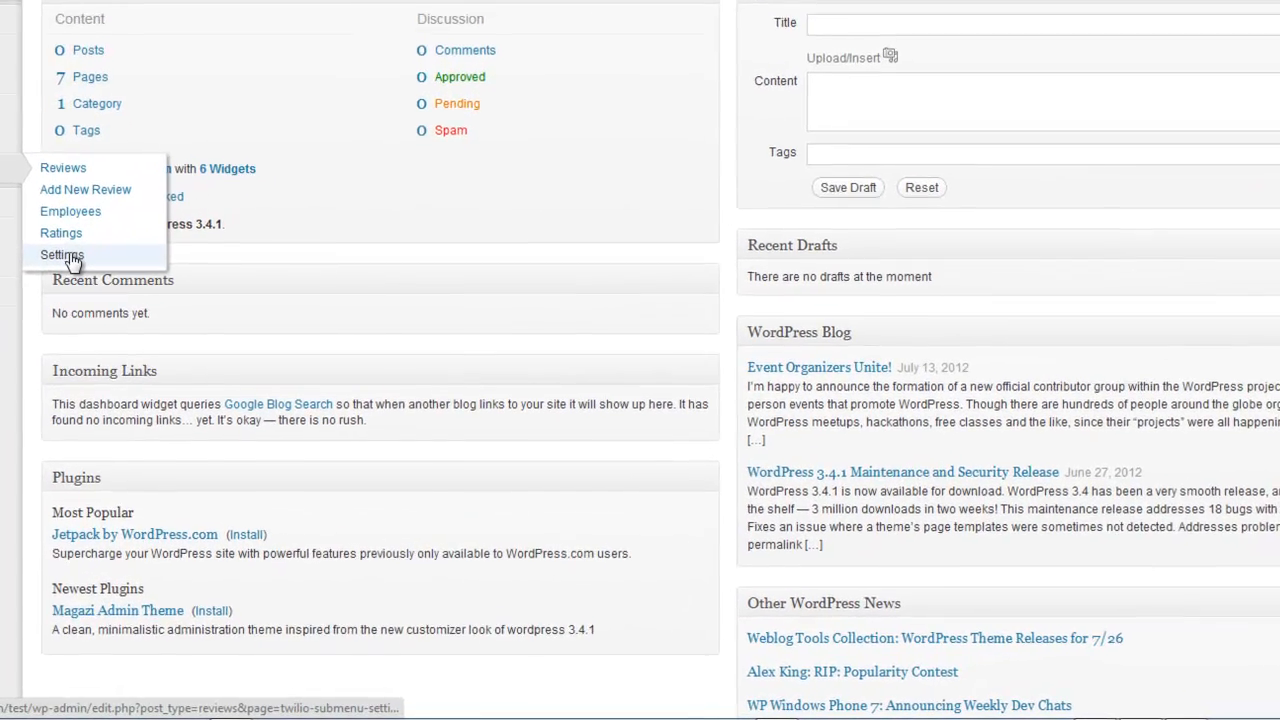
left_click(57, 250)
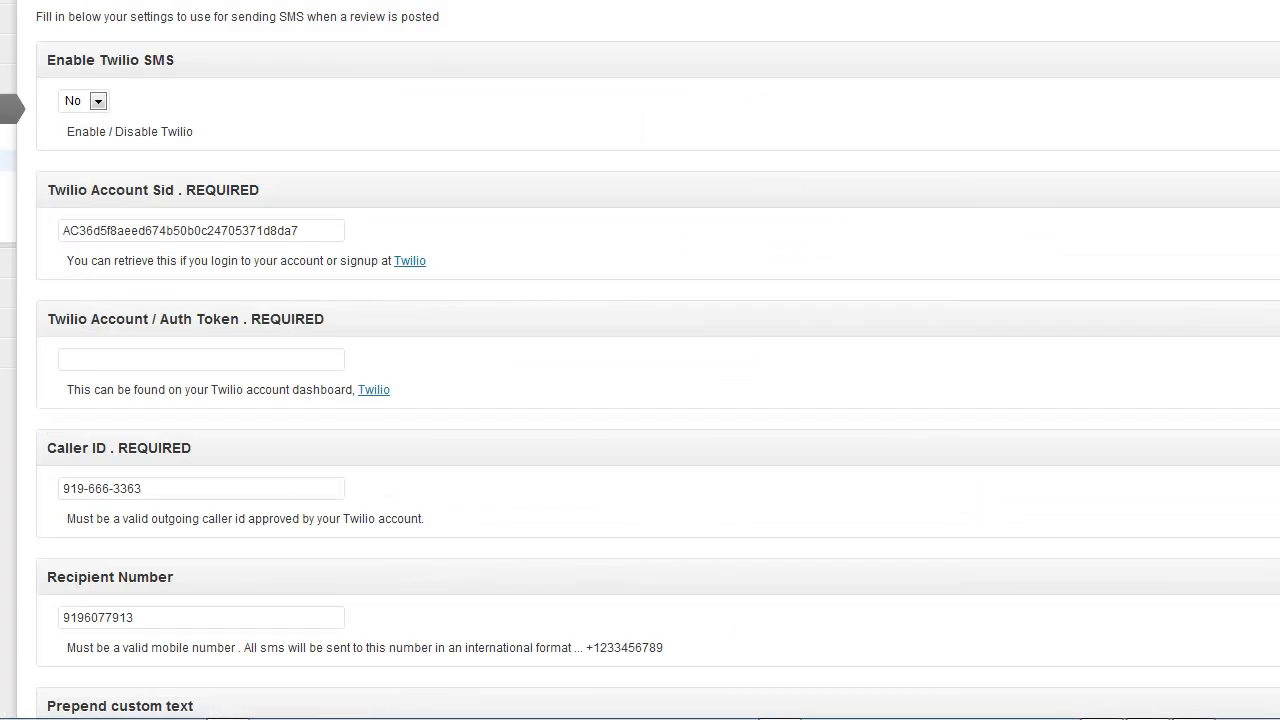
left_click(6, 139)
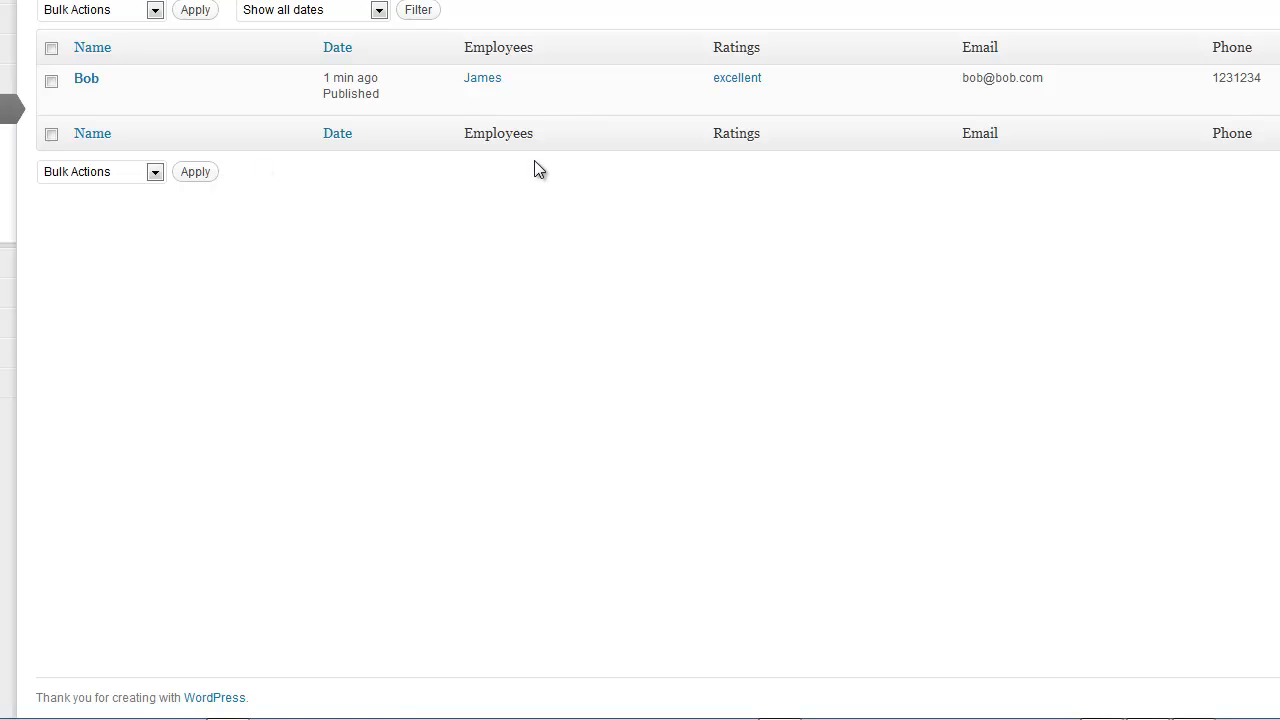
mouse_move(89, 80)
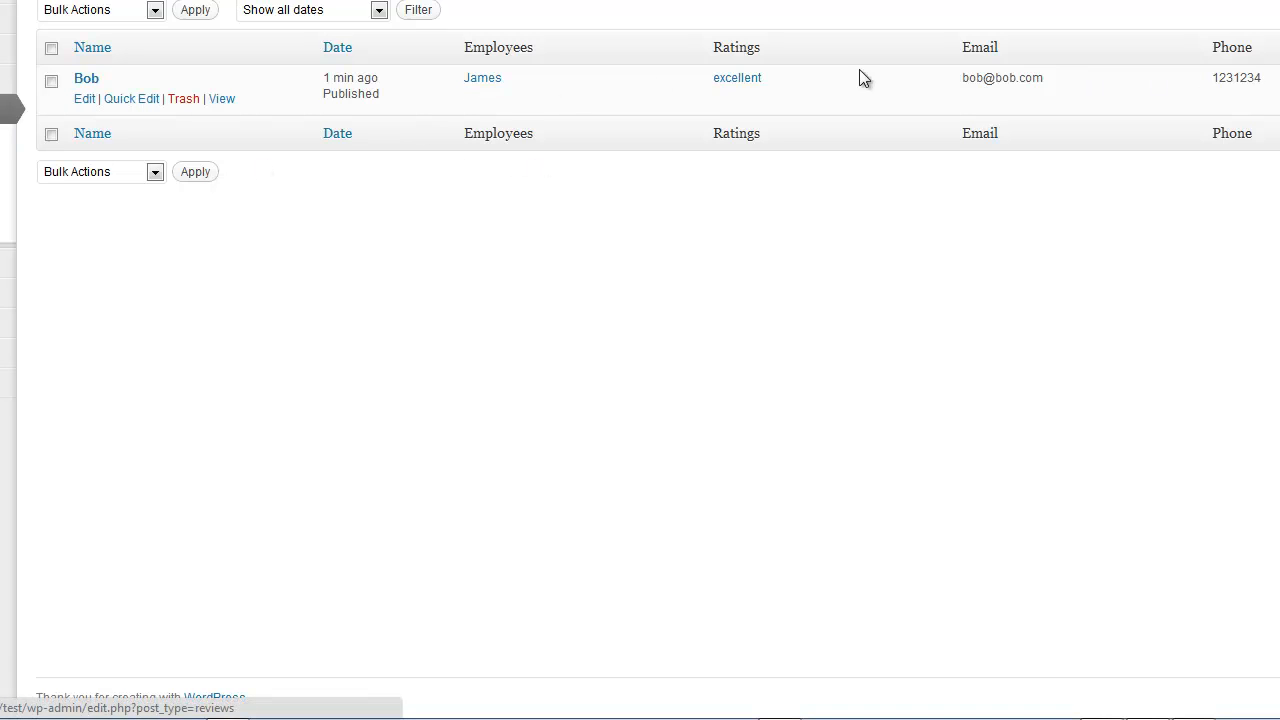
left_click(92, 78)
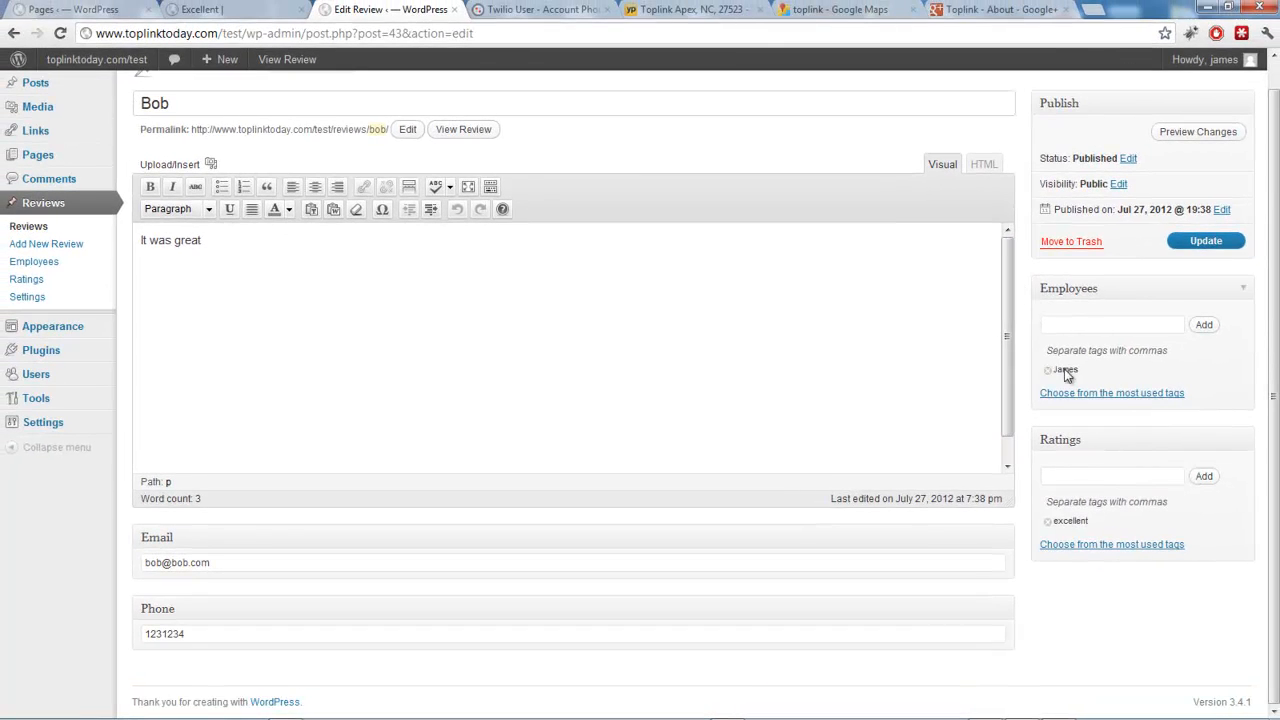
Examine the submitted review's e-mail, phone, comment text and reviewer name on its edit page.
left_click_drag(229, 567, 140, 576)
left_click(190, 653)
left_click_drag(190, 653, 126, 652)
left_click_drag(257, 286, 142, 262)
left_click(223, 262)
left_click_drag(263, 260, 126, 257)
left_click(270, 275)
double_click(251, 126)
left_click(253, 126)
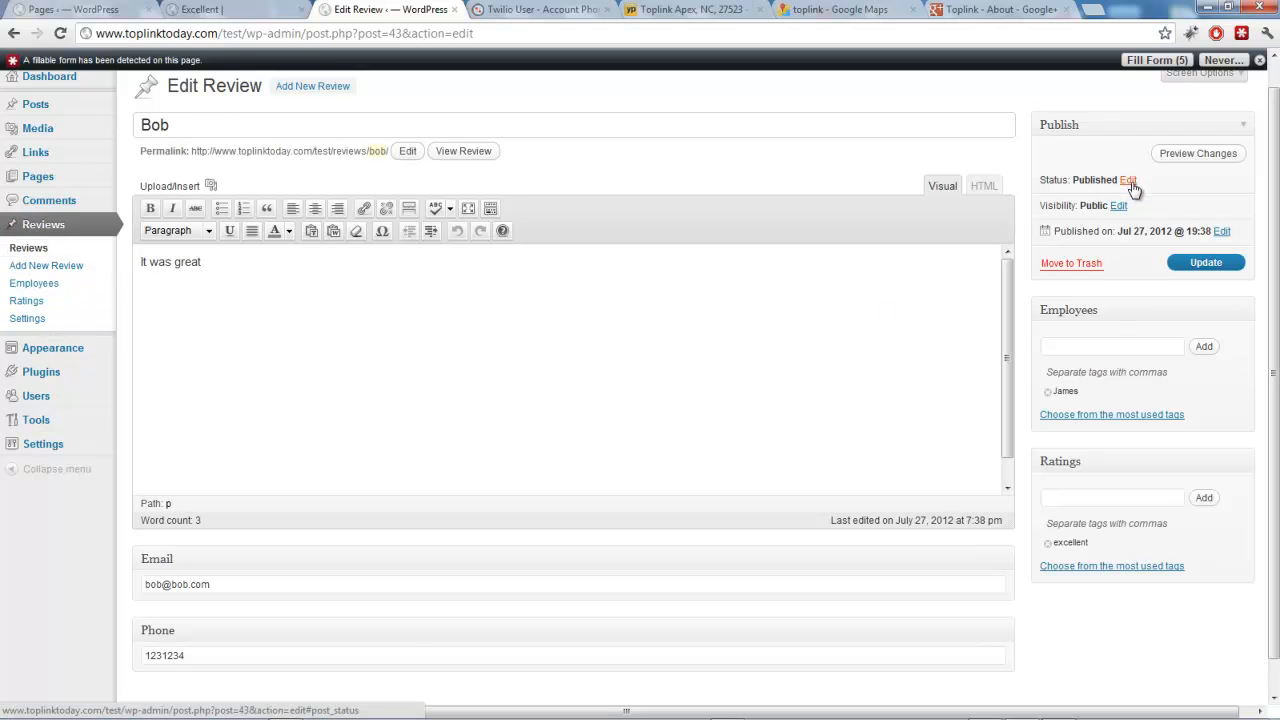
Change the month of the review's publication date to 03-Mar and update the review.
left_click(1221, 232)
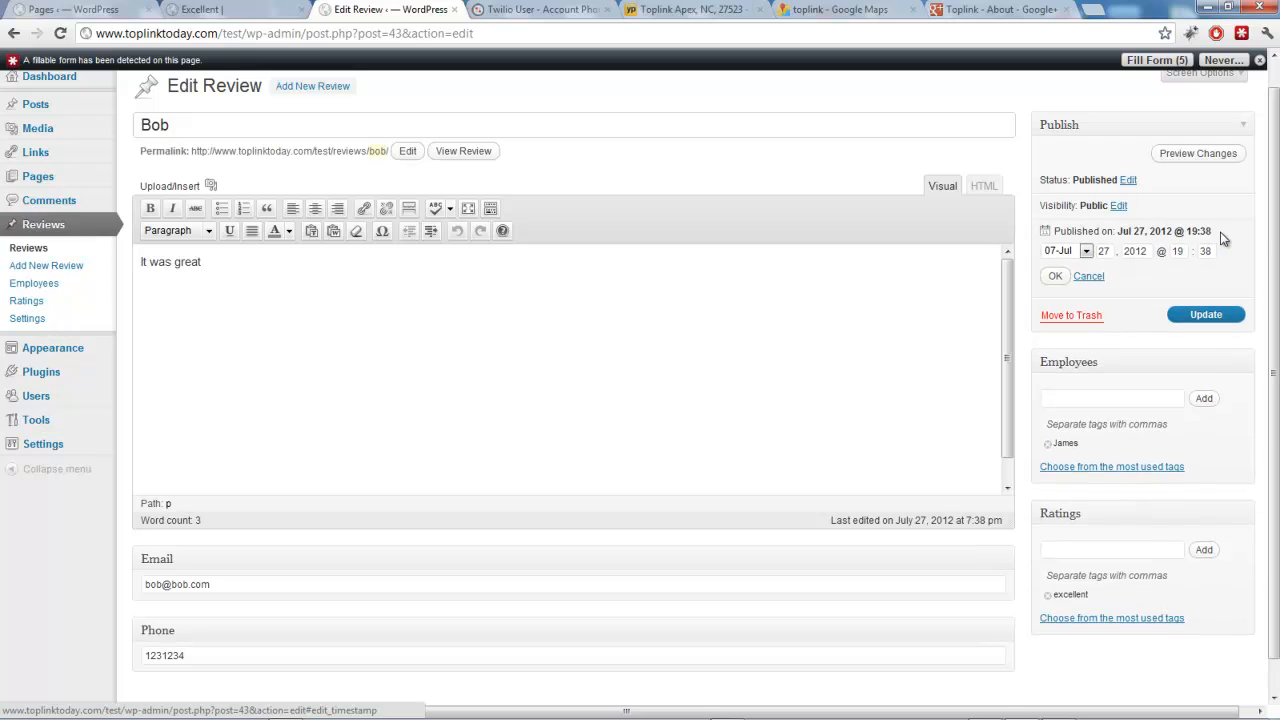
left_click(1087, 252)
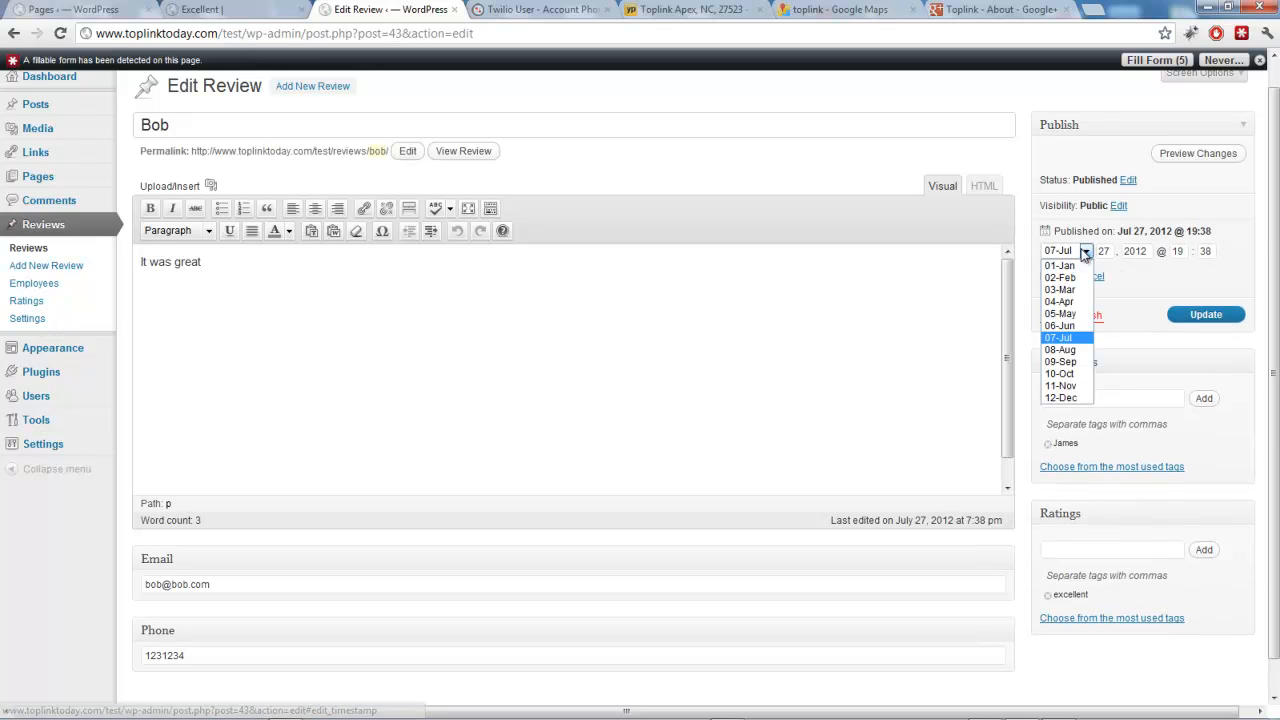
left_click(1056, 289)
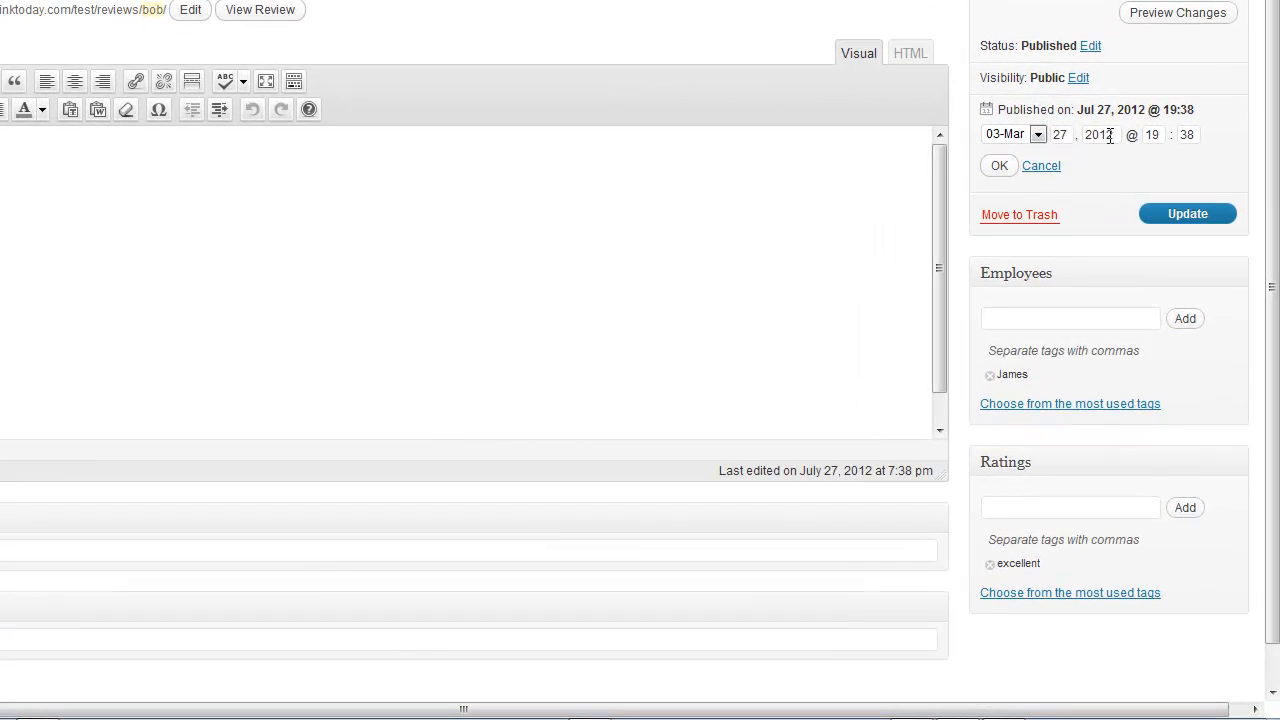
left_click(999, 166)
left_click(1187, 166)
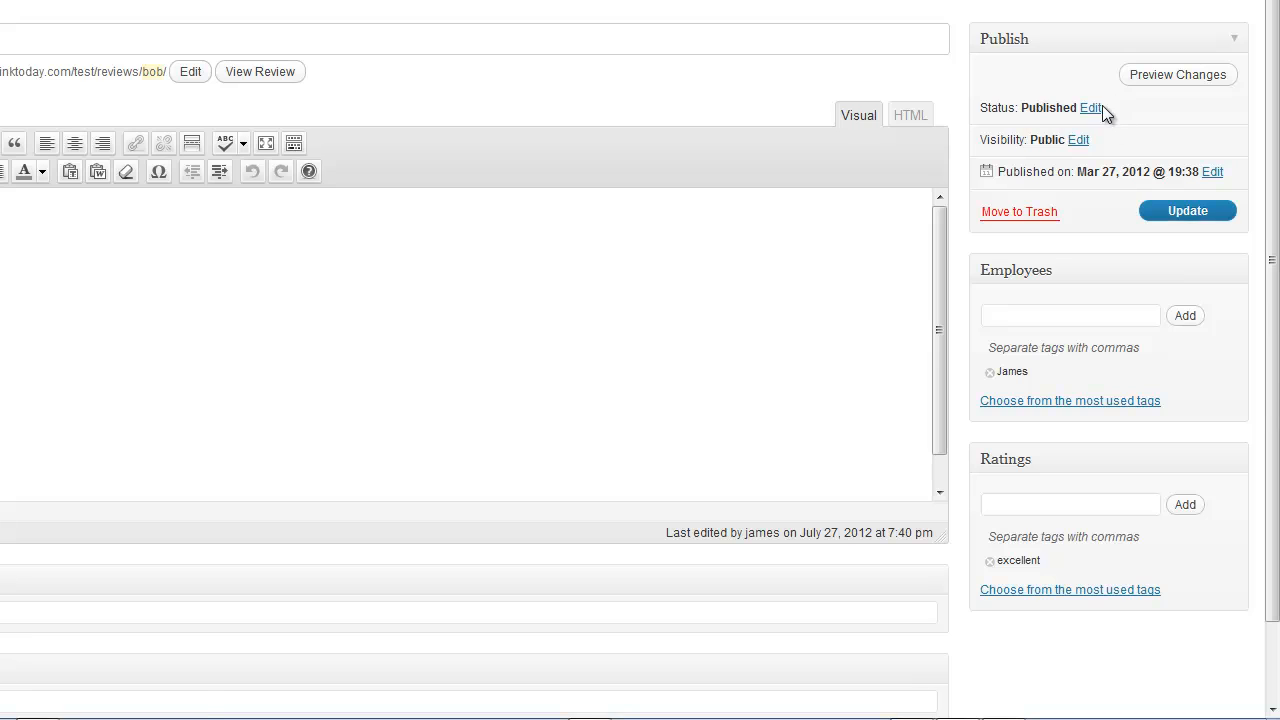
Set the review's status to Draft and save it.
left_click(1090, 107)
left_click(1063, 131)
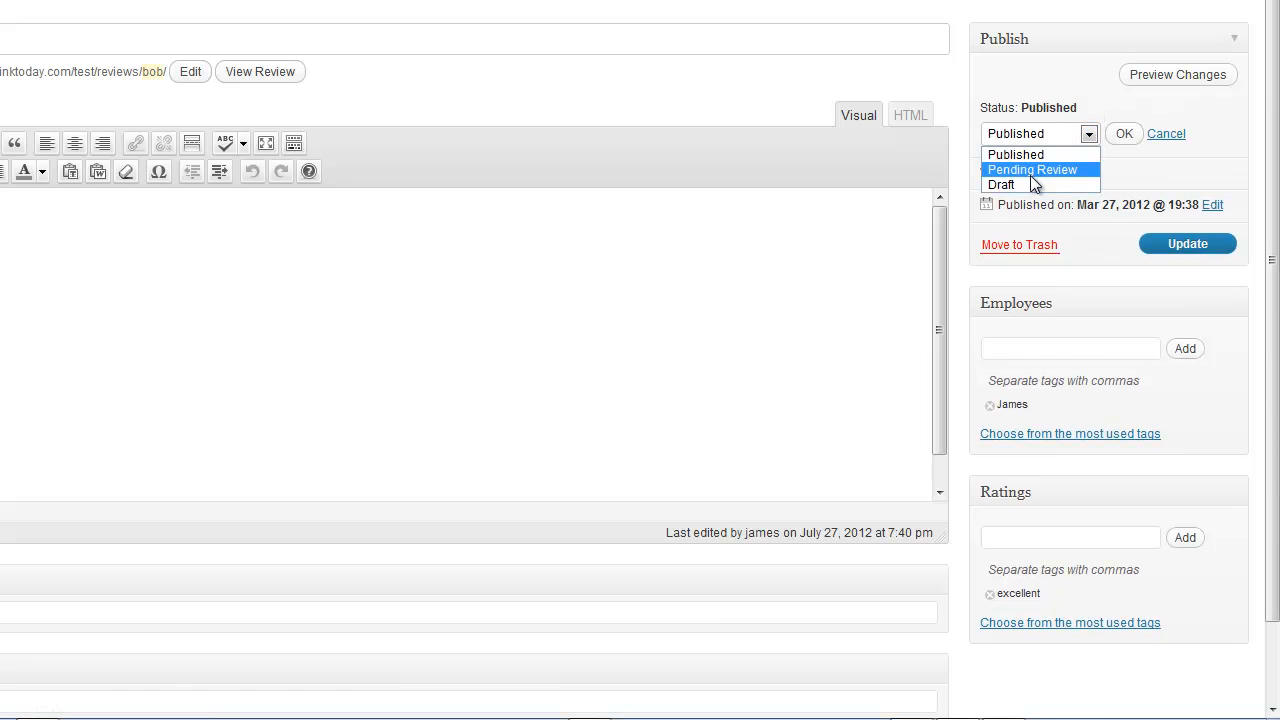
left_click(1030, 184)
left_click(1124, 136)
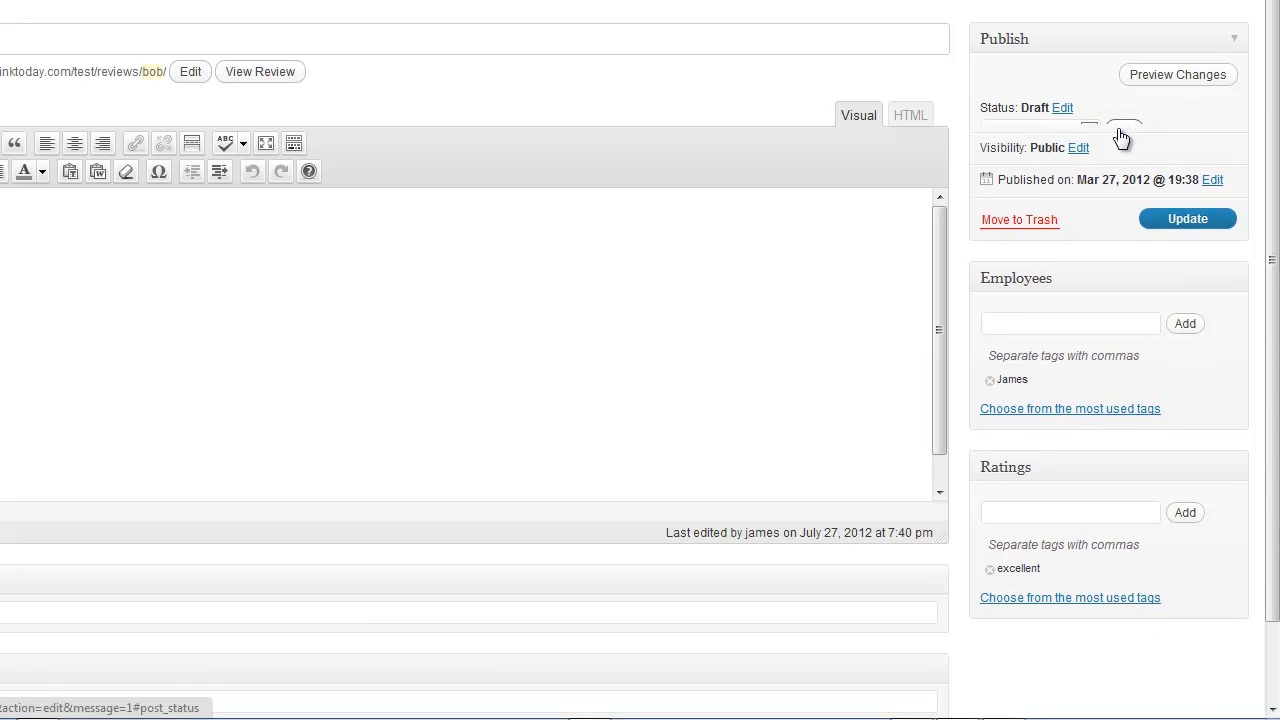
left_click(1160, 211)
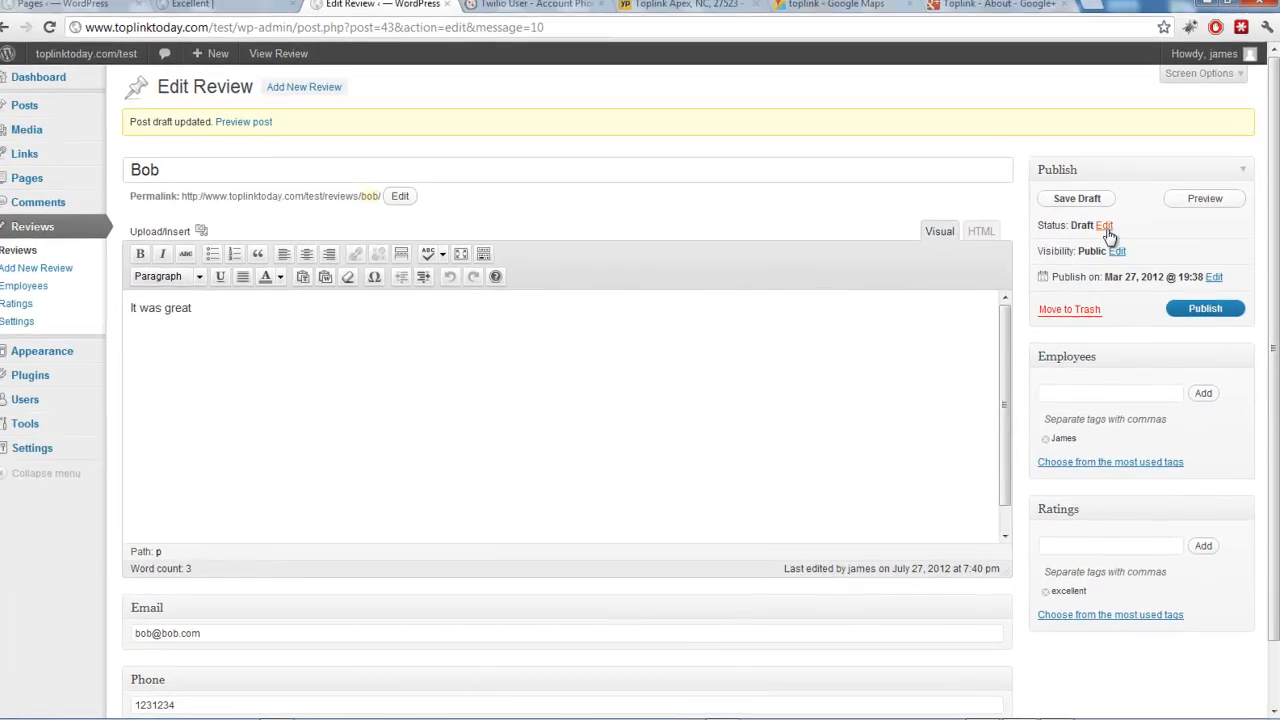
Check the status options available for the draft review and publish the review again.
left_click(1071, 134)
left_click(1058, 159)
left_click(1054, 177)
left_click(1094, 255)
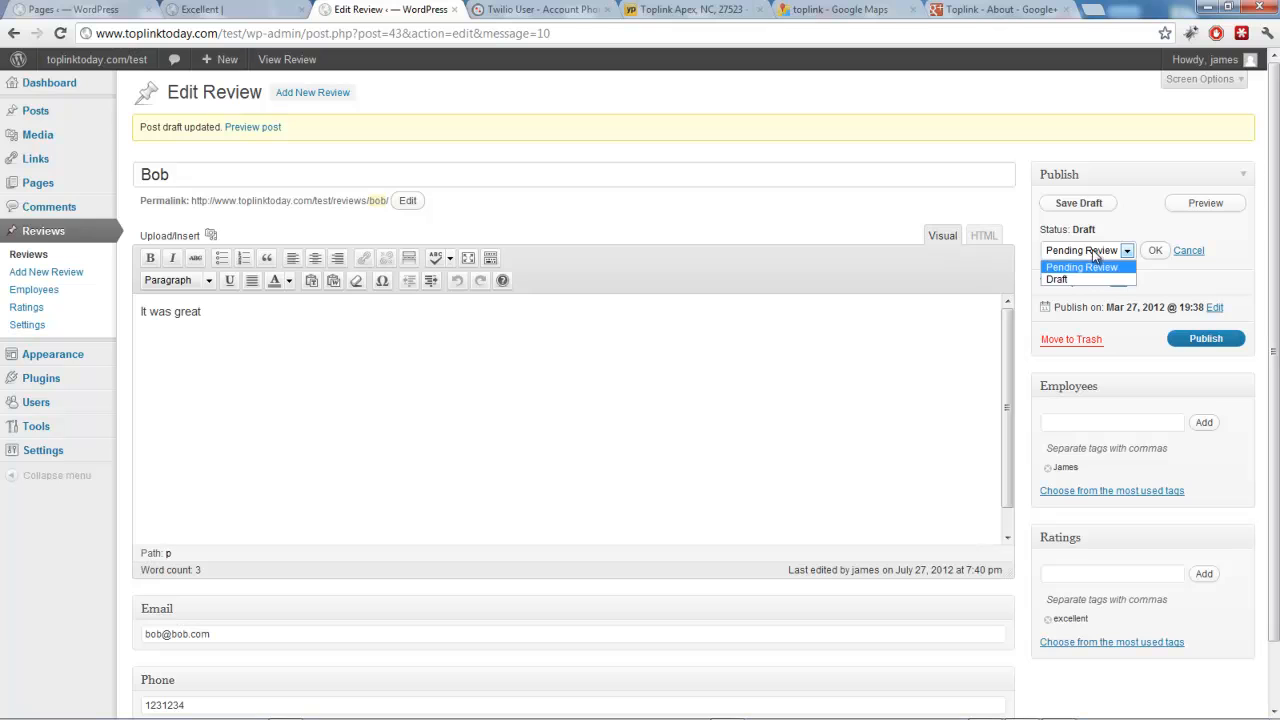
left_click(1098, 253)
left_click(1096, 255)
left_click(1096, 277)
left_click(1203, 338)
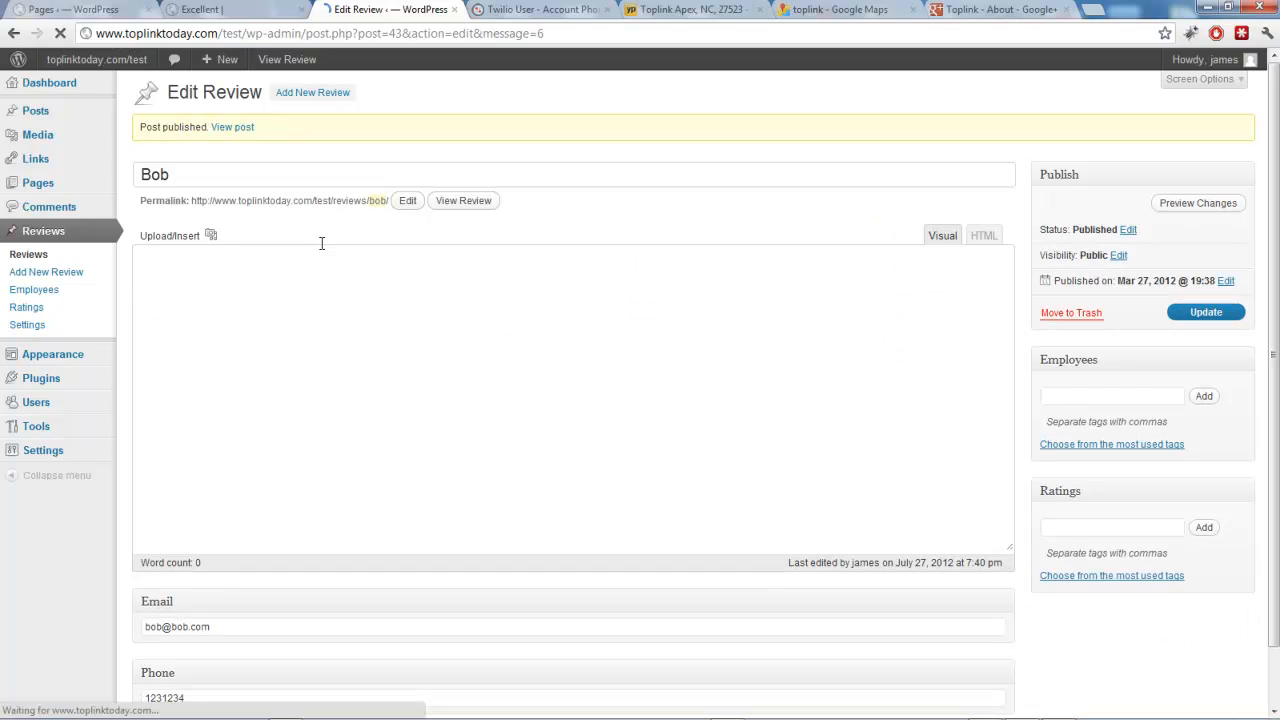
Add the Review widgets for reviews widget to the Main Sidebar, and move it to Footer Area One.
mouse_move(24, 358)
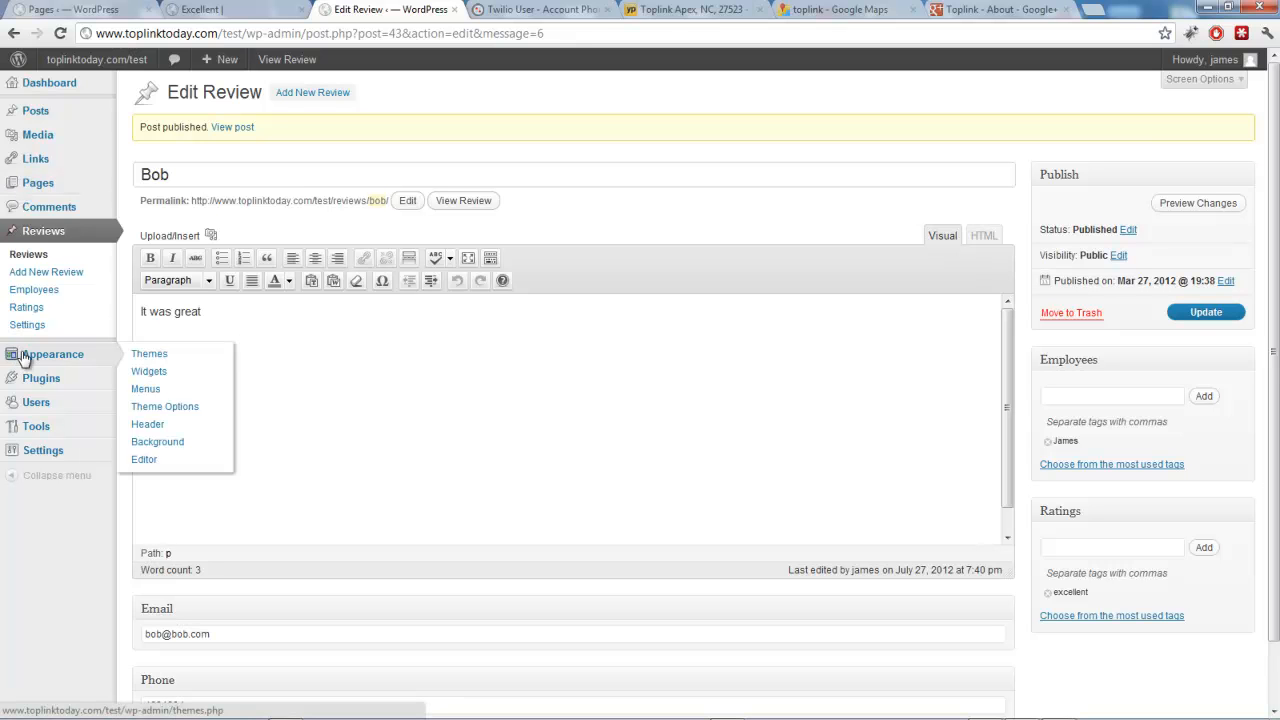
left_click(158, 372)
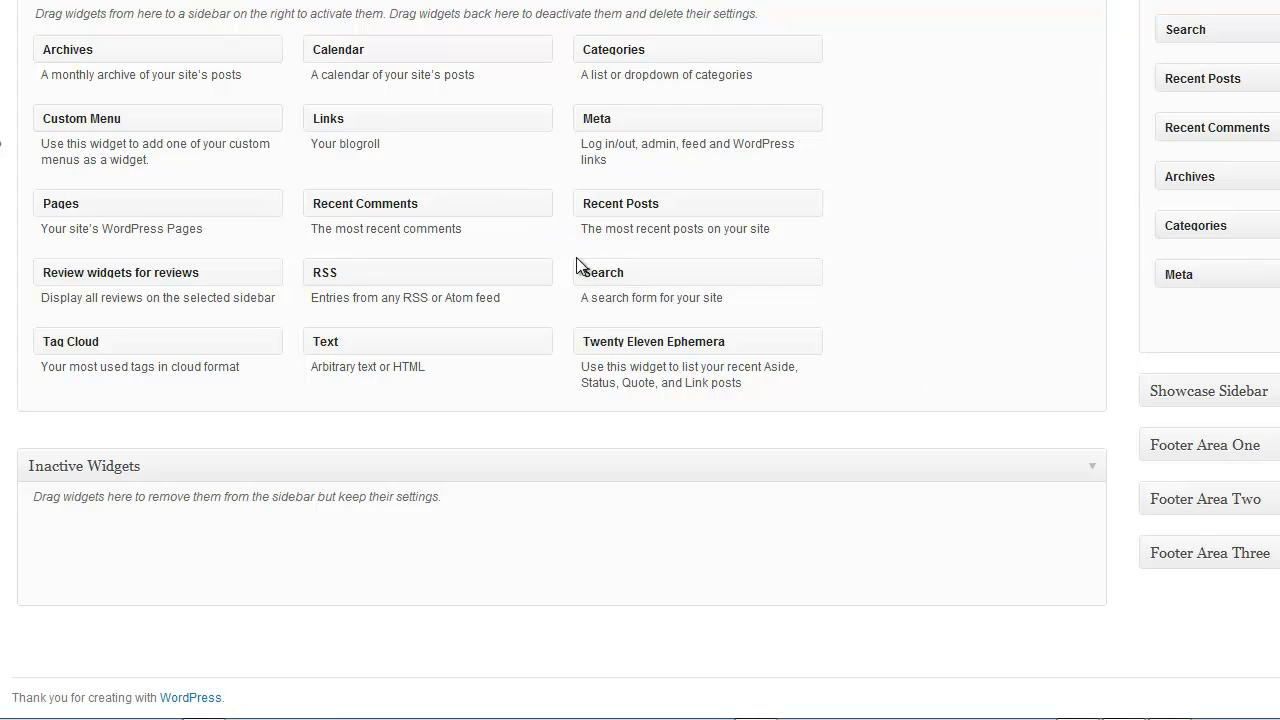
left_click_drag(61, 272, 1168, 332)
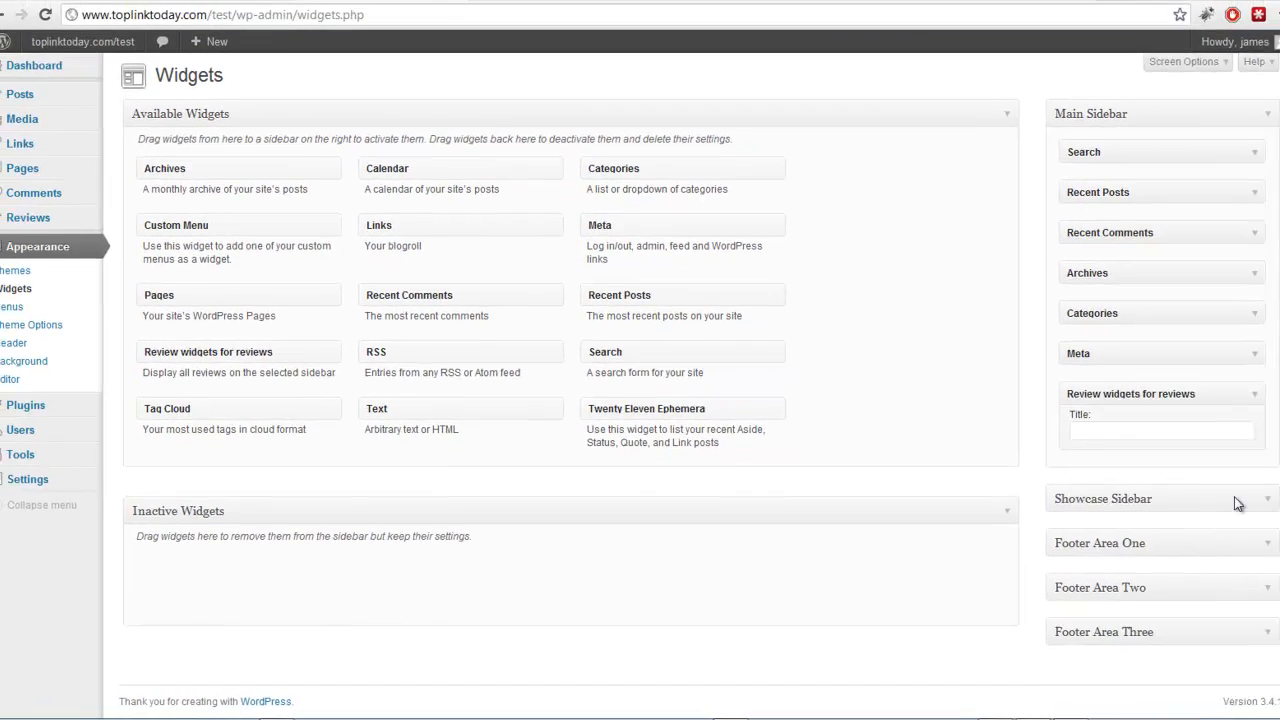
left_click(1266, 543)
scroll(1270, 312, "down", 3)
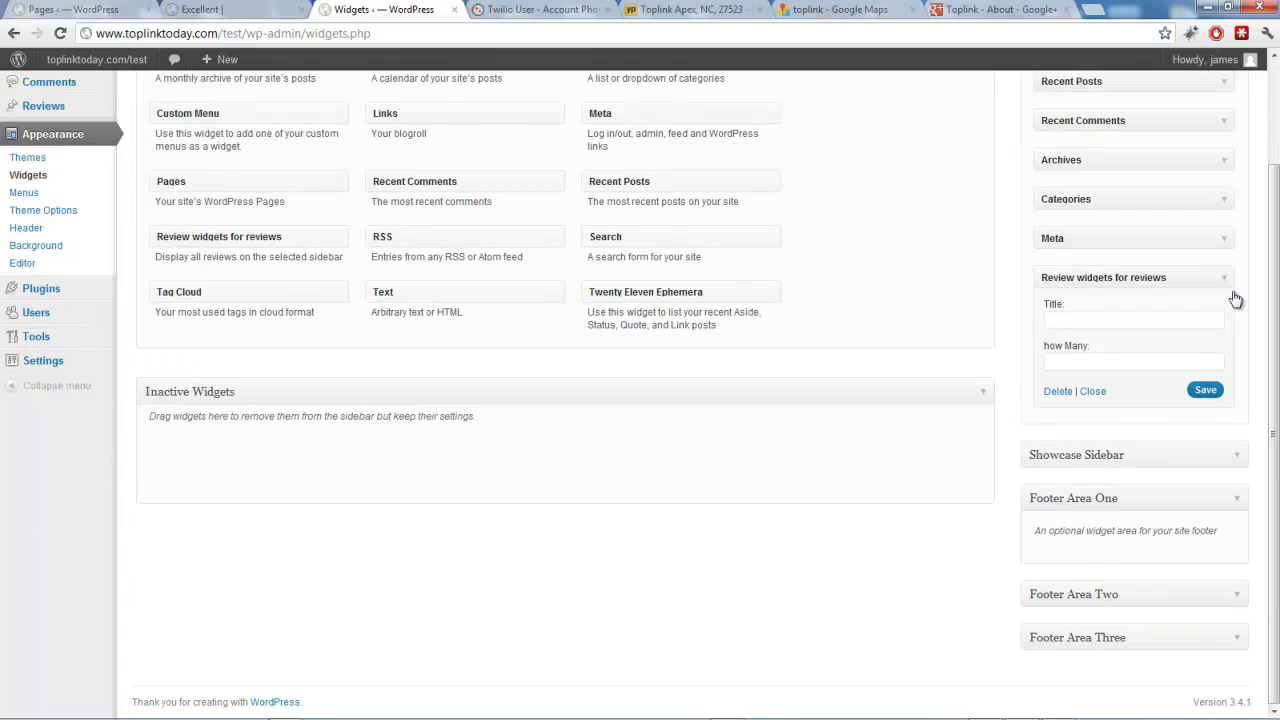
left_click_drag(1143, 285, 1120, 523)
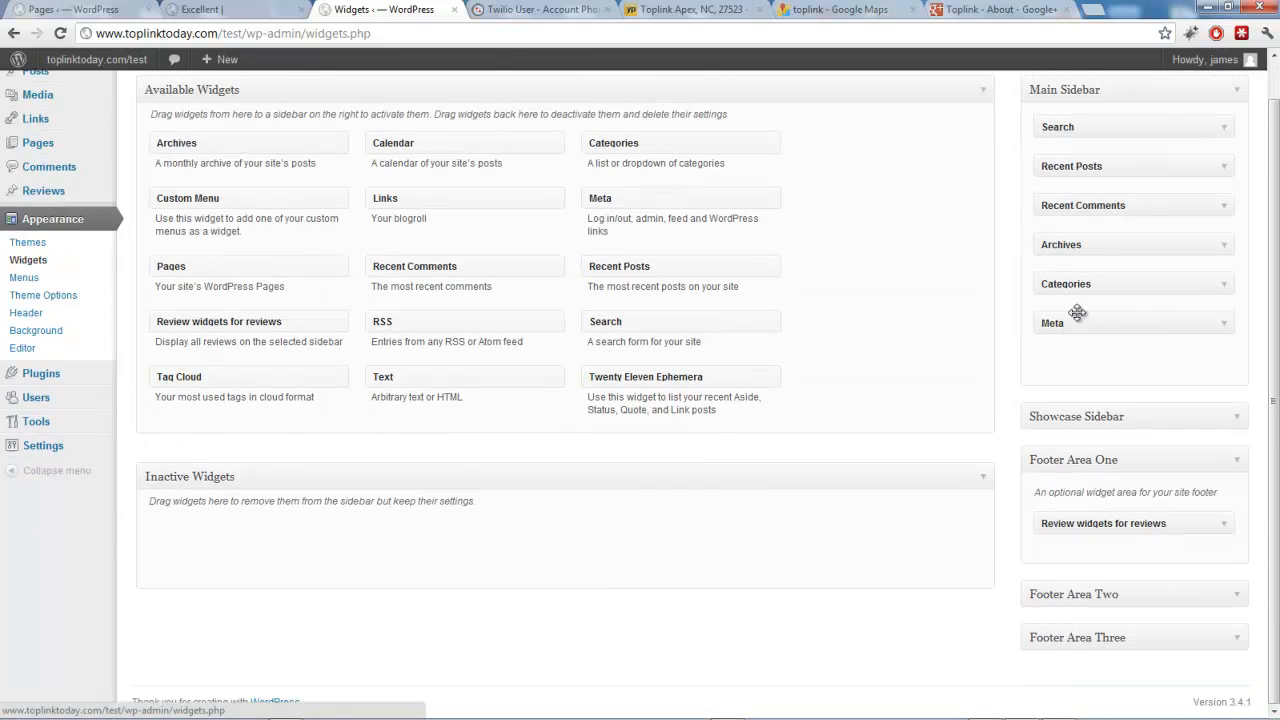
Give the footer review widget the title Reviews, set how many to 1, and save it.
left_click(1224, 523)
scroll(1152, 475, "down", 2)
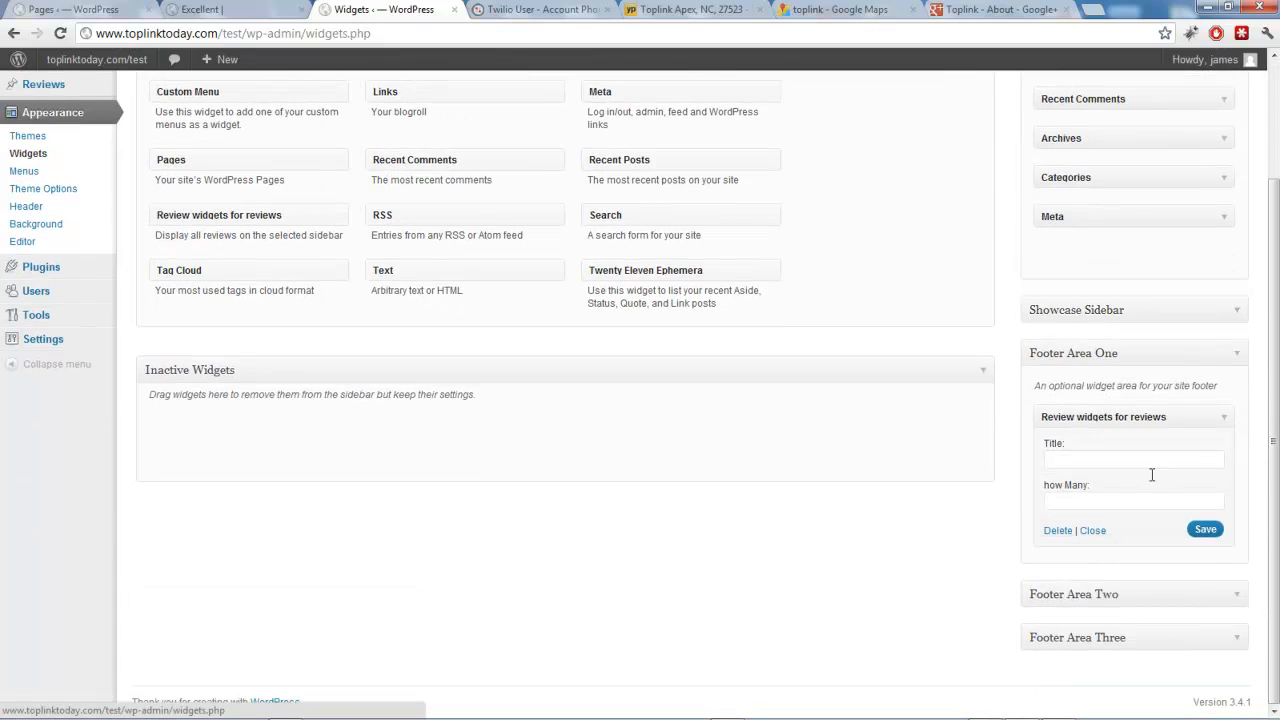
left_click(1078, 456)
key("Tab")
left_click(1204, 531)
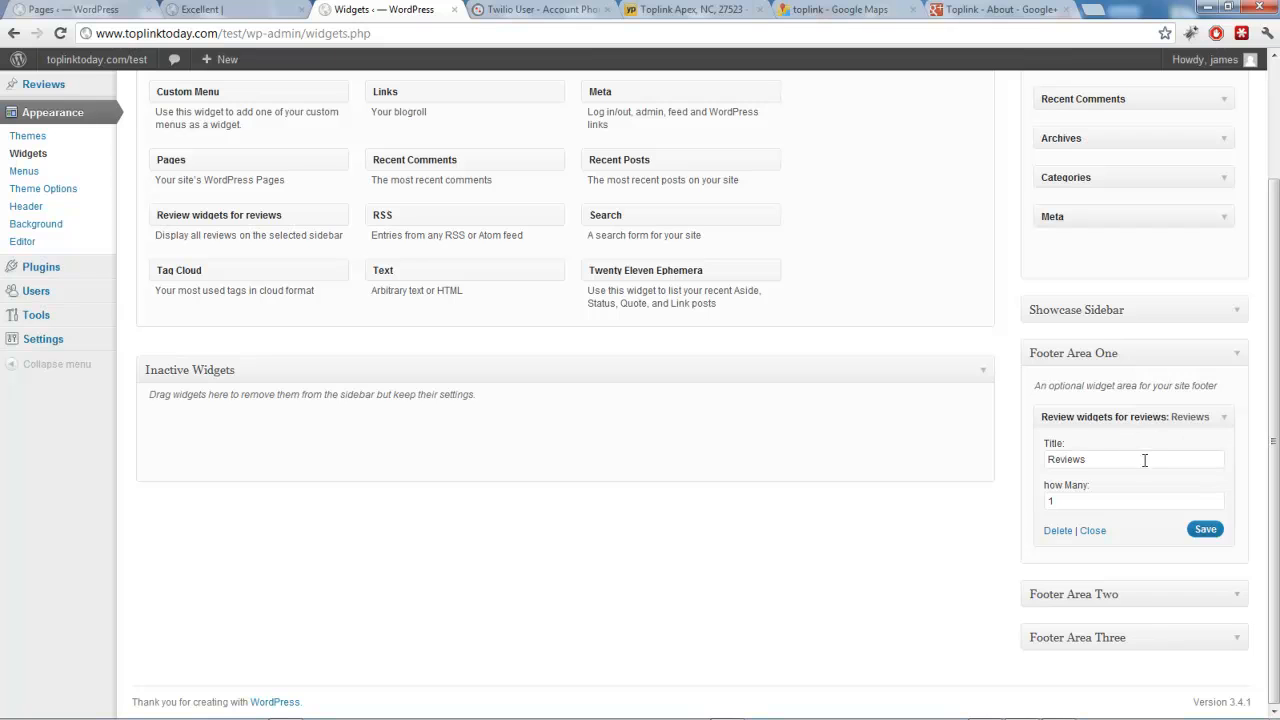
Visit the site's front page and examine the reviewer name, employee and review text in the footer's Reviews widget.
left_click(100, 60)
scroll(1002, 358, "down", 5)
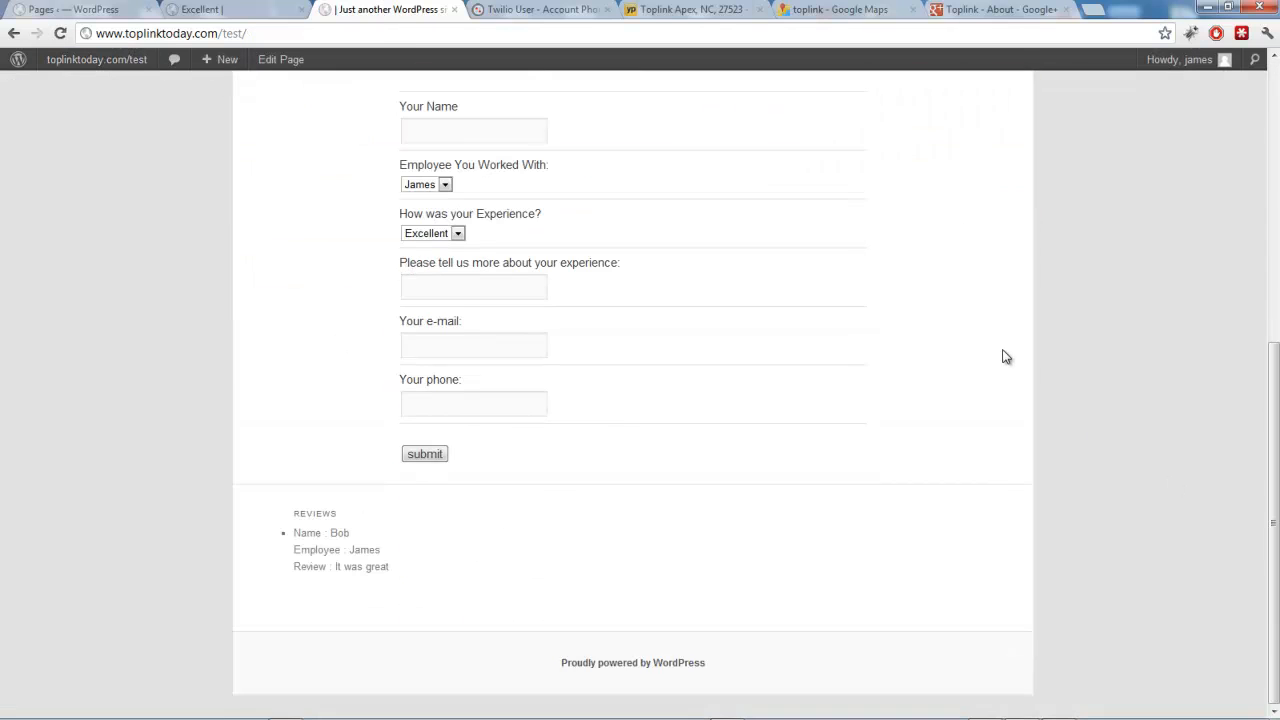
left_click_drag(431, 582, 286, 508)
left_click(362, 555)
left_click(341, 589)
left_click_drag(418, 568, 256, 537)
left_click(256, 537)
left_click_drag(429, 566, 246, 534)
left_click(249, 541)
left_click_drag(441, 583, 286, 531)
left_click(289, 489)
Reload the front page and return to the site's admin dashboard.
key("F5")
mouse_move(89, 57)
left_click(55, 83)
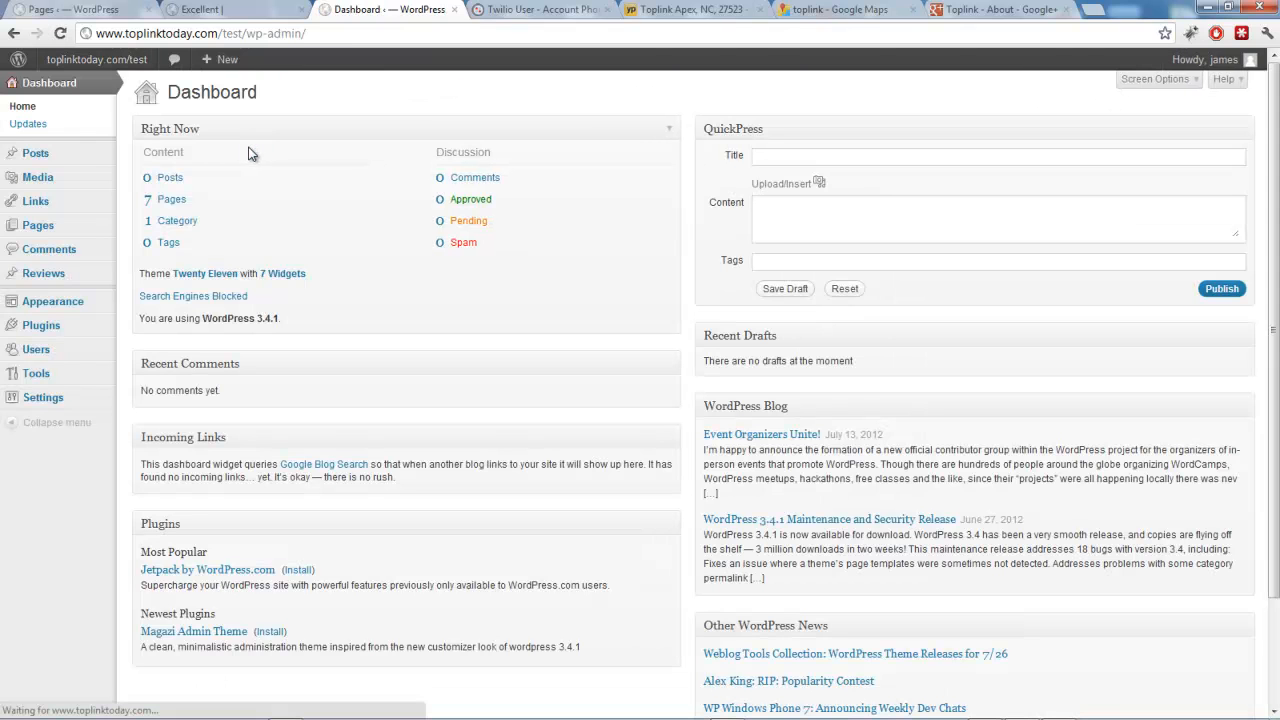